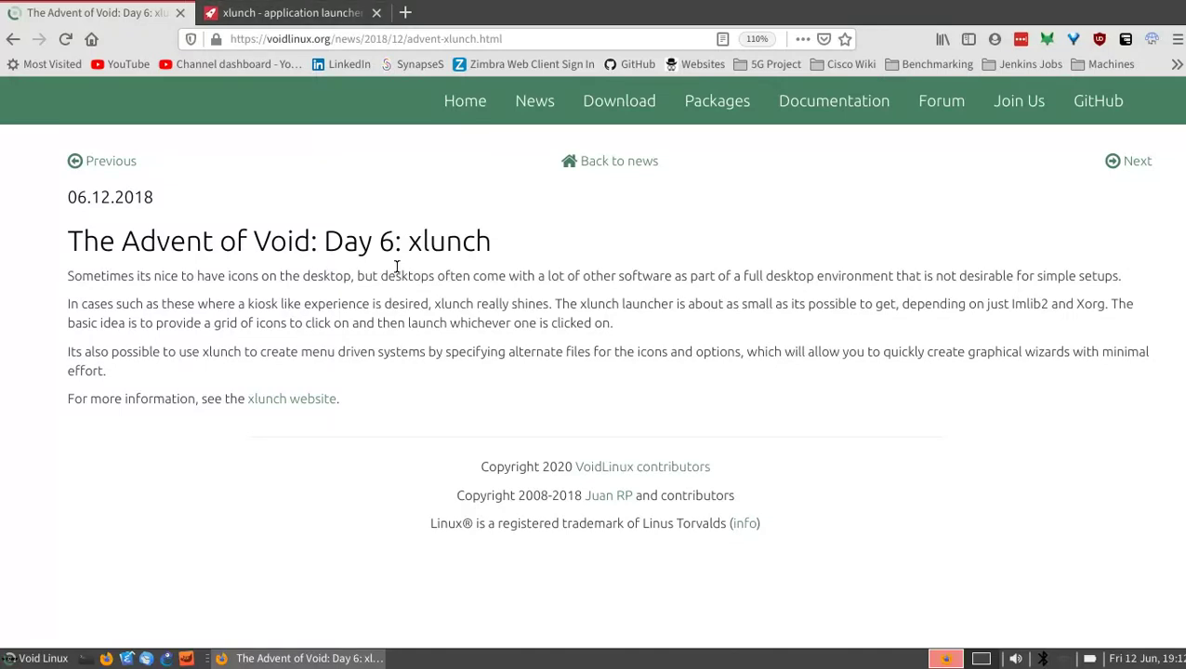
Highlight 'xlunch' in the article heading, deselect it, then move to an empty desktop workspace
{"action": "double_click", "coordinate": [428, 233]}
{"action": "left_click", "coordinate": [442, 215]}
{"action": "key", "text": "ctrl+alt+Right"}
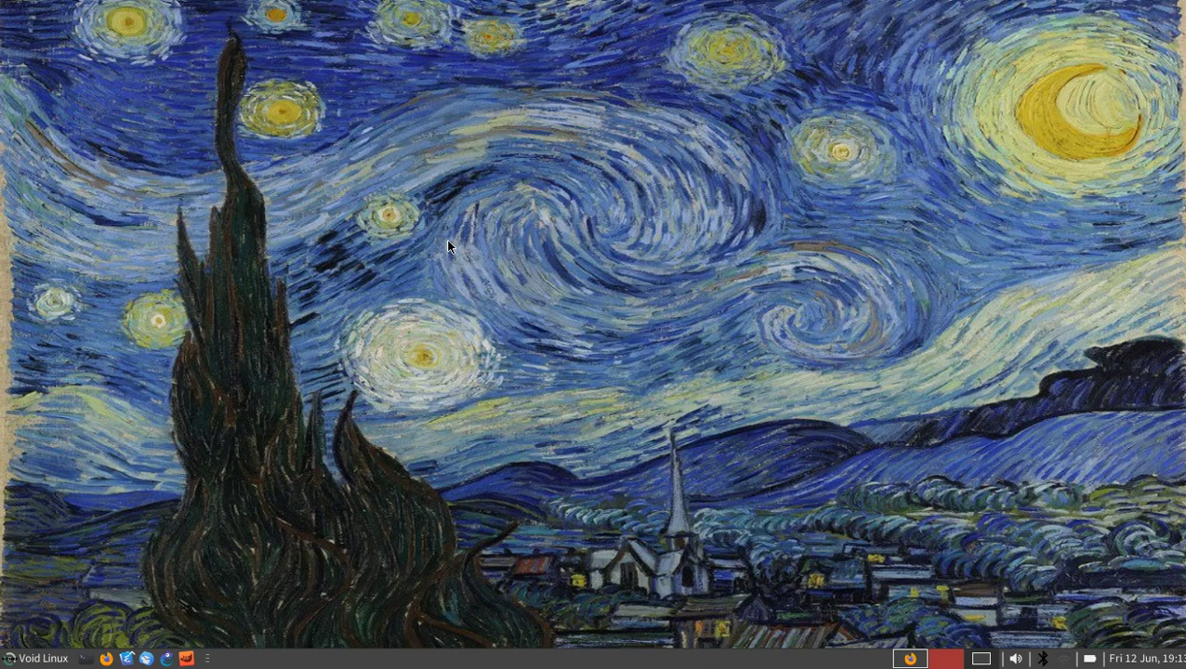
Open the launcher and filter its icons with 'Virt'/'Vir' to Oracle VM VirtualBox, then clear and close it
{"action": "key", "text": "super"}
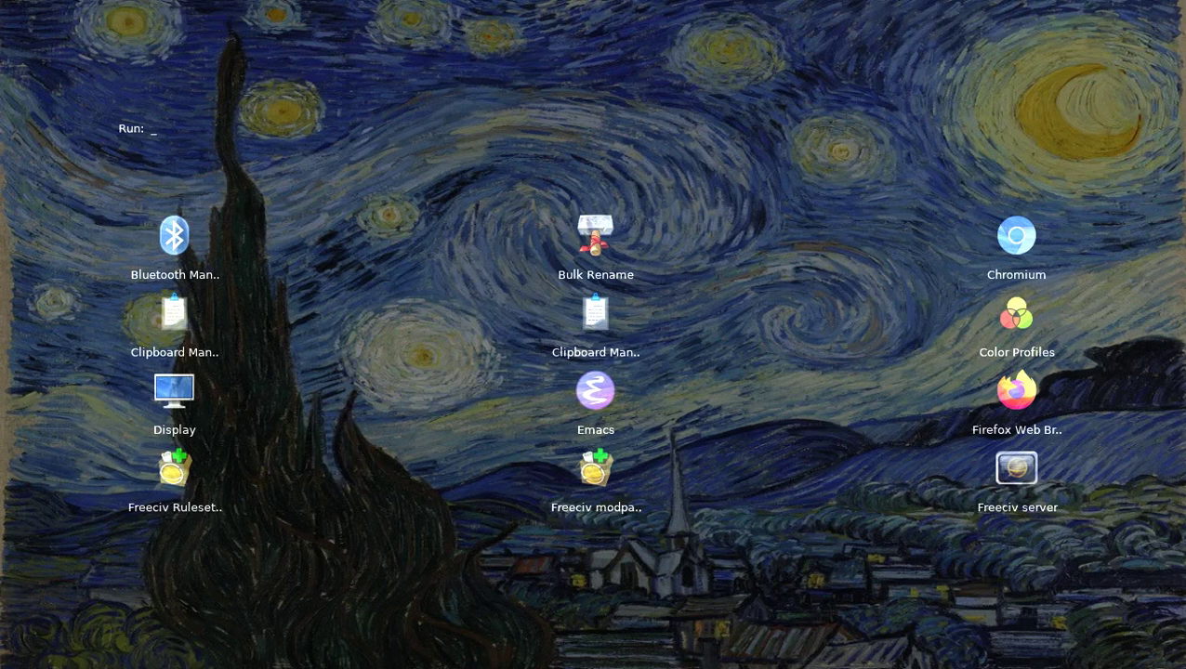
{"action": "type", "text": "Virt"}
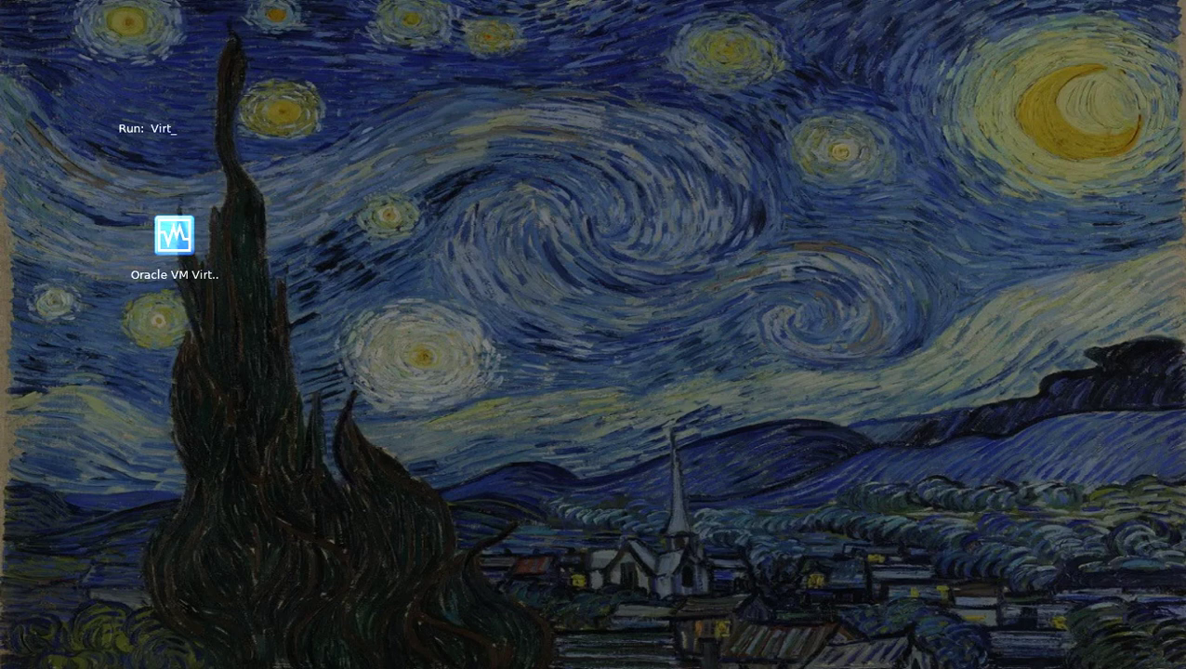
{"action": "key", "text": "BackSpace"}
{"action": "key", "text": "BackSpace"}
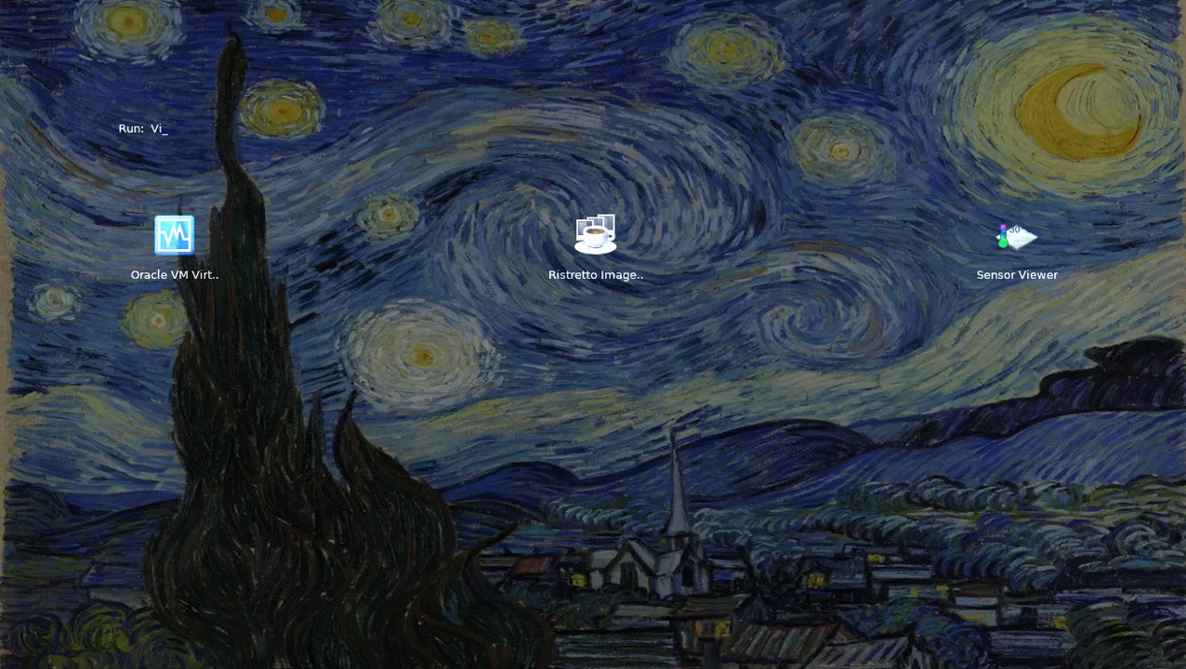
{"action": "type", "text": "r"}
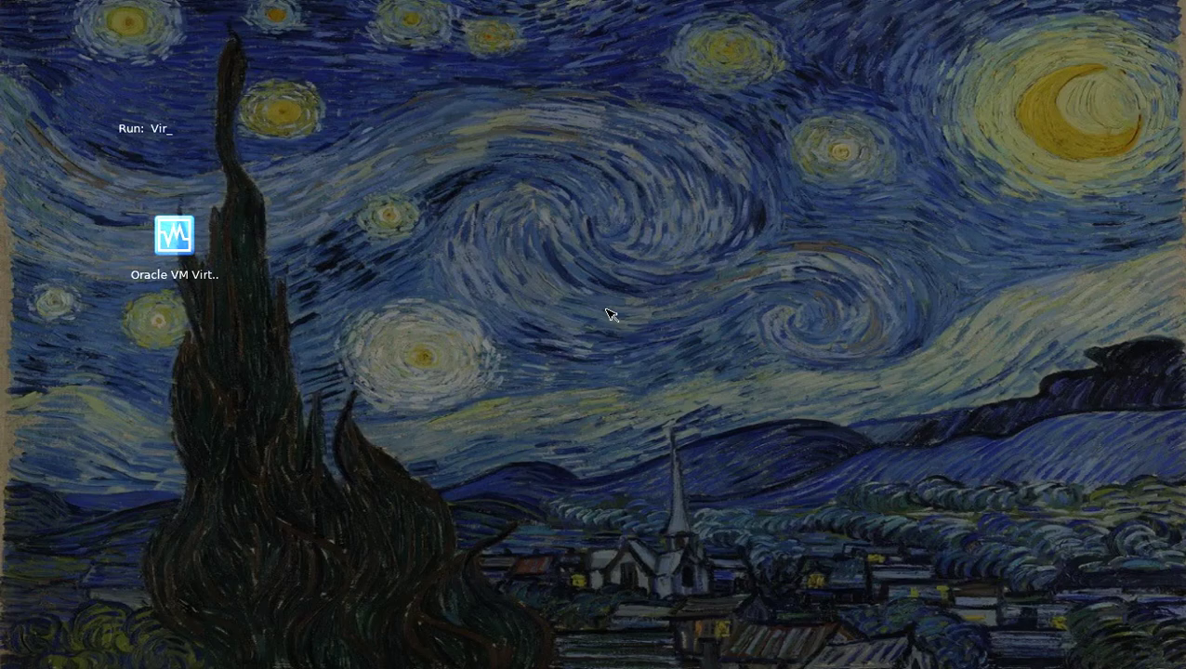
{"action": "key", "text": "BackSpace"}
{"action": "key", "text": "BackSpace"}
{"action": "key", "text": "BackSpace"}
{"action": "key", "text": "Escape"}
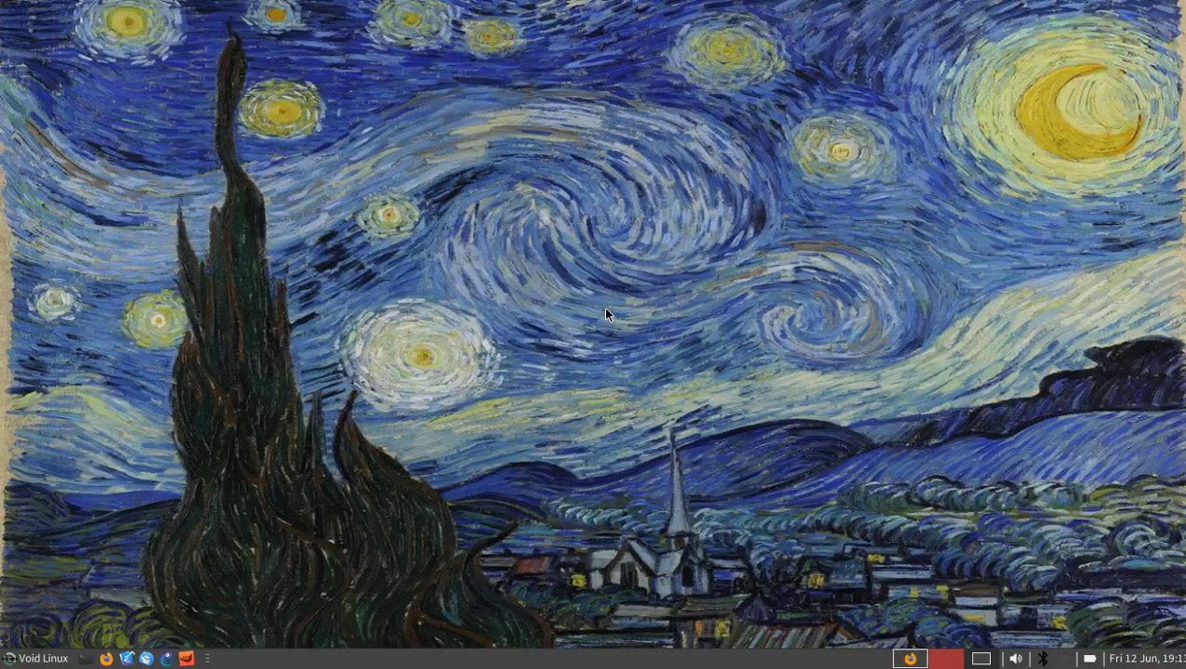
{"action": "key", "text": "super"}
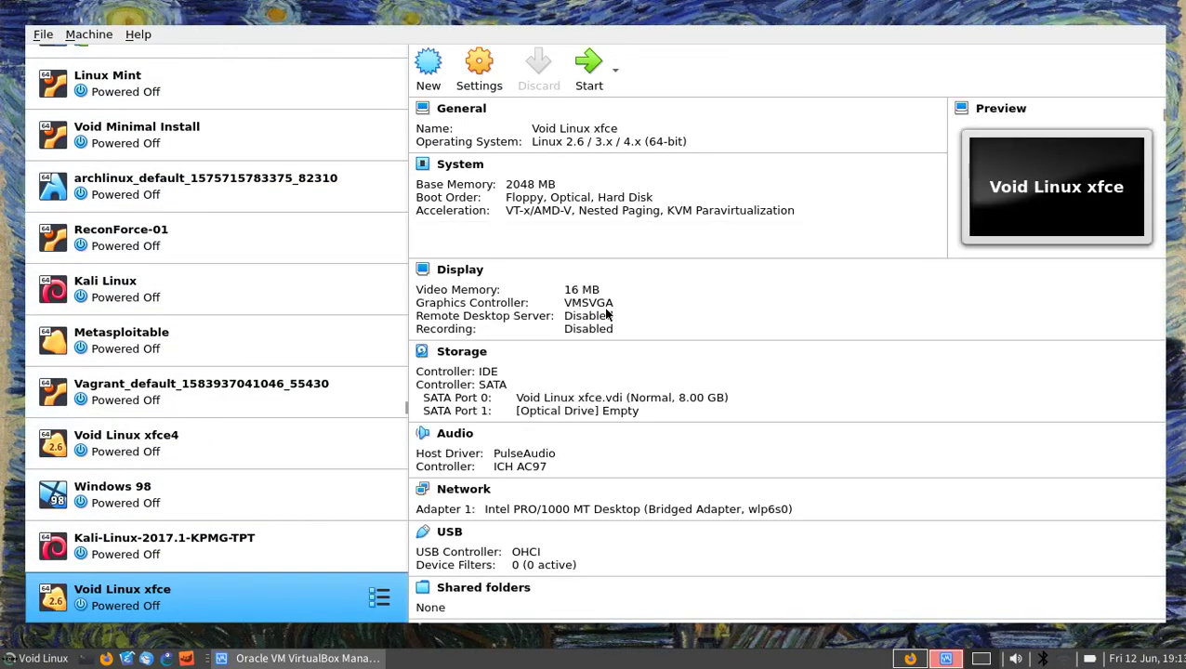
{"action": "key", "text": "ctrl+q"}
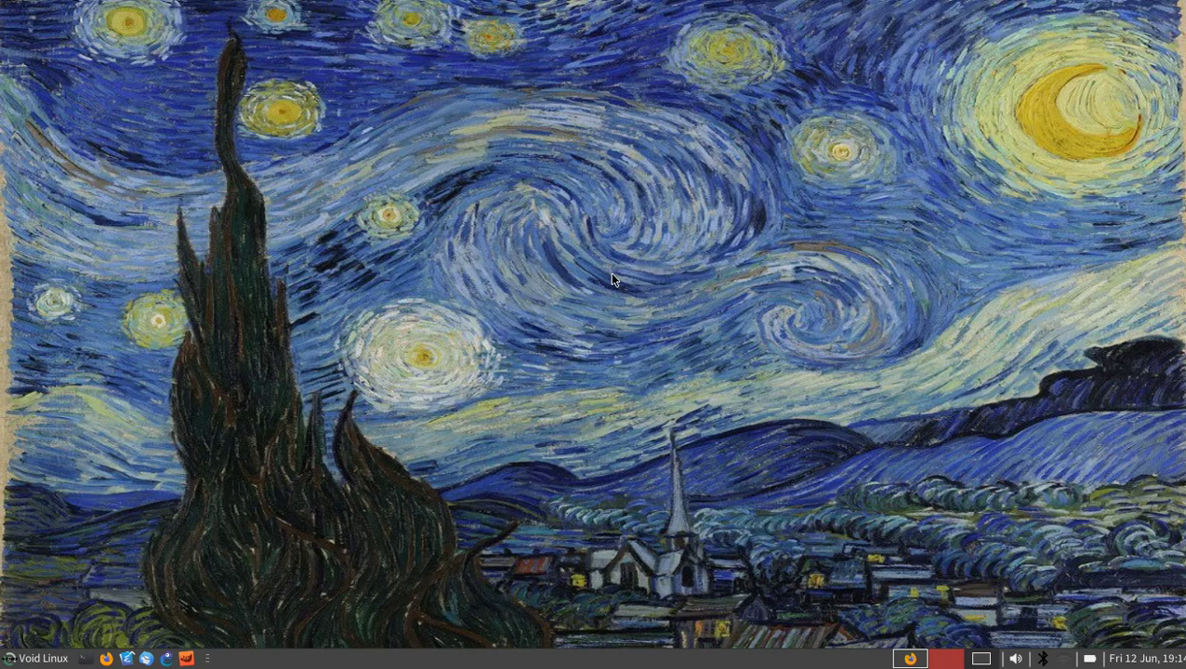
Bring up the xlunch launcher once more and dismiss it with Escape
{"action": "key", "text": "super"}
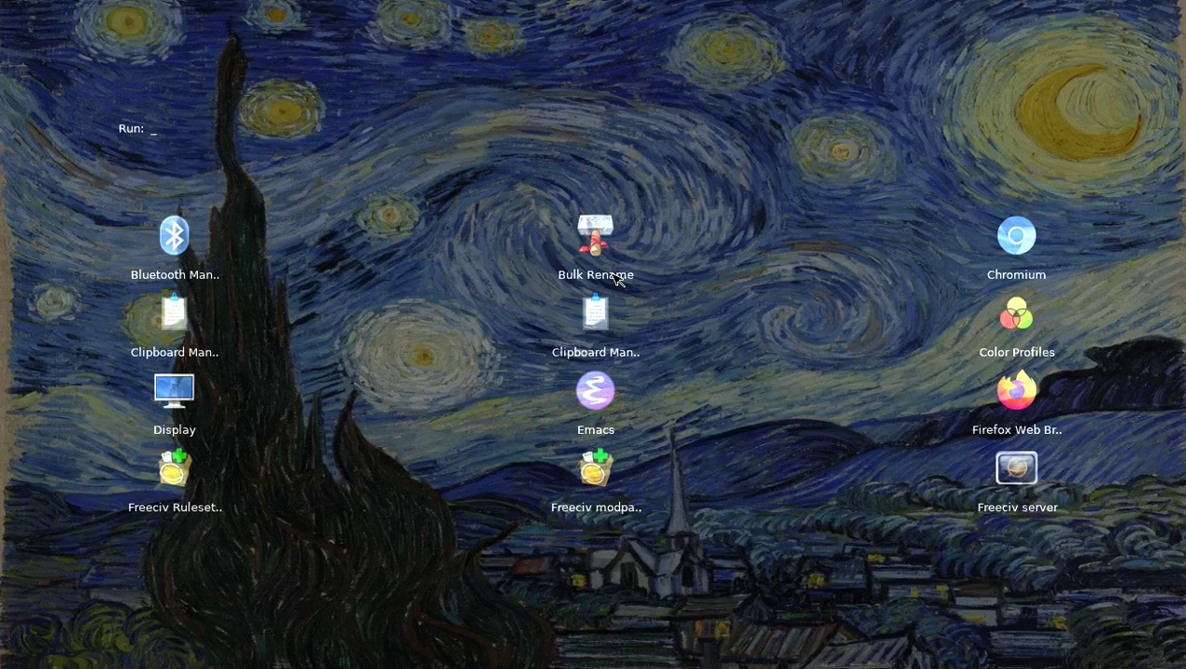
{"action": "key", "text": "Escape"}
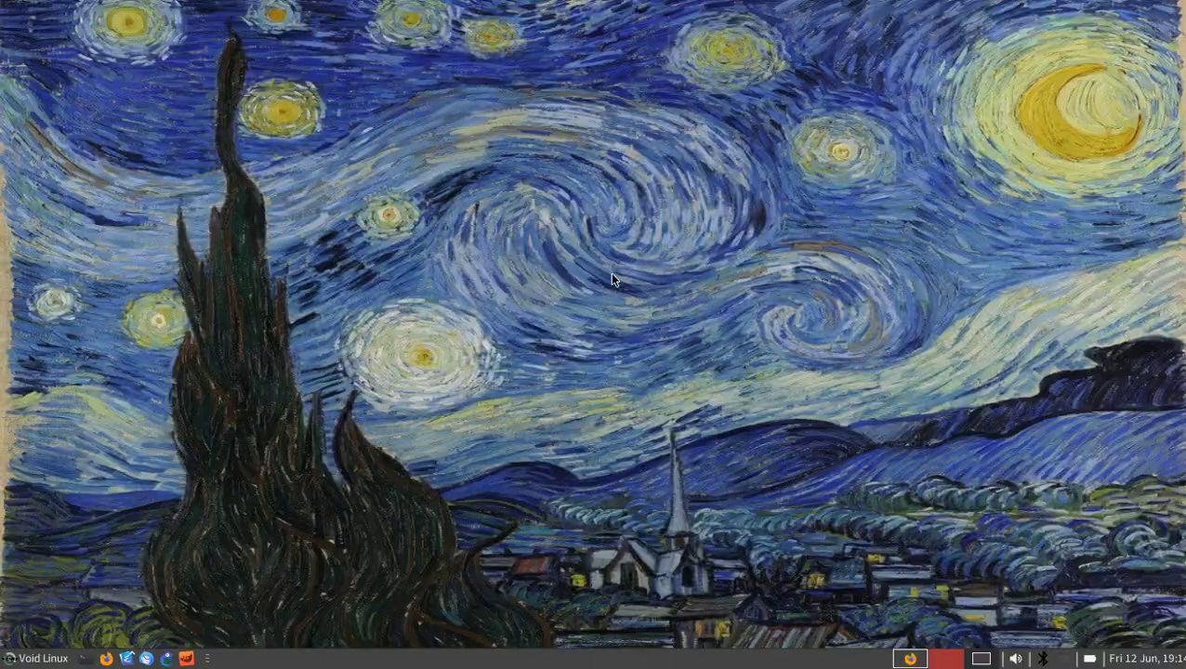
Switch to the xlunch.org tab and scroll through its screenshots and Available Modes
{"action": "key", "text": "ctrl+Tab"}
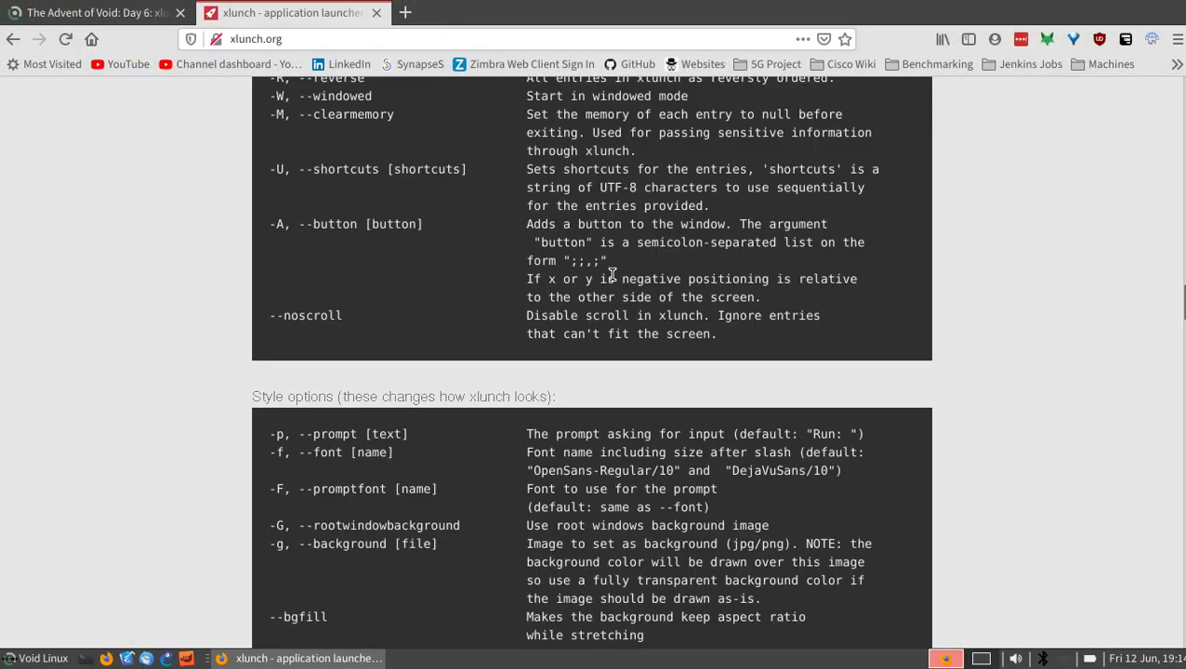
{"action": "scroll", "coordinate": [613, 275], "scroll_direction": "up", "scroll_amount": 1}
{"action": "scroll", "coordinate": [613, 275], "scroll_direction": "up", "scroll_amount": 15}
{"action": "scroll", "coordinate": [612, 275], "scroll_direction": "down", "scroll_amount": 1}
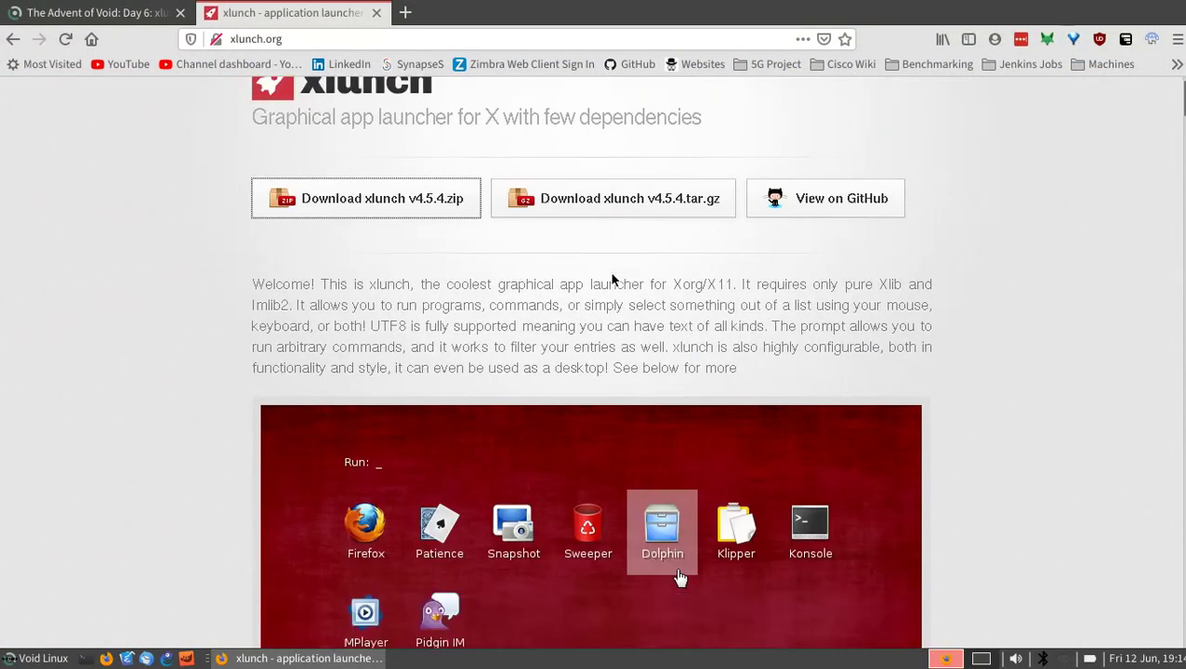
{"action": "scroll", "coordinate": [680, 577], "scroll_direction": "down", "scroll_amount": 17}
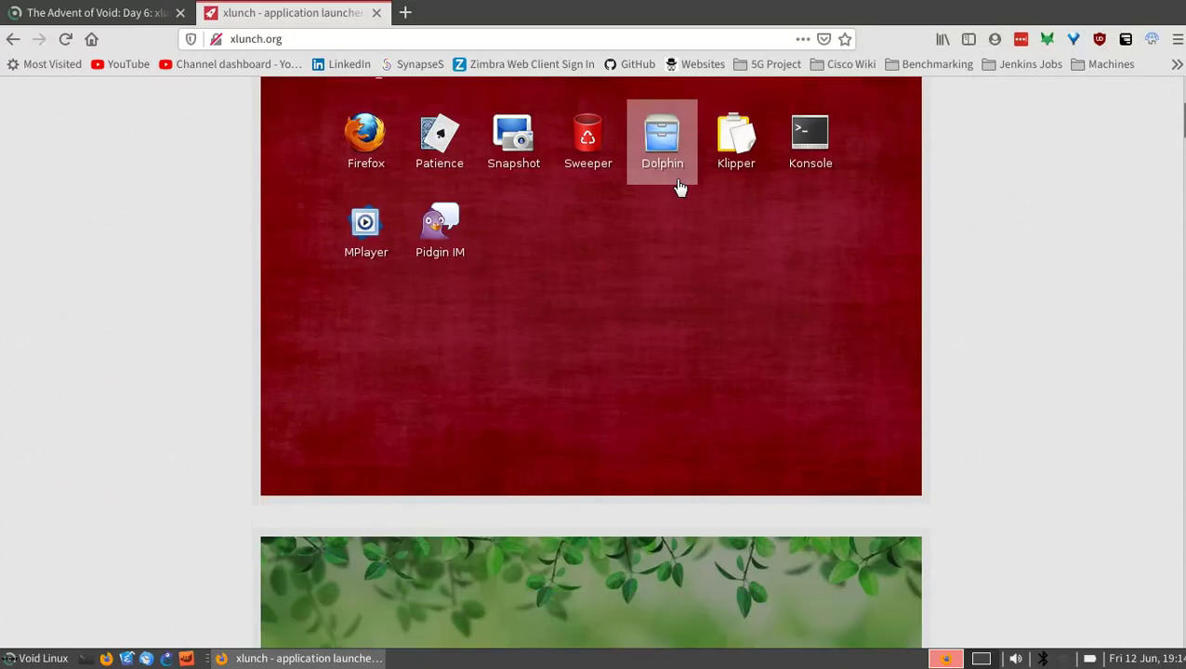
{"action": "scroll", "coordinate": [591, 362], "scroll_direction": "down", "scroll_amount": 4}
{"action": "scroll", "coordinate": [591, 363], "scroll_direction": "up", "scroll_amount": 8}
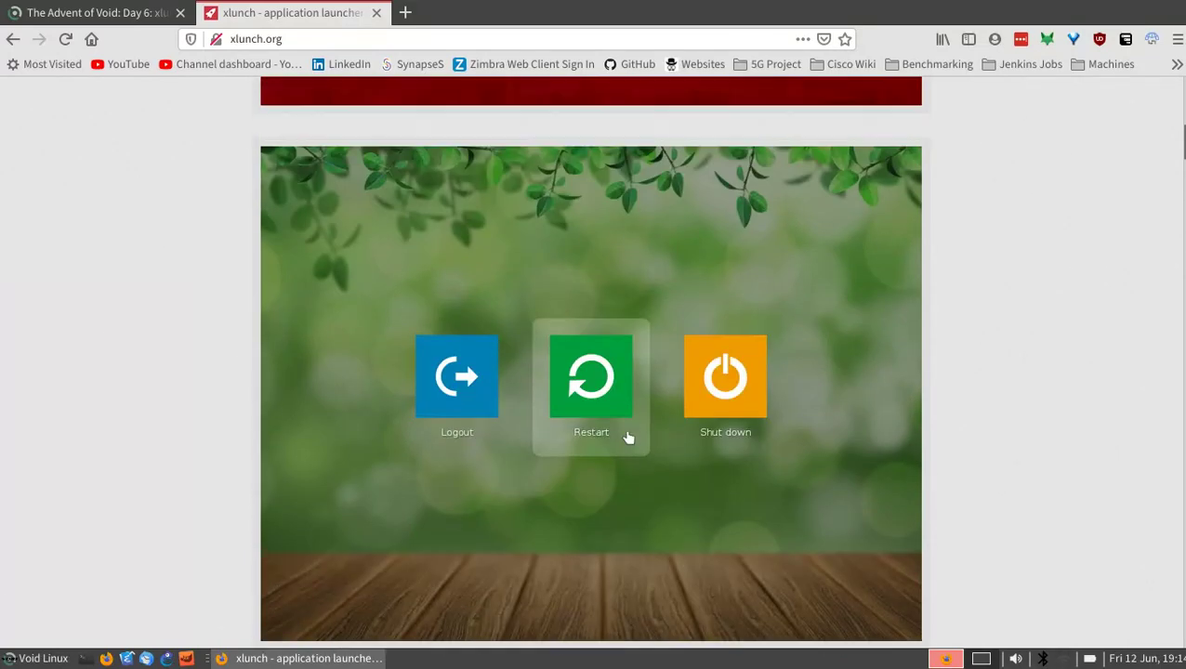
{"action": "scroll", "coordinate": [617, 375], "scroll_direction": "up", "scroll_amount": 8}
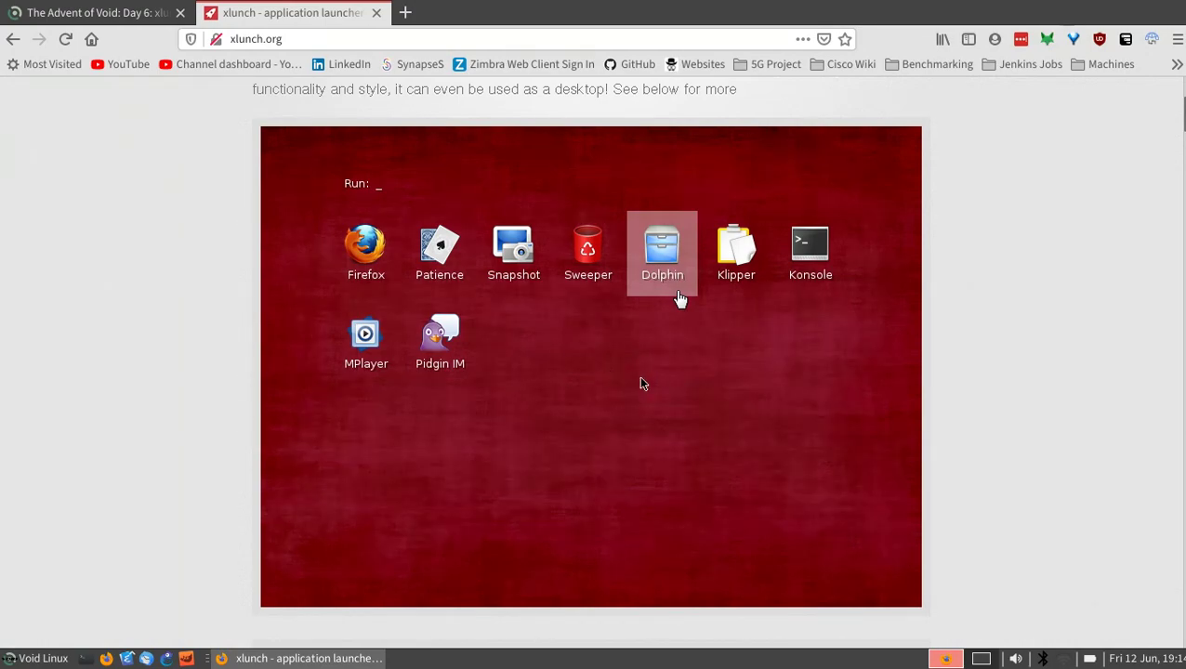
{"action": "scroll", "coordinate": [646, 410], "scroll_direction": "down", "scroll_amount": 3}
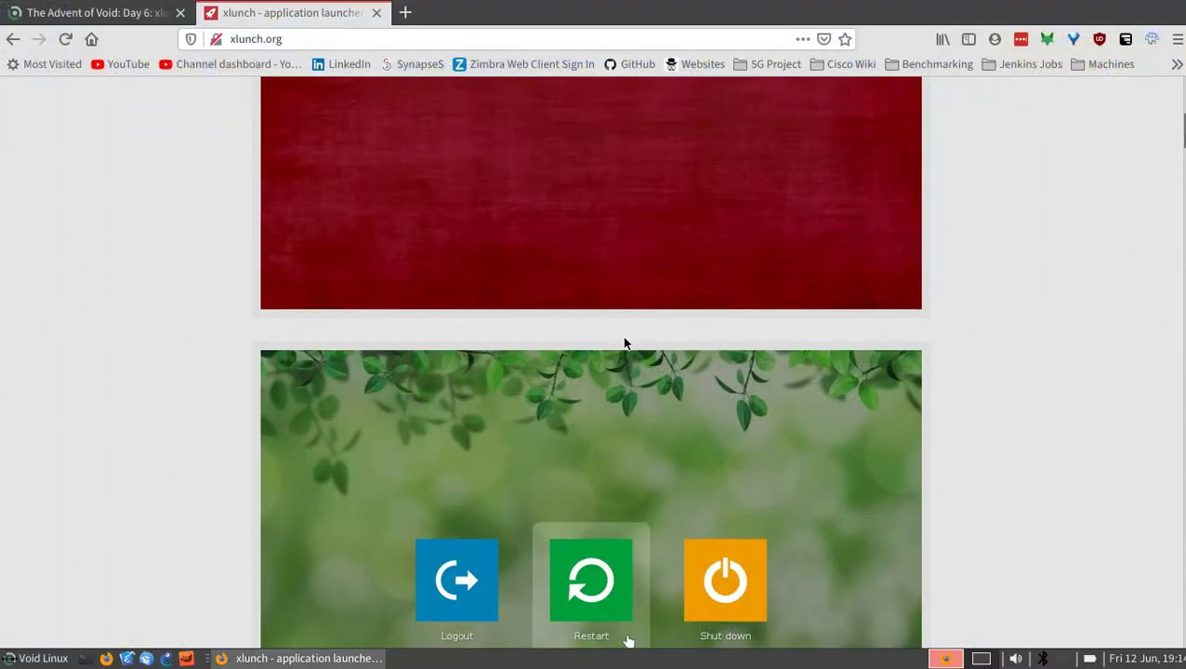
{"action": "scroll", "coordinate": [625, 353], "scroll_direction": "down", "scroll_amount": 5}
{"action": "scroll", "coordinate": [625, 376], "scroll_direction": "down", "scroll_amount": 3}
{"action": "scroll", "coordinate": [626, 375], "scroll_direction": "up", "scroll_amount": 10}
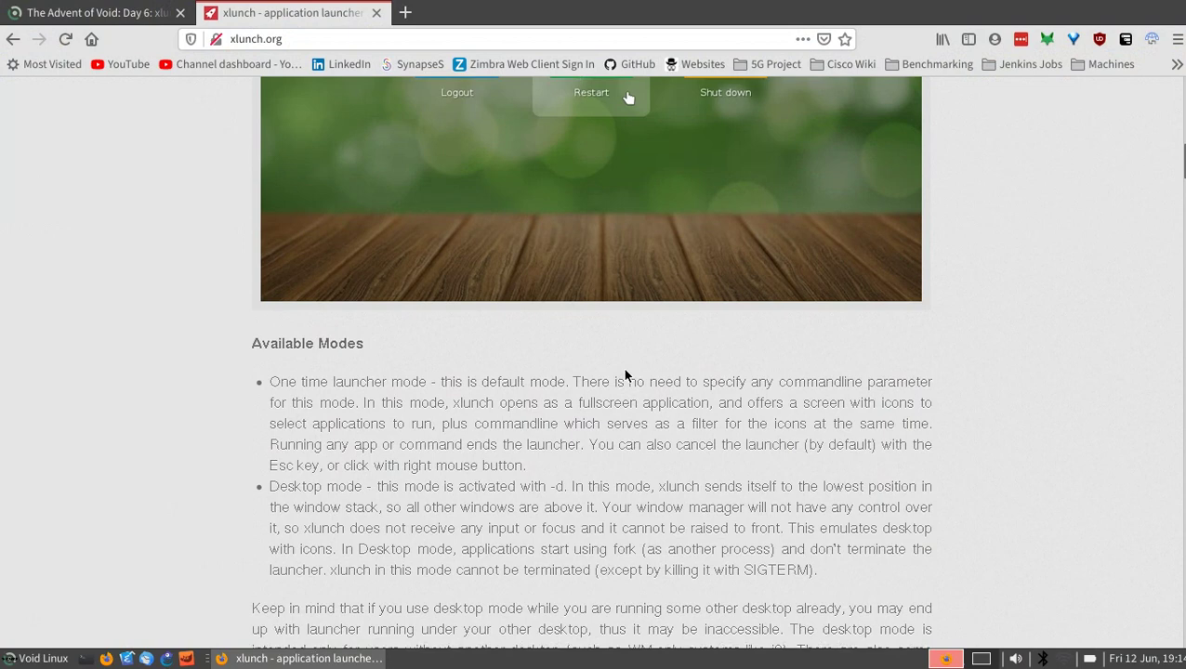
{"action": "scroll", "coordinate": [624, 376], "scroll_direction": "up", "scroll_amount": 4}
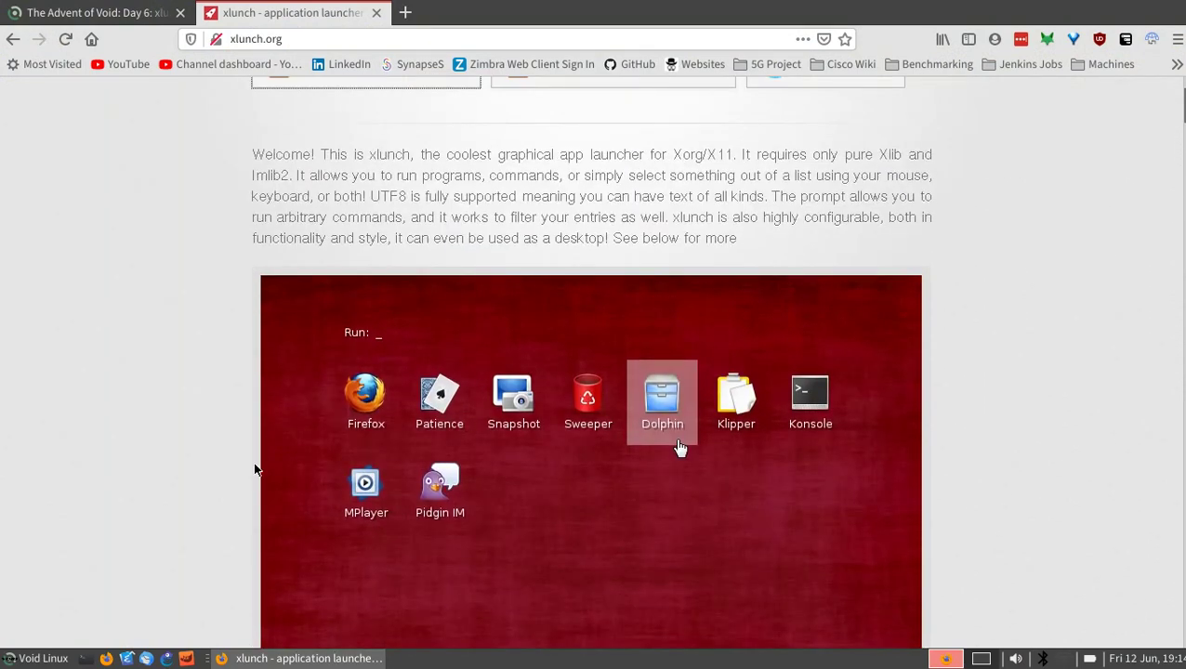
{"action": "scroll", "coordinate": [530, 437], "scroll_direction": "down", "scroll_amount": 12}
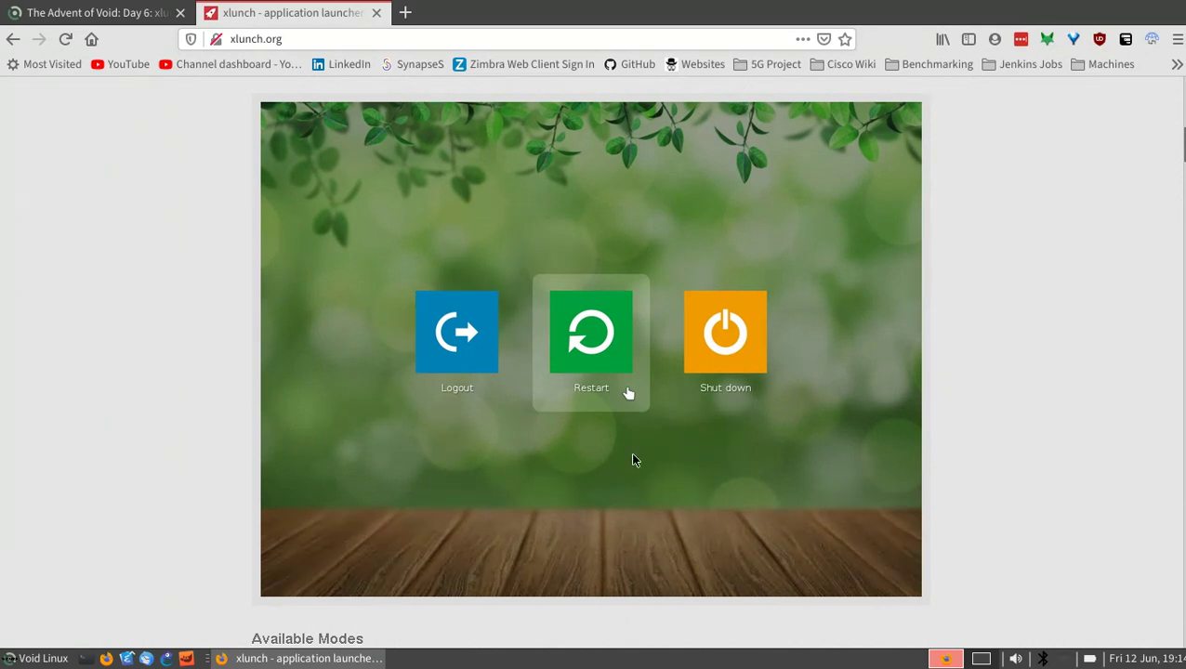
{"action": "scroll", "coordinate": [557, 475], "scroll_direction": "down", "scroll_amount": 2}
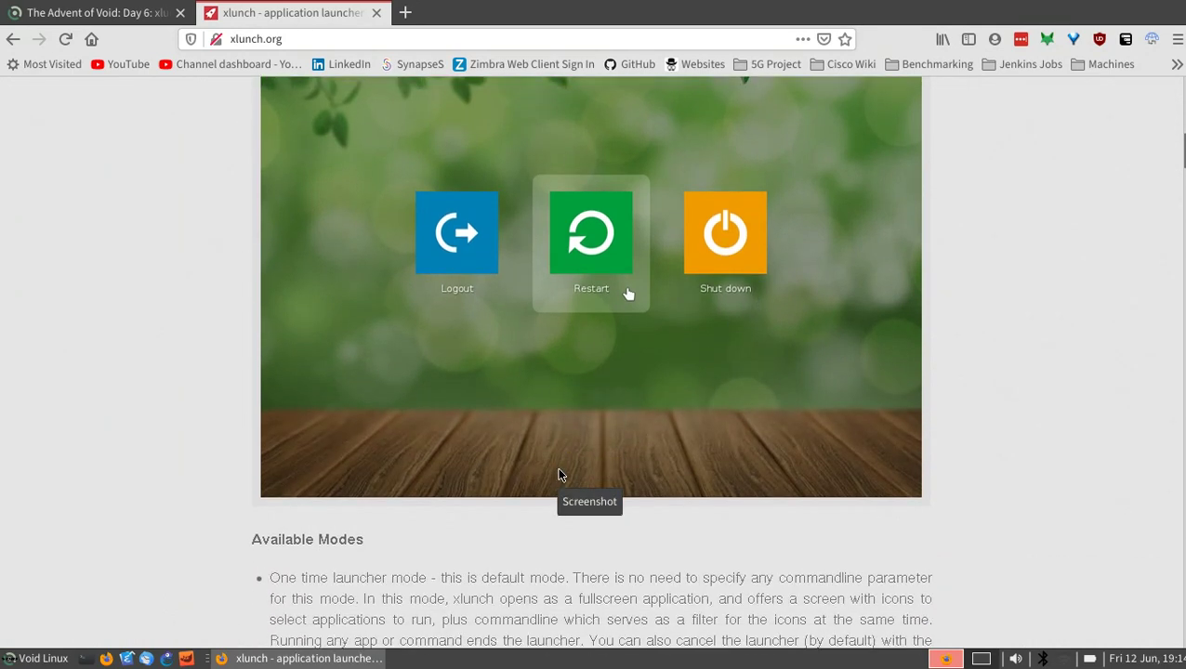
{"action": "scroll", "coordinate": [430, 286], "scroll_direction": "up", "scroll_amount": 1}
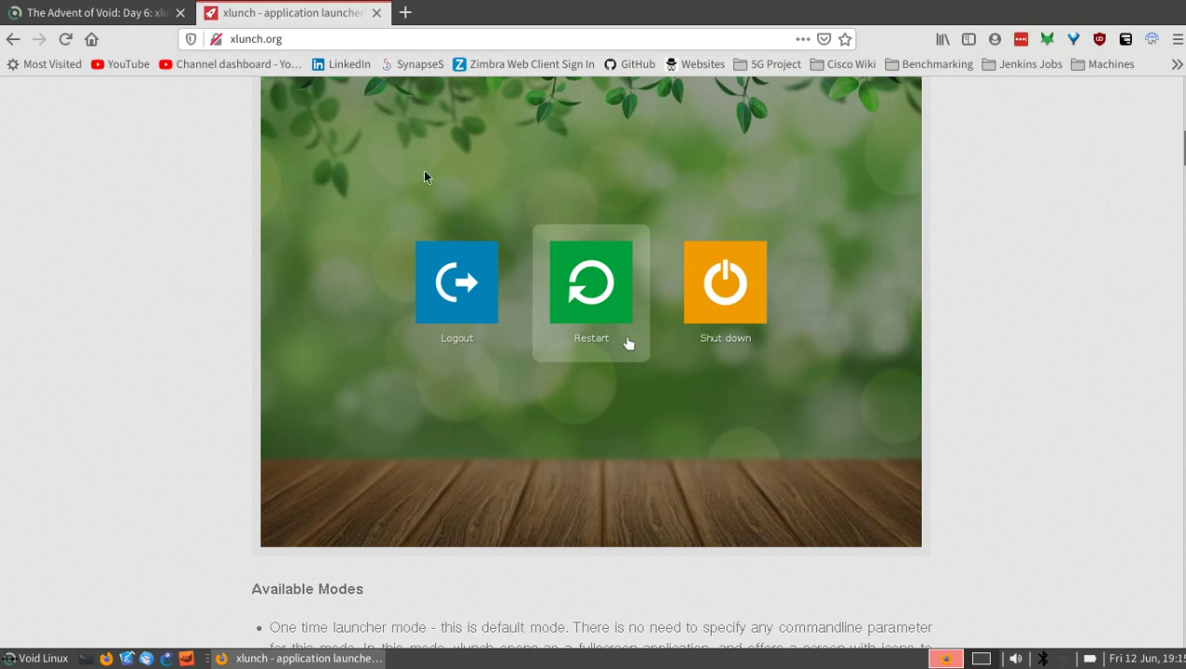
Briefly open and close the launcher on the terminal workspace, then return to the browser
{"action": "key", "text": "ctrl+alt+Right"}
{"action": "key", "text": "super+space"}
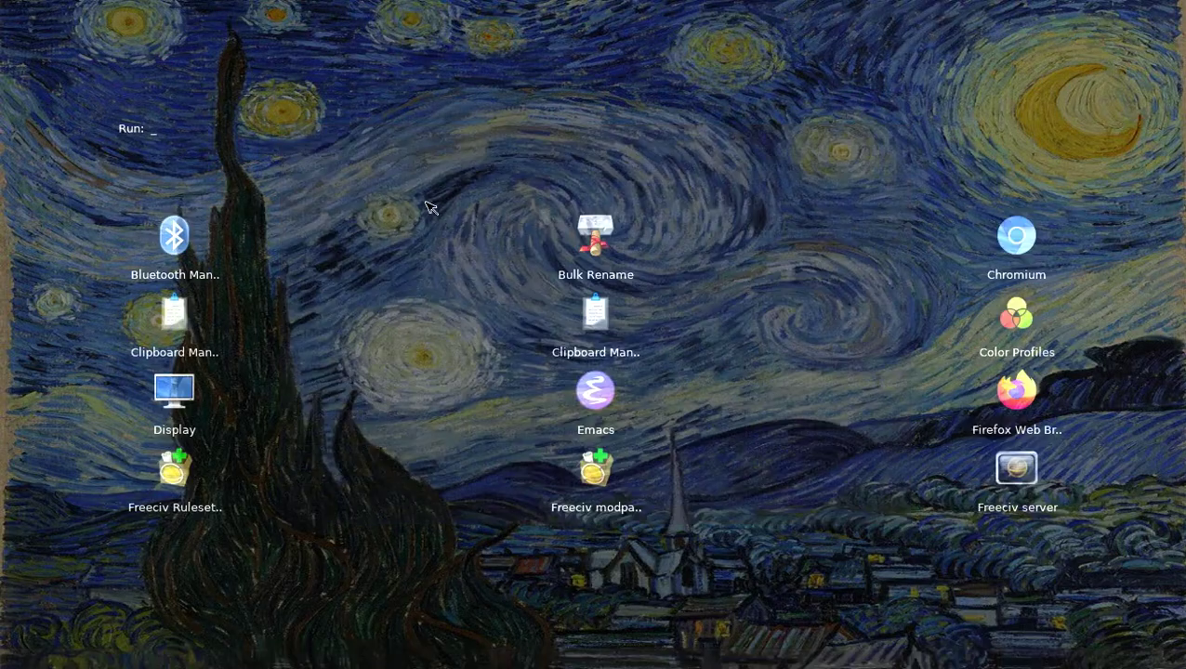
{"action": "key", "text": "Escape"}
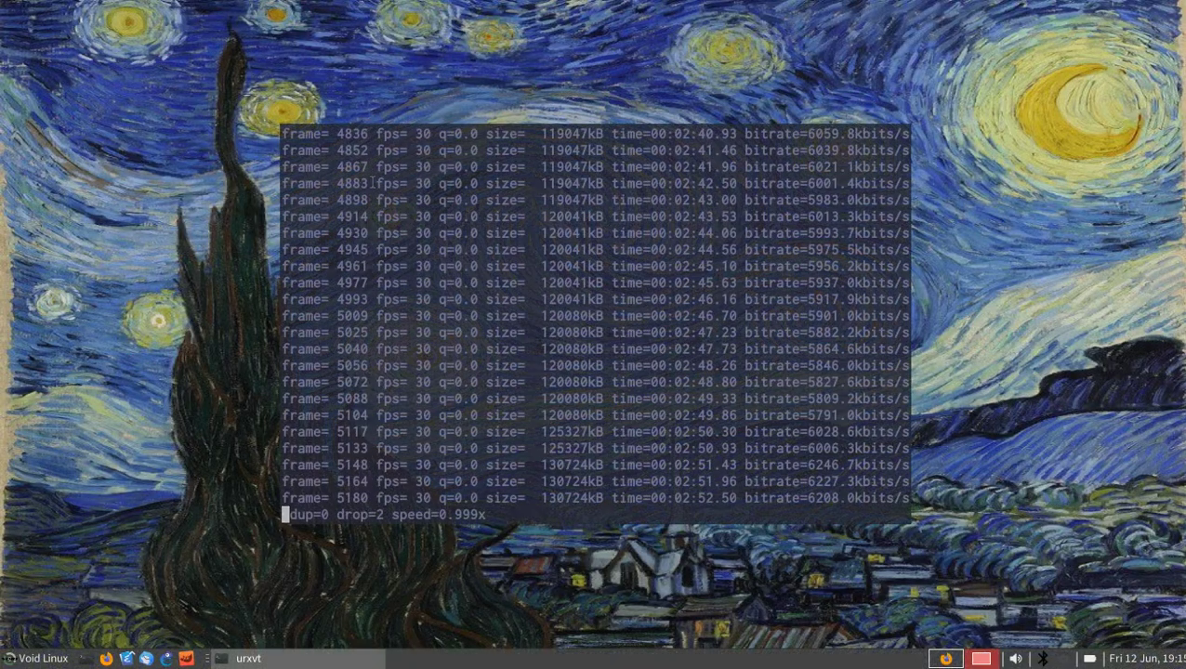
{"action": "key", "text": "ctrl+alt+Left"}
Read the one-time launcher mode description and scroll down through the Commandline options
{"action": "scroll", "coordinate": [563, 294], "scroll_direction": "down", "scroll_amount": 8}
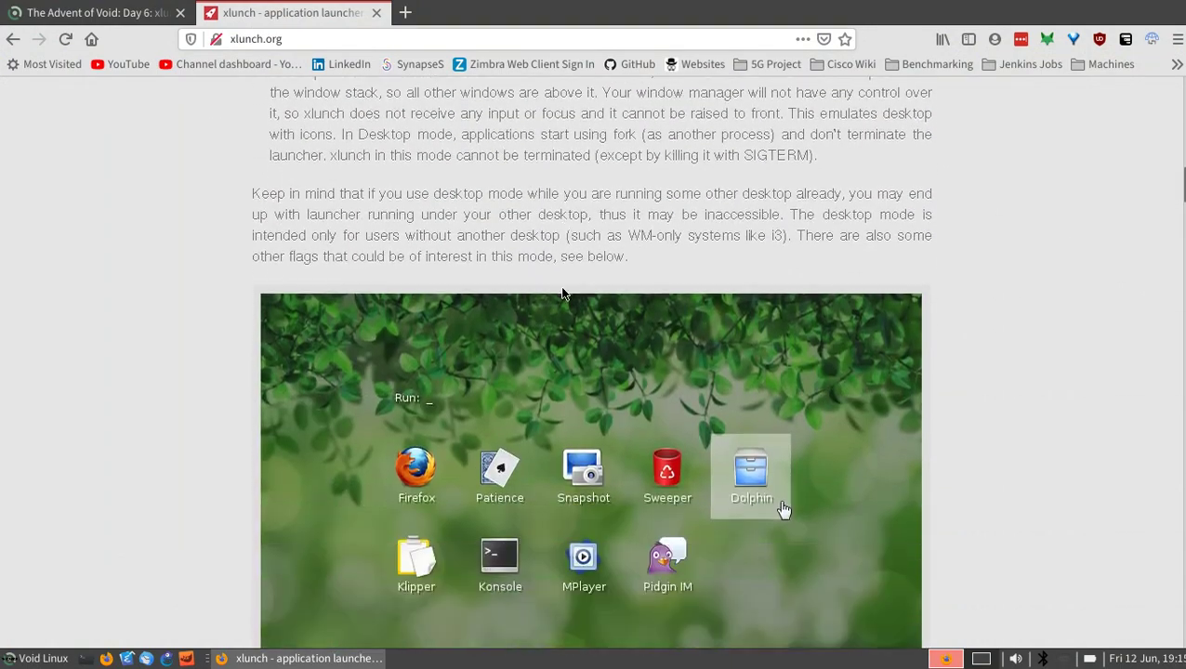
{"action": "scroll", "coordinate": [562, 295], "scroll_direction": "up", "scroll_amount": 4}
{"action": "scroll", "coordinate": [455, 271], "scroll_direction": "down", "scroll_amount": 4}
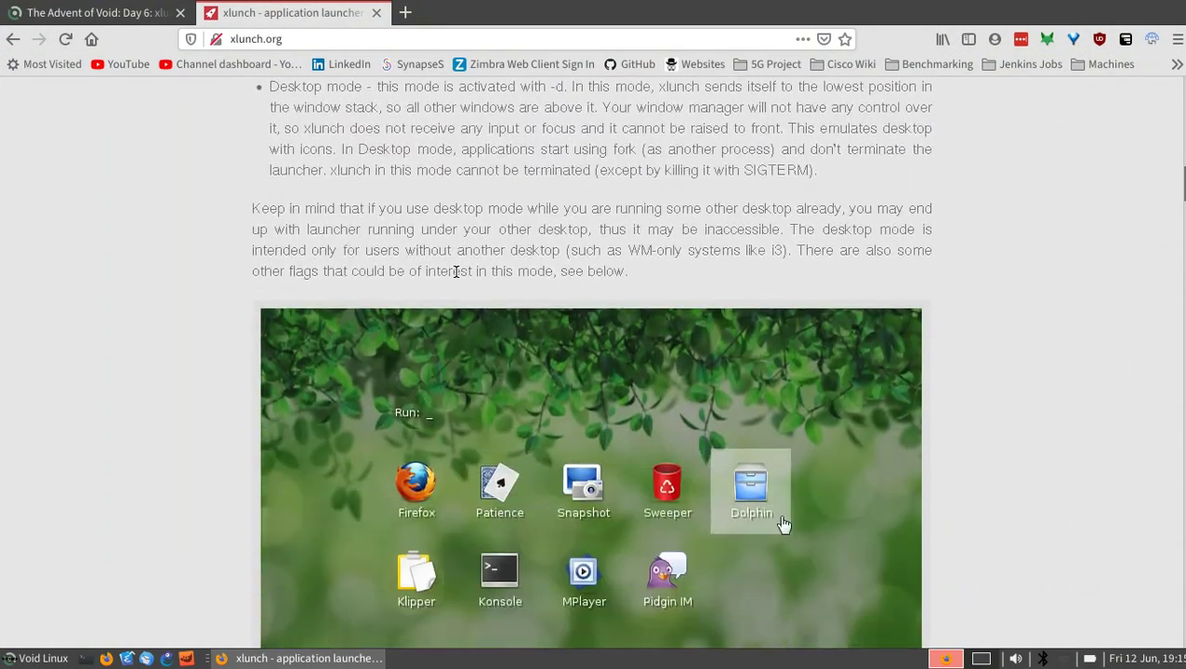
{"action": "scroll", "coordinate": [455, 270], "scroll_direction": "down", "scroll_amount": 2}
{"action": "scroll", "coordinate": [537, 316], "scroll_direction": "up", "scroll_amount": 4}
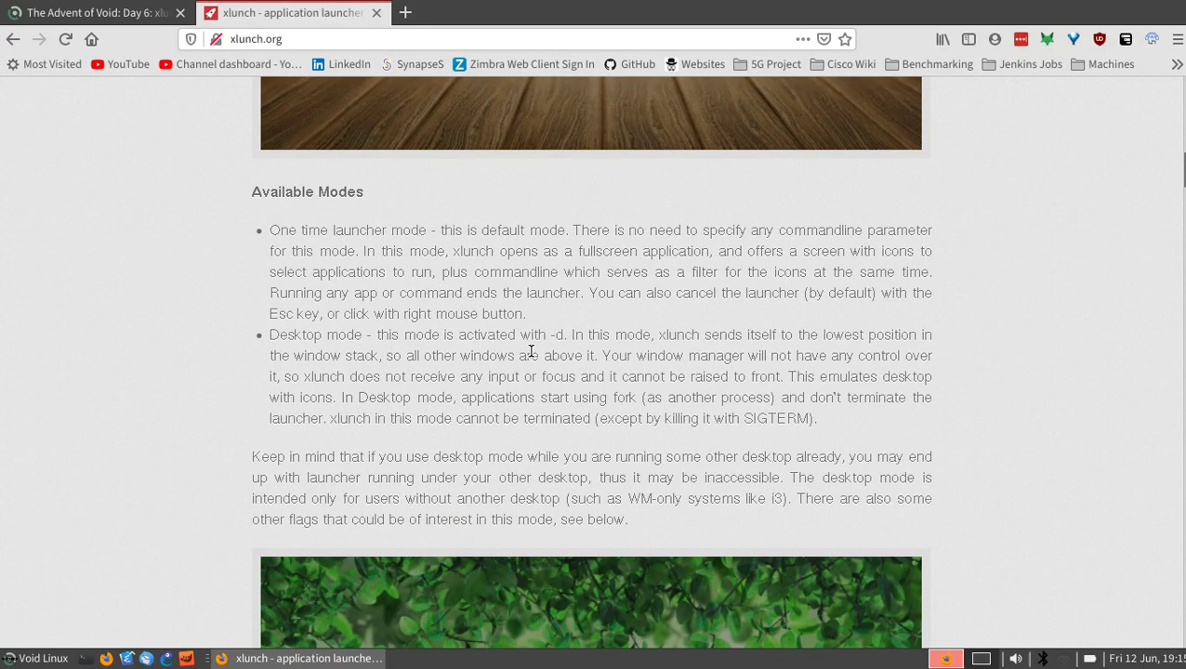
{"action": "left_click_drag", "start_coordinate": [380, 272], "coordinate": [513, 293]}
{"action": "left_click", "coordinate": [228, 213]}
{"action": "scroll", "coordinate": [538, 336], "scroll_direction": "down", "scroll_amount": 8}
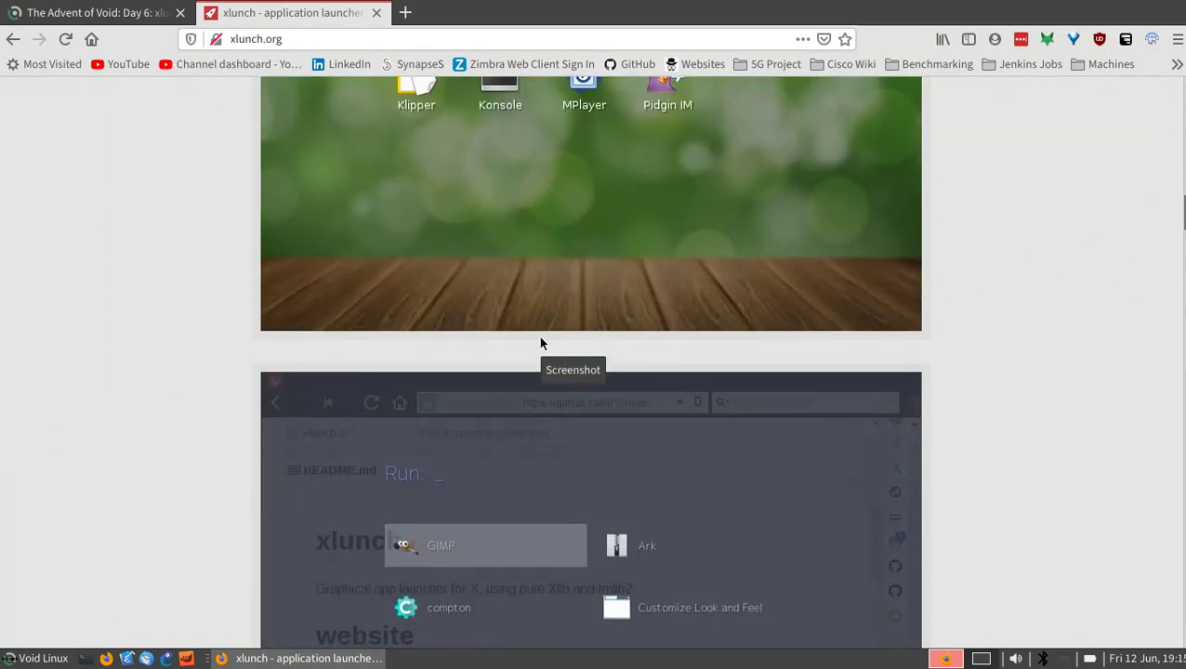
{"action": "scroll", "coordinate": [540, 342], "scroll_direction": "down", "scroll_amount": 15}
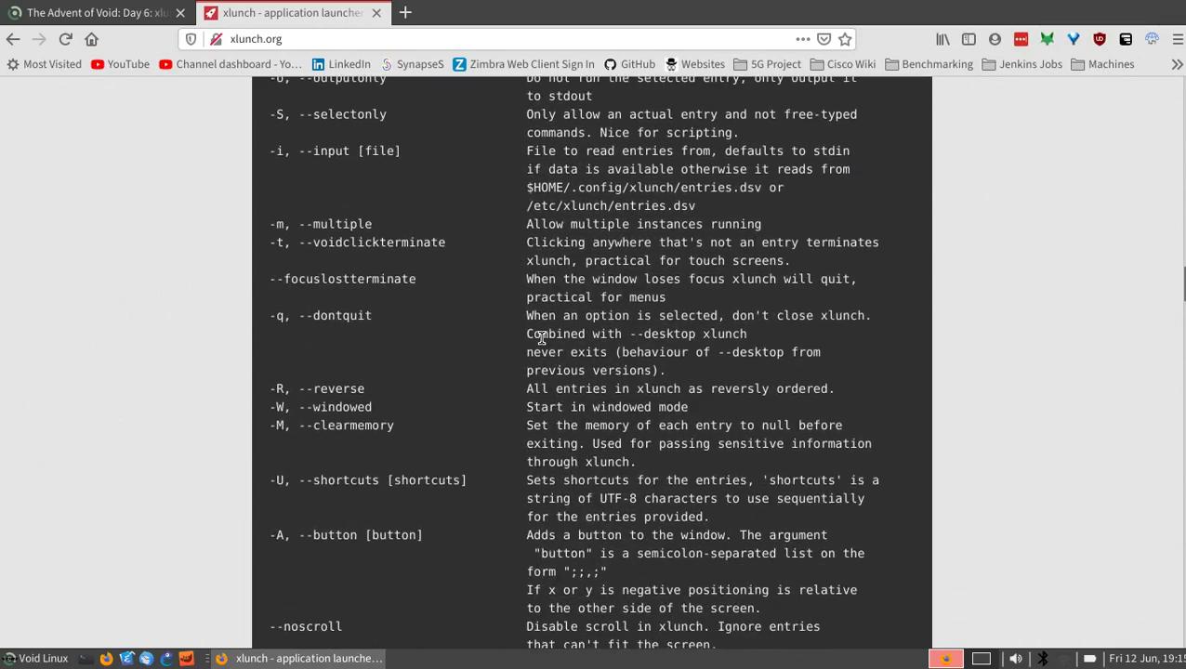
{"action": "scroll", "coordinate": [541, 338], "scroll_direction": "down", "scroll_amount": 4}
{"action": "scroll", "coordinate": [541, 337], "scroll_direction": "up", "scroll_amount": 6}
On the bare desktop, open urxvt, type 'xbps-install -S xlunch', then clear the prompt with Ctrl+U
{"action": "key", "text": "ctrl+alt+Left"}
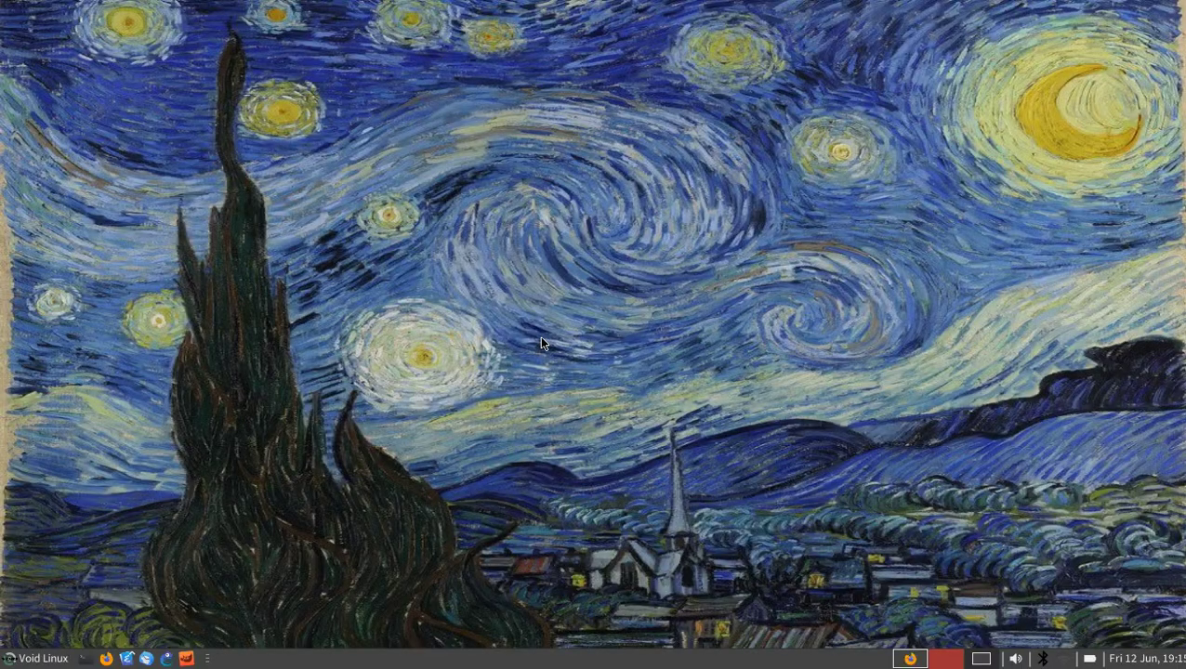
{"action": "key", "text": "super+Return"}
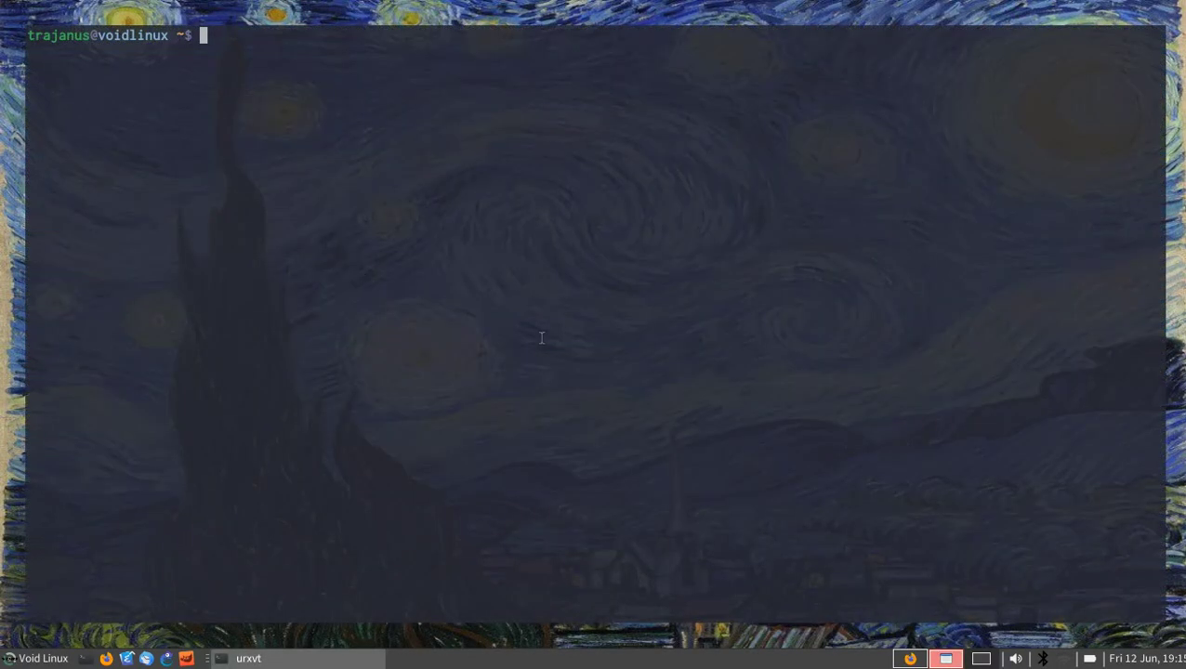
{"action": "type", "text": "xbps-install -S"}
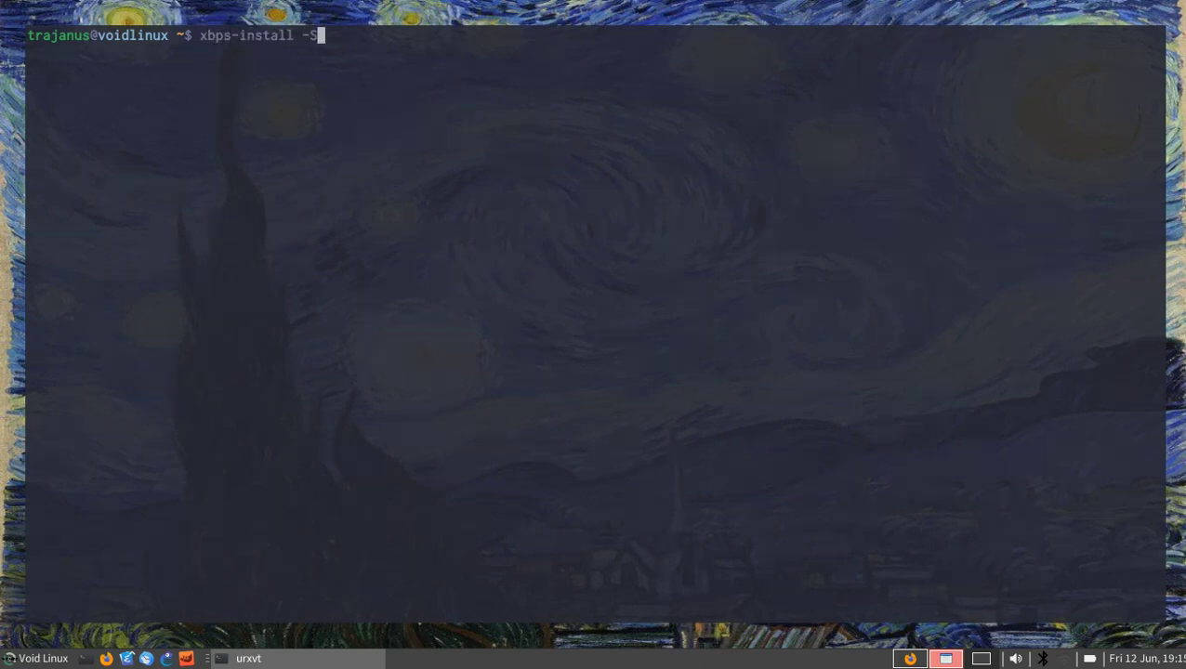
{"action": "key", "text": "Home"}
{"action": "key", "text": "End"}
{"action": "type", "text": "xlunch"}
{"action": "key", "text": "ctrl+u"}
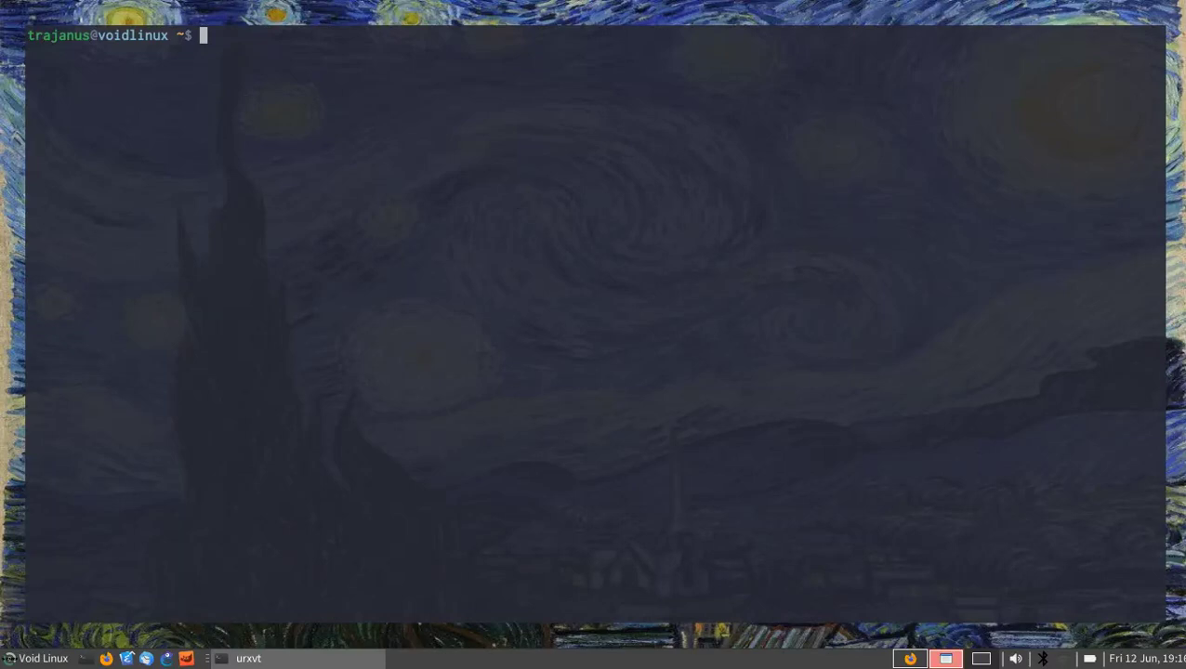
Check the --desktop and --config entries in the xlunch.org options table, then return to the terminal
{"action": "key", "text": "ctrl+alt+Left"}
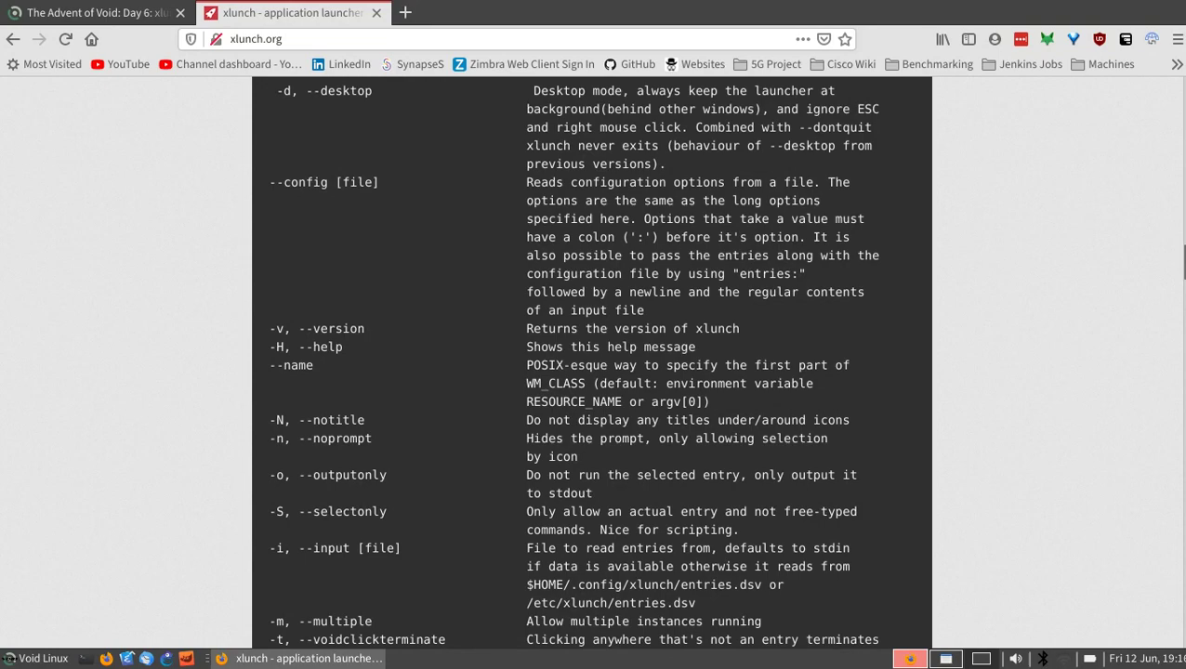
{"action": "scroll", "coordinate": [520, 488], "scroll_direction": "up", "scroll_amount": 5}
{"action": "scroll", "coordinate": [520, 488], "scroll_direction": "up", "scroll_amount": 3}
{"action": "scroll", "coordinate": [519, 490], "scroll_direction": "down", "scroll_amount": 8}
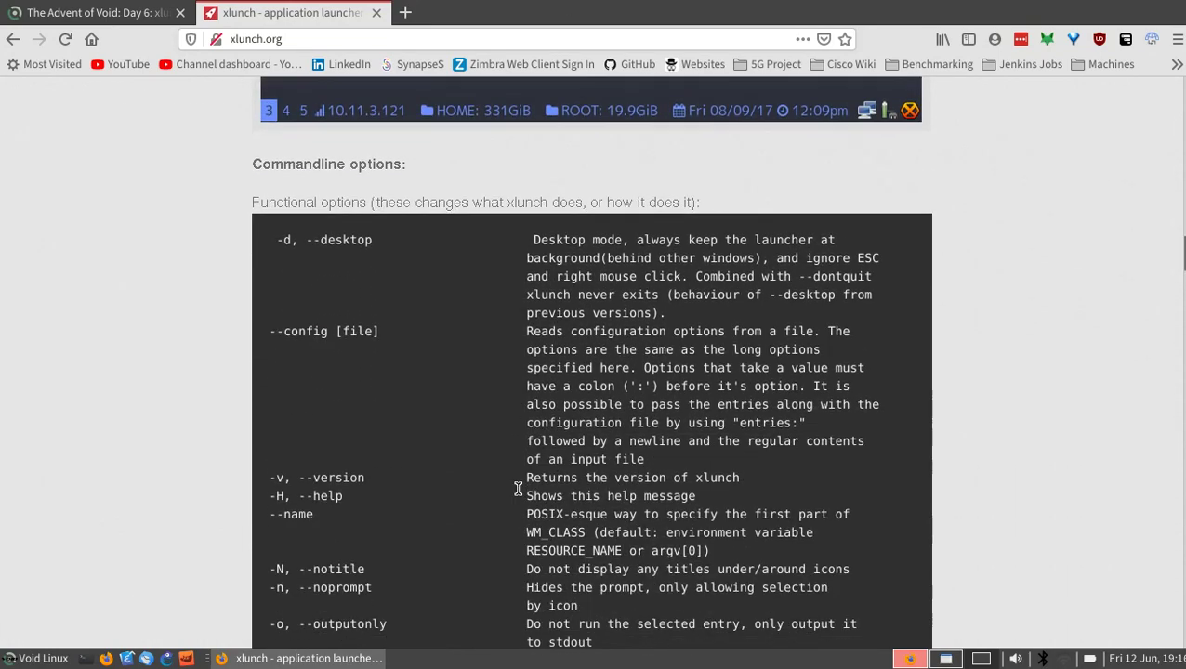
{"action": "key", "text": "ctrl+alt+Right"}
{"action": "key", "text": "ctrl+alt+Left"}
{"action": "scroll", "coordinate": [502, 483], "scroll_direction": "down", "scroll_amount": 10}
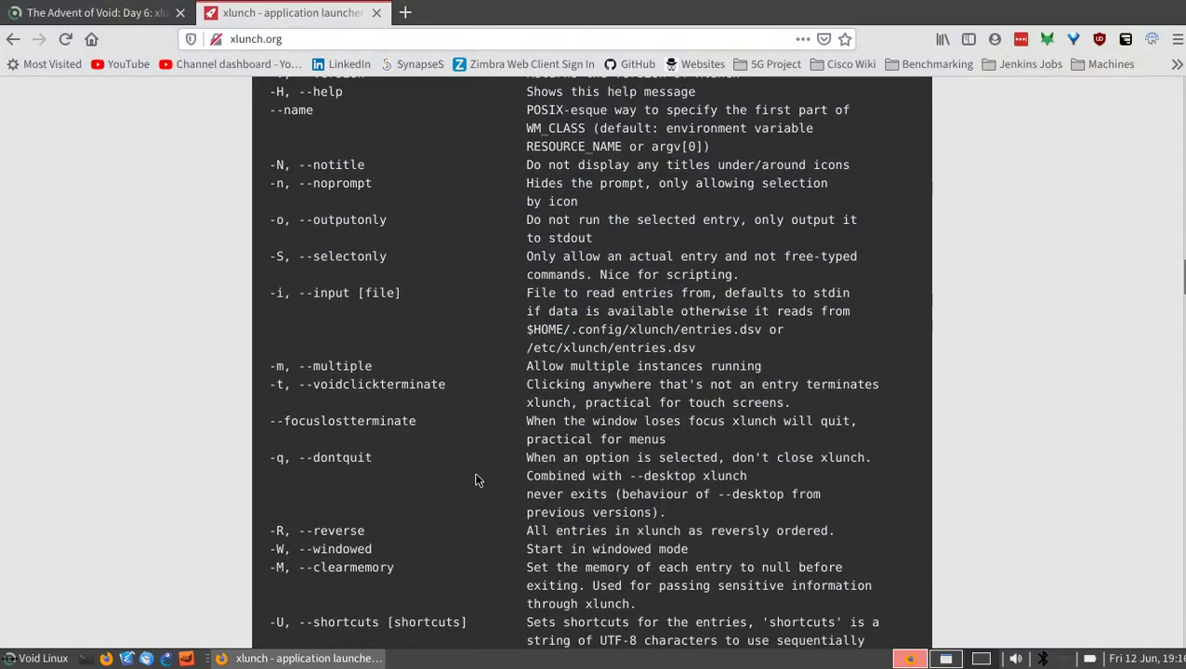
{"action": "scroll", "coordinate": [480, 527], "scroll_direction": "up", "scroll_amount": 13}
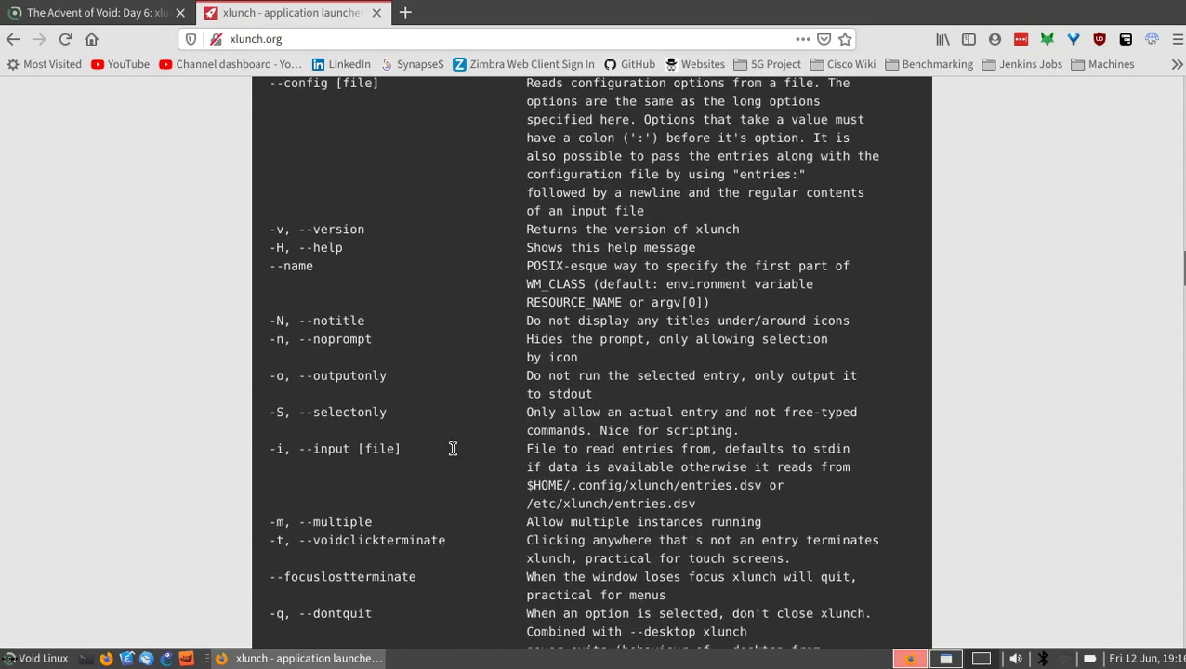
{"action": "double_click", "coordinate": [352, 290]}
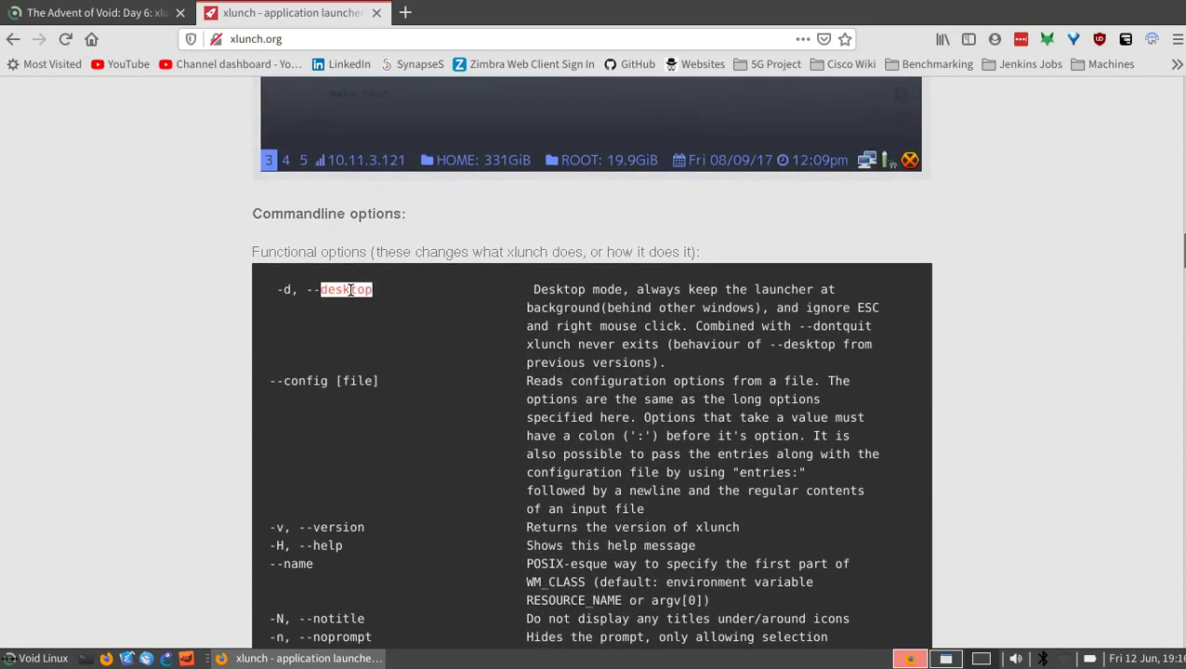
{"action": "key", "text": "ctrl+alt+Right"}
Run 'xlunch --help' and scroll through its output
{"action": "type", "text": "xlun"}
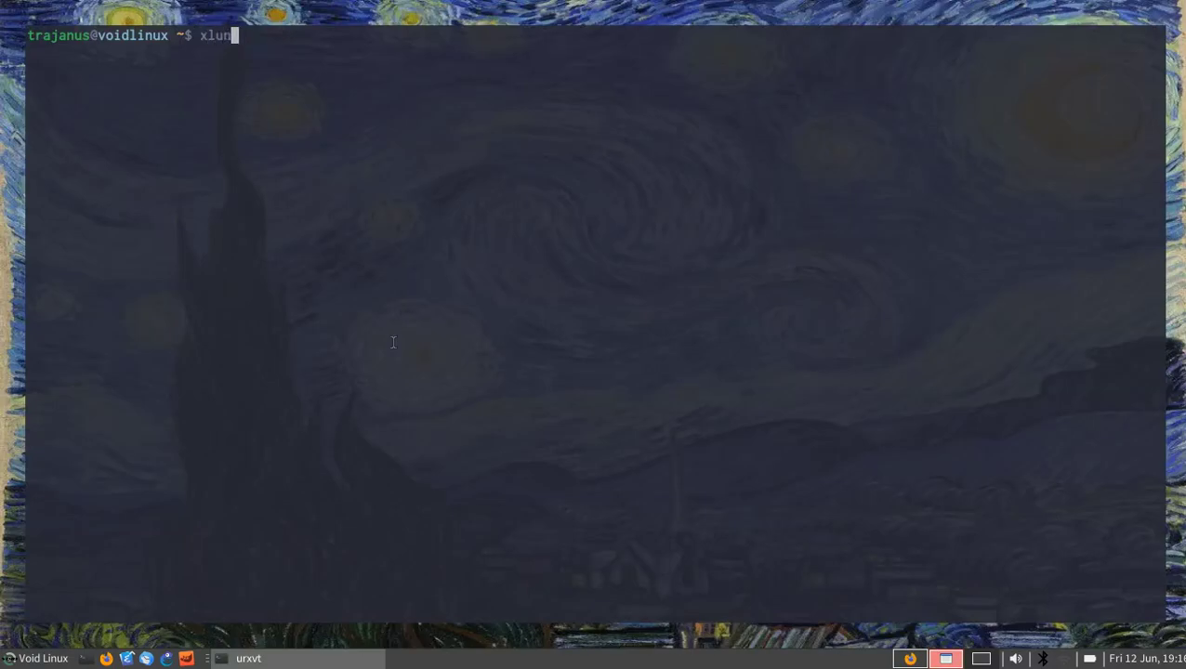
{"action": "type", "text": "ch --help"}
{"action": "key", "text": "Return"}
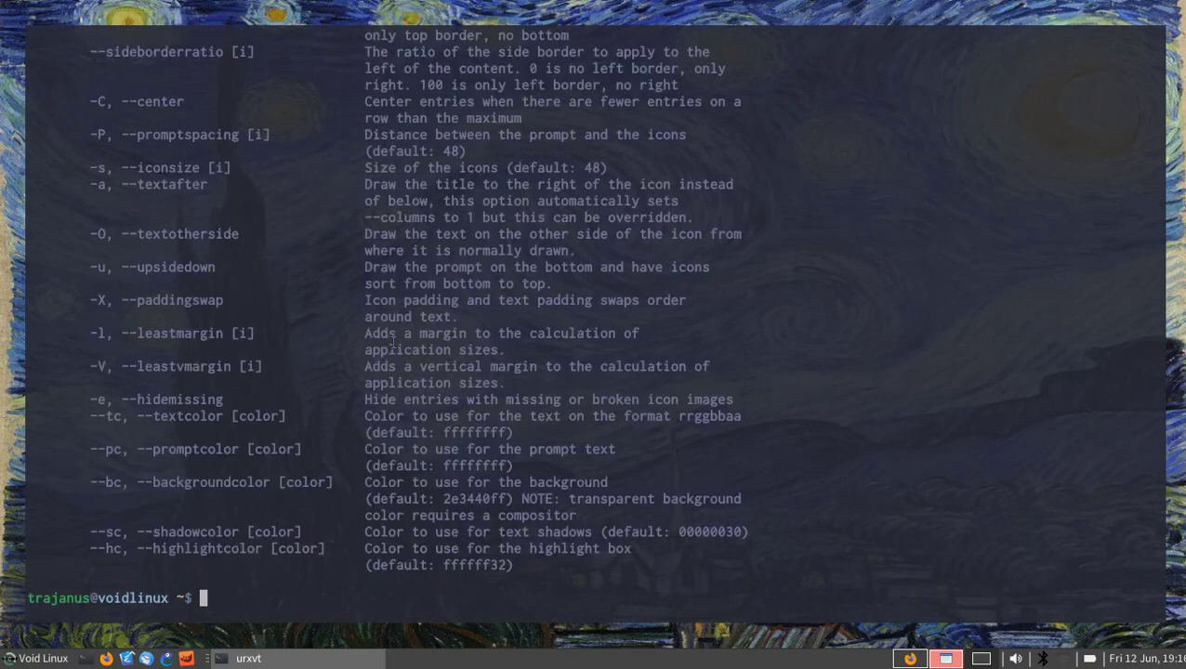
{"action": "scroll", "coordinate": [391, 342], "scroll_direction": "up", "scroll_amount": 15}
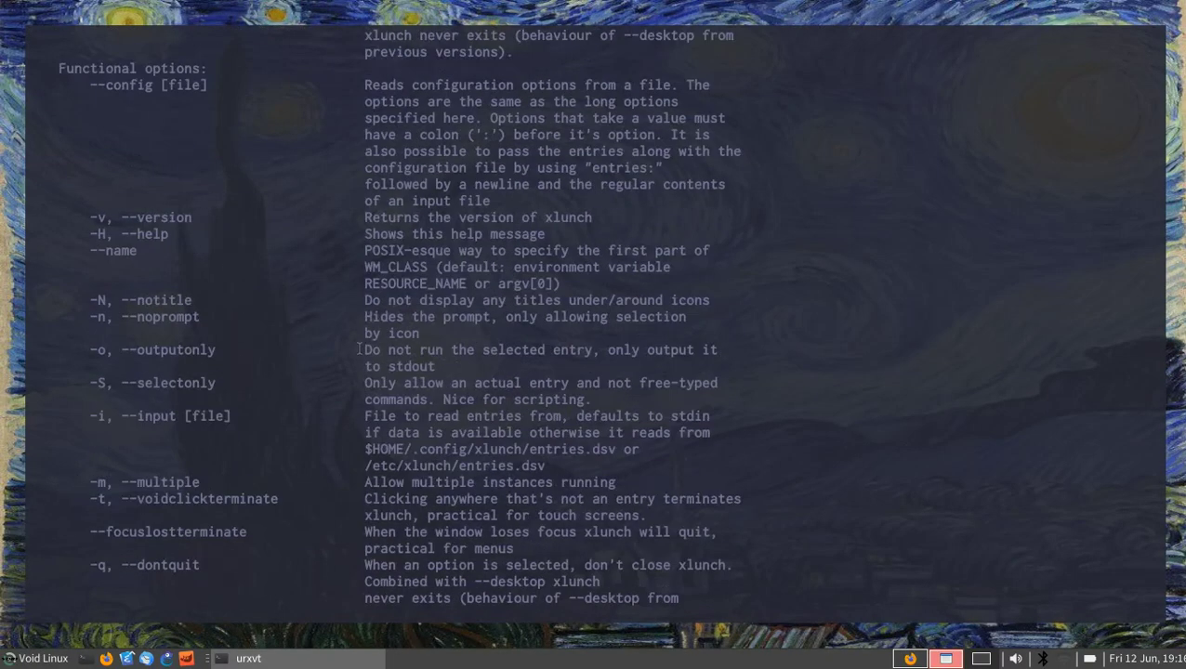
{"action": "scroll", "coordinate": [358, 347], "scroll_direction": "up", "scroll_amount": 3}
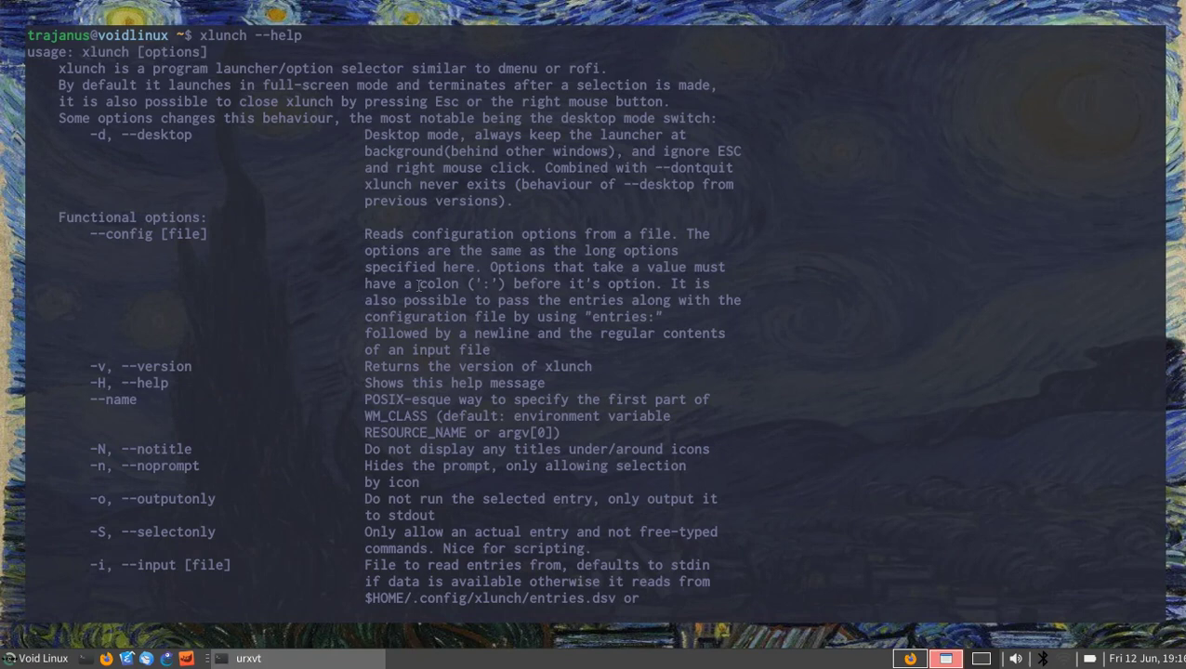
{"action": "scroll", "coordinate": [419, 284], "scroll_direction": "down", "scroll_amount": 3}
{"action": "scroll", "coordinate": [330, 325], "scroll_direction": "down", "scroll_amount": 2}
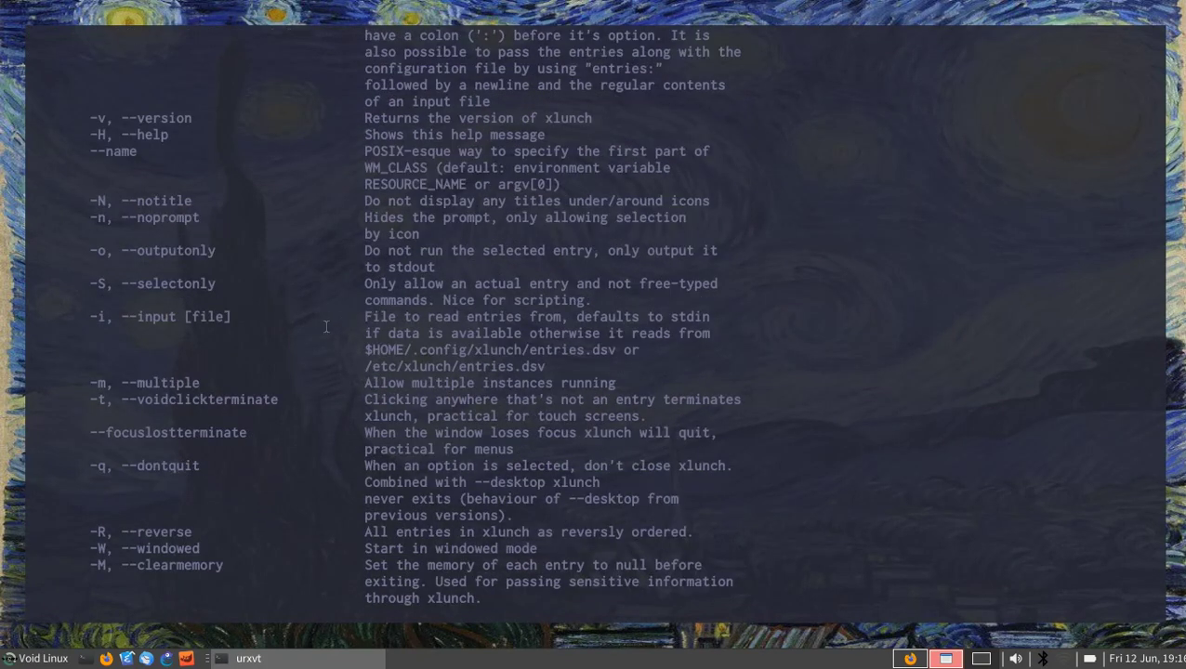
{"action": "scroll", "coordinate": [215, 314], "scroll_direction": "down", "scroll_amount": 2}
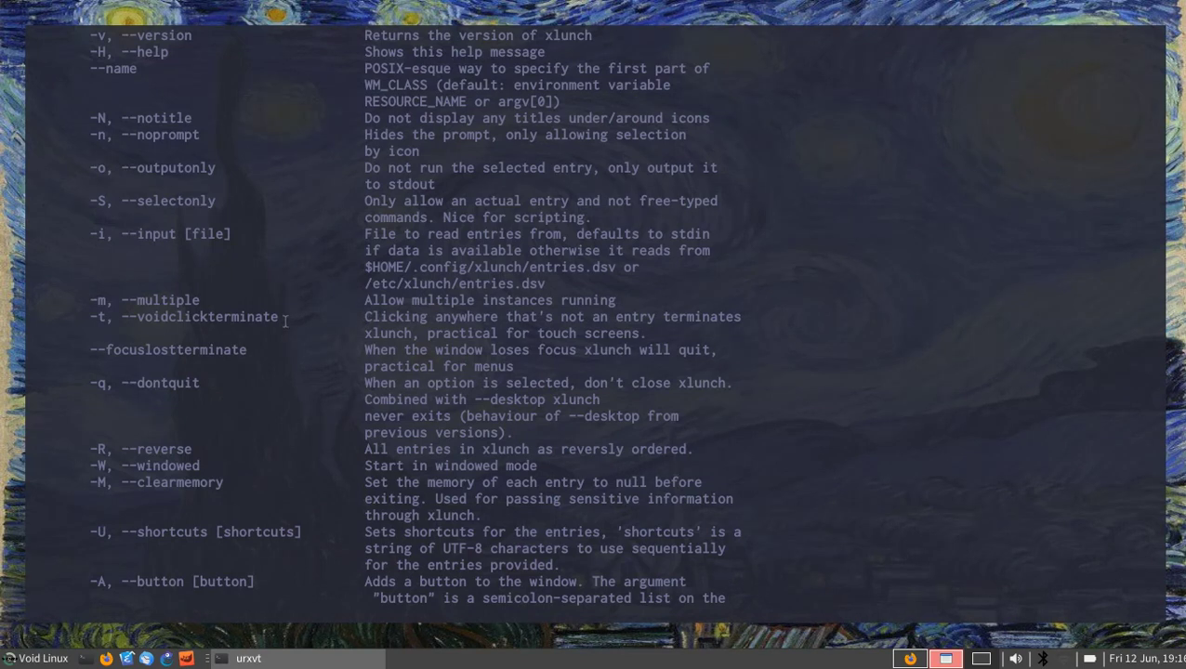
Select the '-i, --input [file]' option line and scroll through the rest of the help
{"action": "triple_click", "coordinate": [131, 236]}
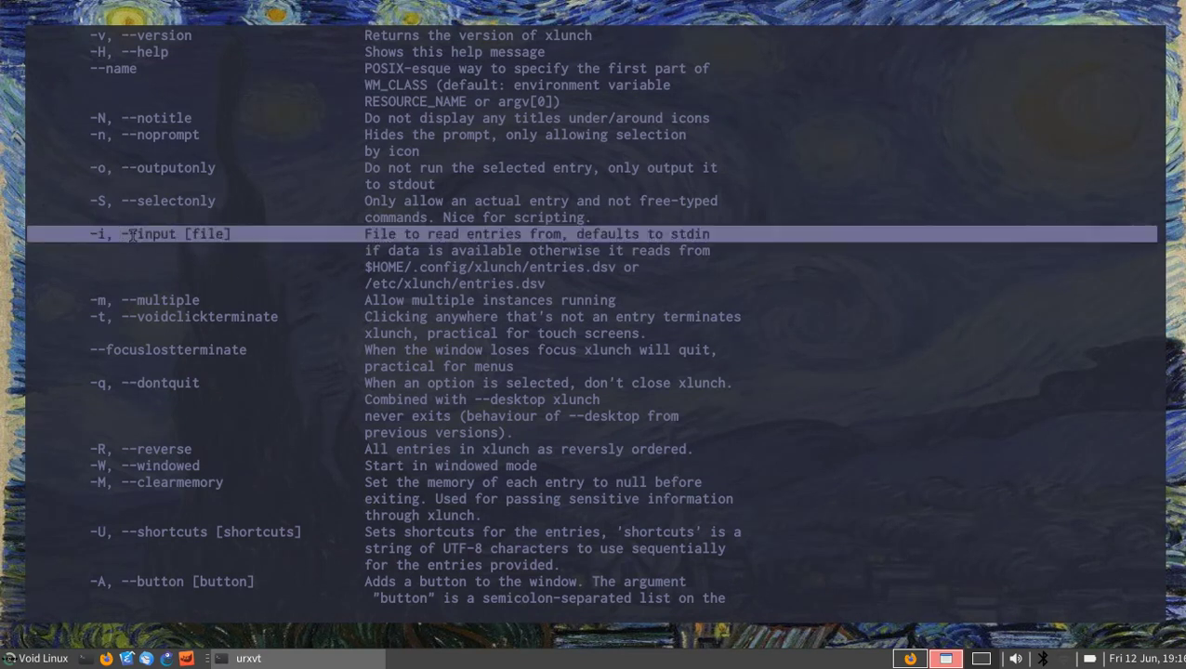
{"action": "left_click_drag", "start_coordinate": [86, 235], "coordinate": [267, 234]}
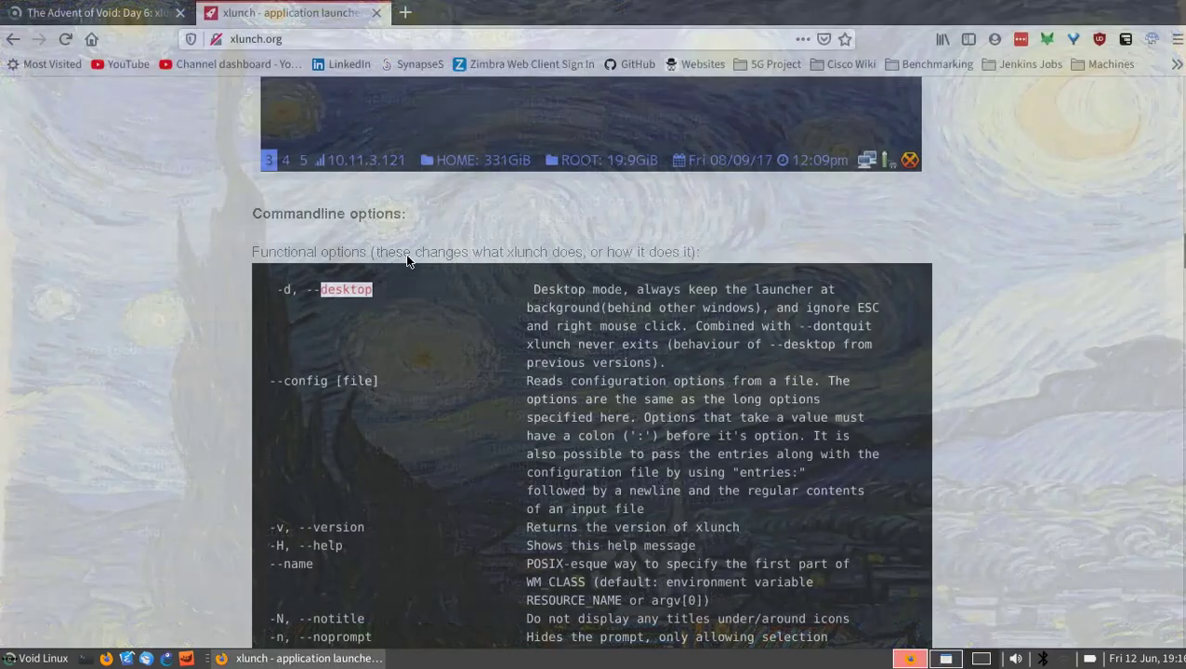
{"action": "scroll", "coordinate": [638, 293], "scroll_direction": "up", "scroll_amount": 15}
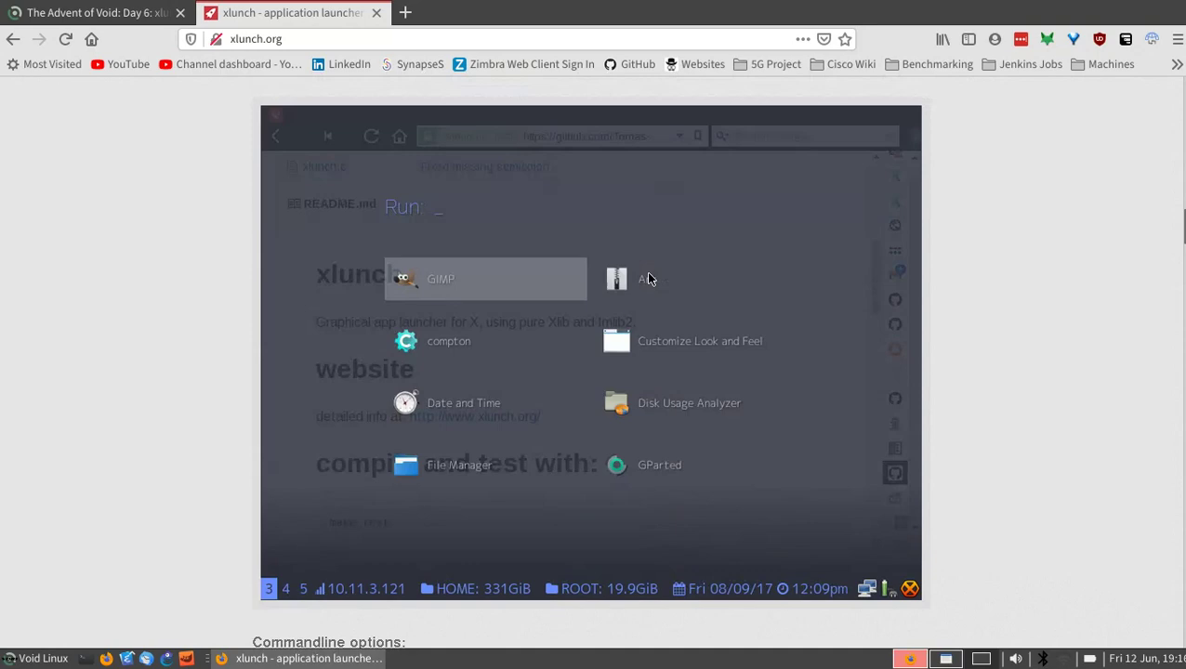
{"action": "scroll", "coordinate": [638, 300], "scroll_direction": "up", "scroll_amount": 5}
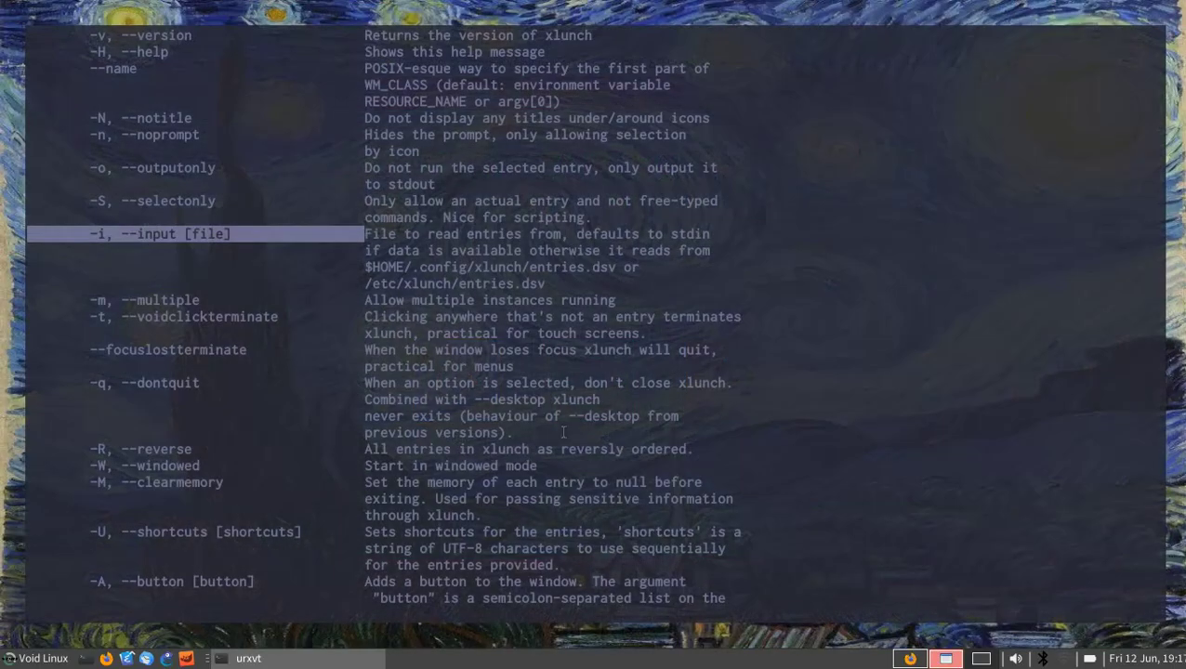
{"action": "scroll", "coordinate": [326, 318], "scroll_direction": "down", "scroll_amount": 2}
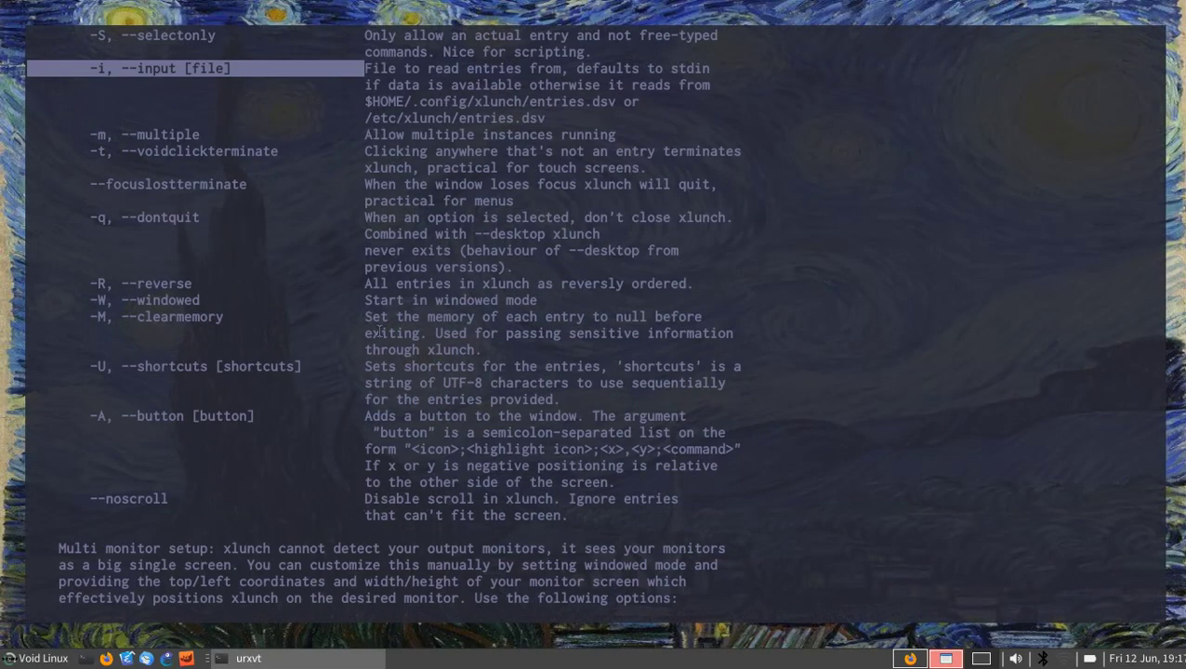
{"action": "scroll", "coordinate": [403, 312], "scroll_direction": "up", "scroll_amount": 5}
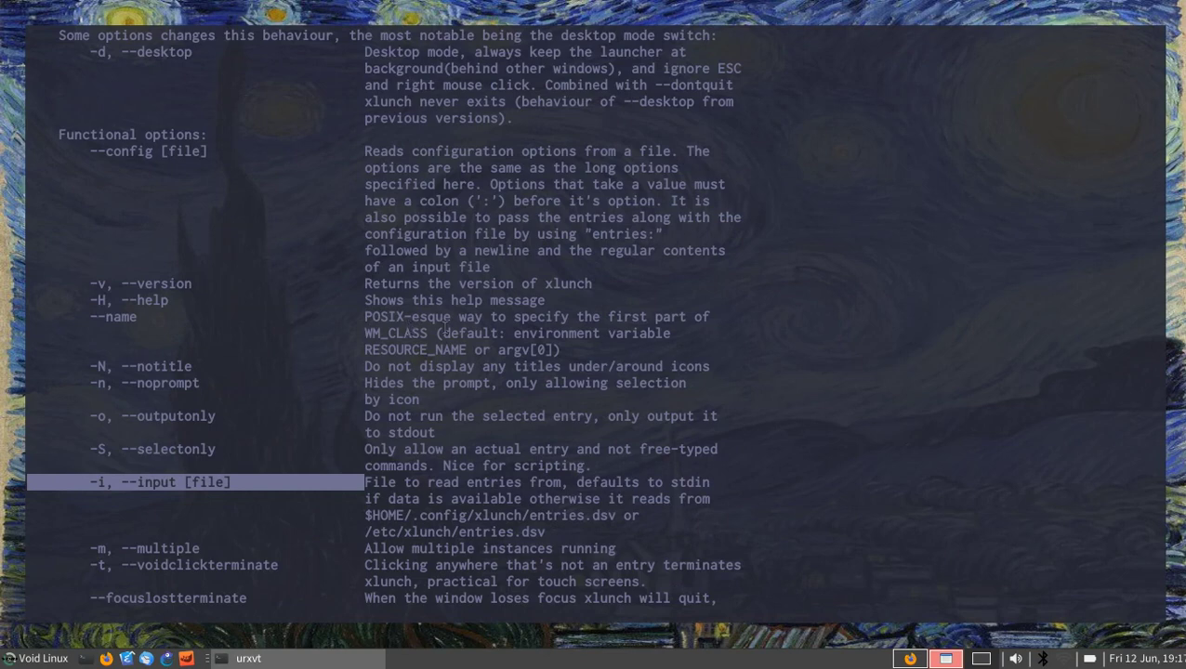
{"action": "scroll", "coordinate": [409, 330], "scroll_direction": "down", "scroll_amount": 15}
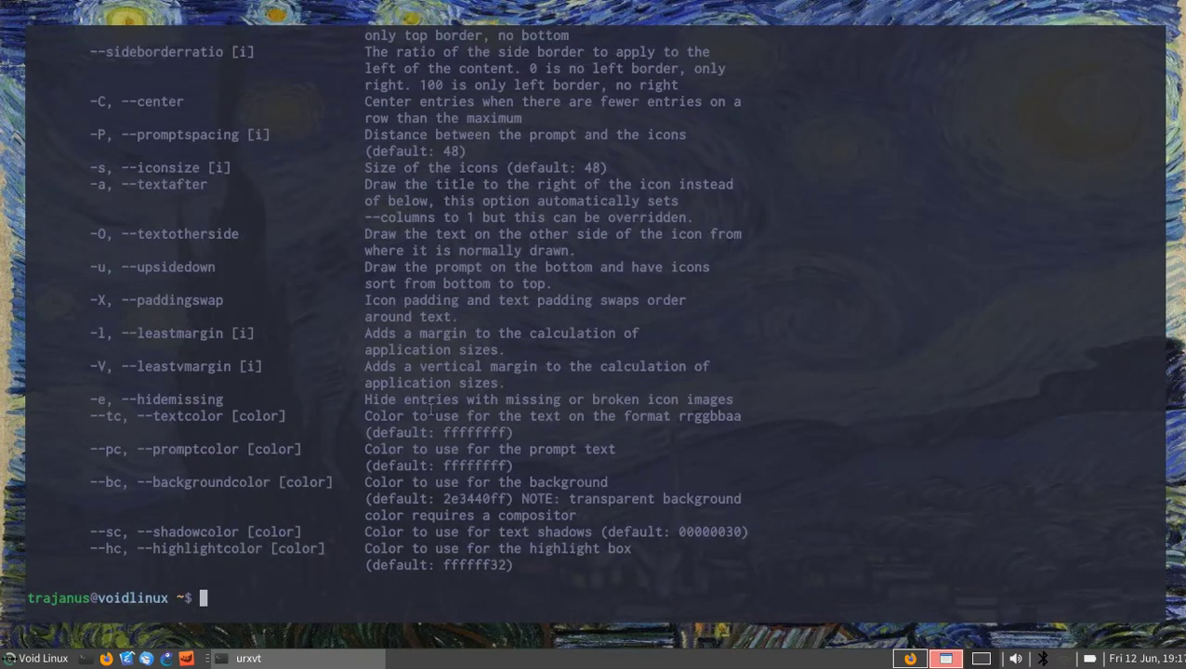
Print /etc/xlunch/entries.dsv with cat, completing the path with Tab
{"action": "type", "text": "cat /etc/xl"}
{"action": "key", "text": "Tab"}
{"action": "type", "text": "en"}
{"action": "key", "text": "Tab"}
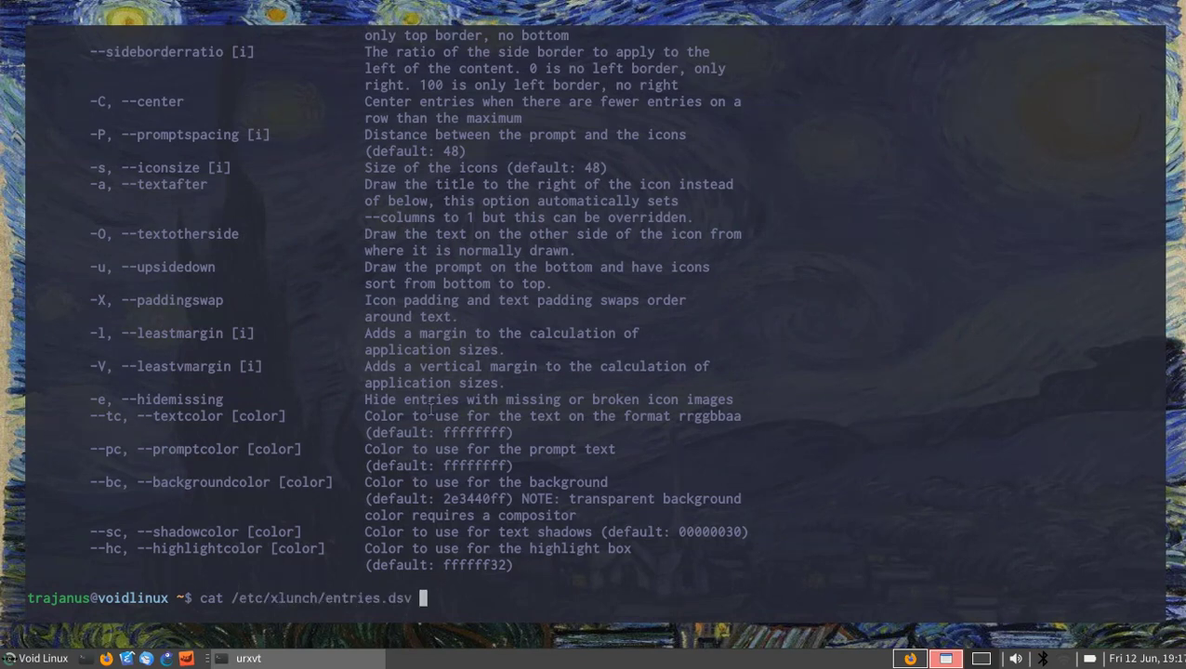
{"action": "key", "text": "Return"}
Inspect the listed entries, highlighting the Thunar icon path, then bring up the launcher
{"action": "scroll", "coordinate": [249, 332], "scroll_direction": "up", "scroll_amount": 1}
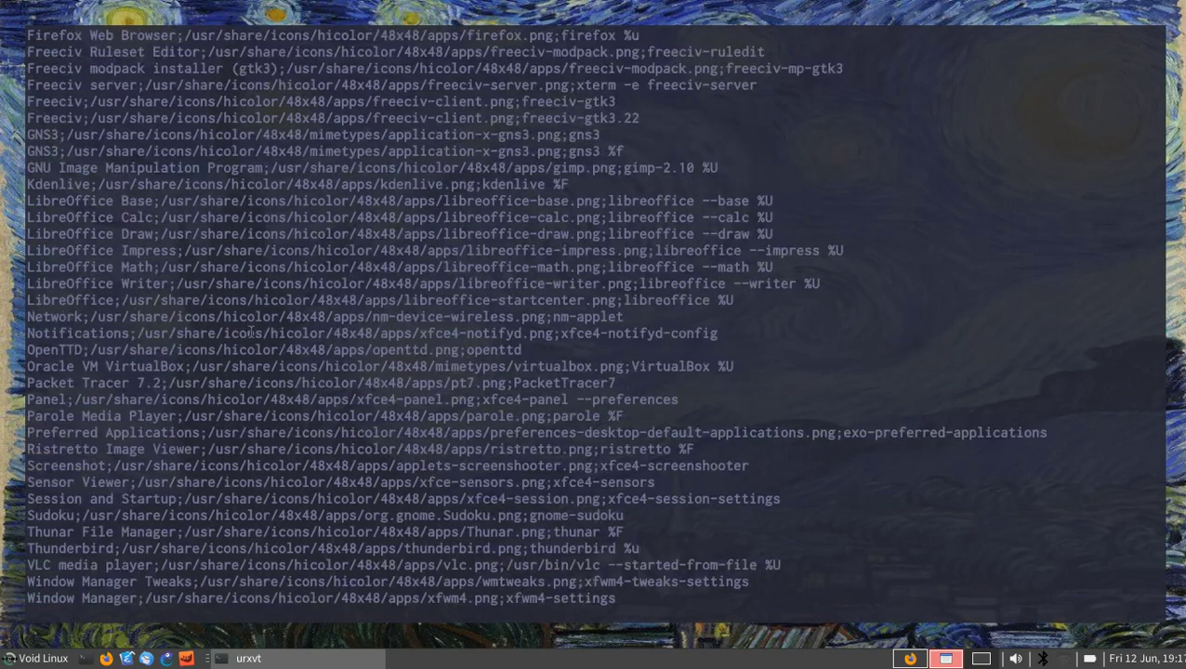
{"action": "scroll", "coordinate": [249, 331], "scroll_direction": "up", "scroll_amount": 6}
{"action": "scroll", "coordinate": [242, 320], "scroll_direction": "down", "scroll_amount": 7}
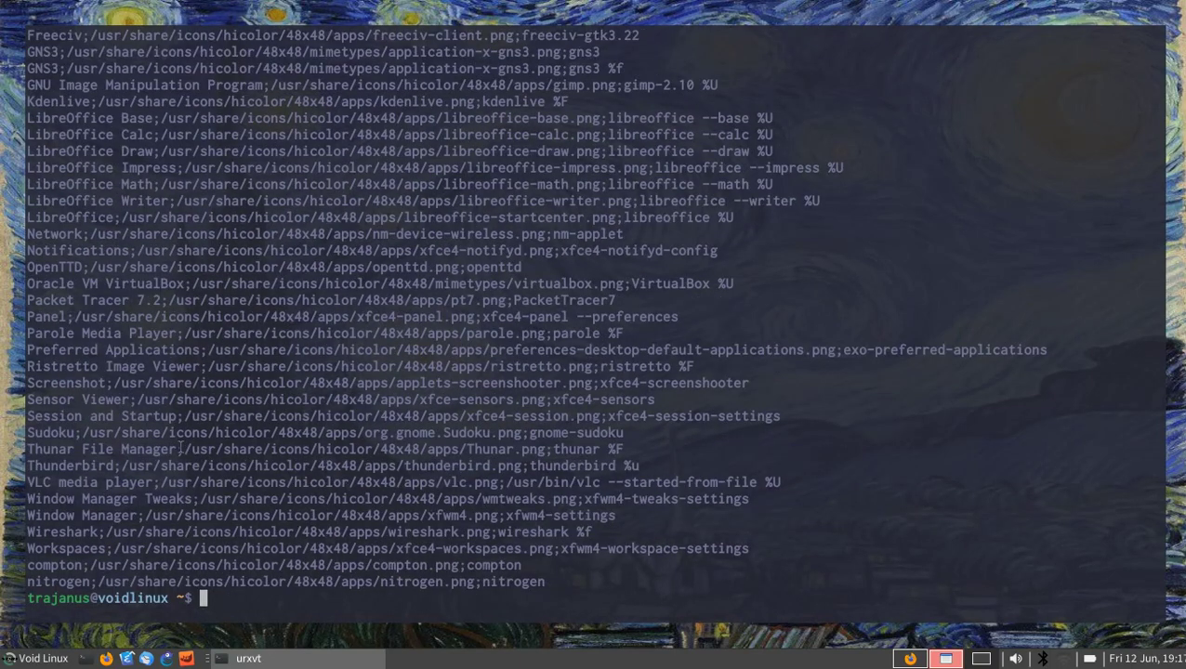
{"action": "left_click_drag", "start_coordinate": [176, 449], "coordinate": [386, 449]}
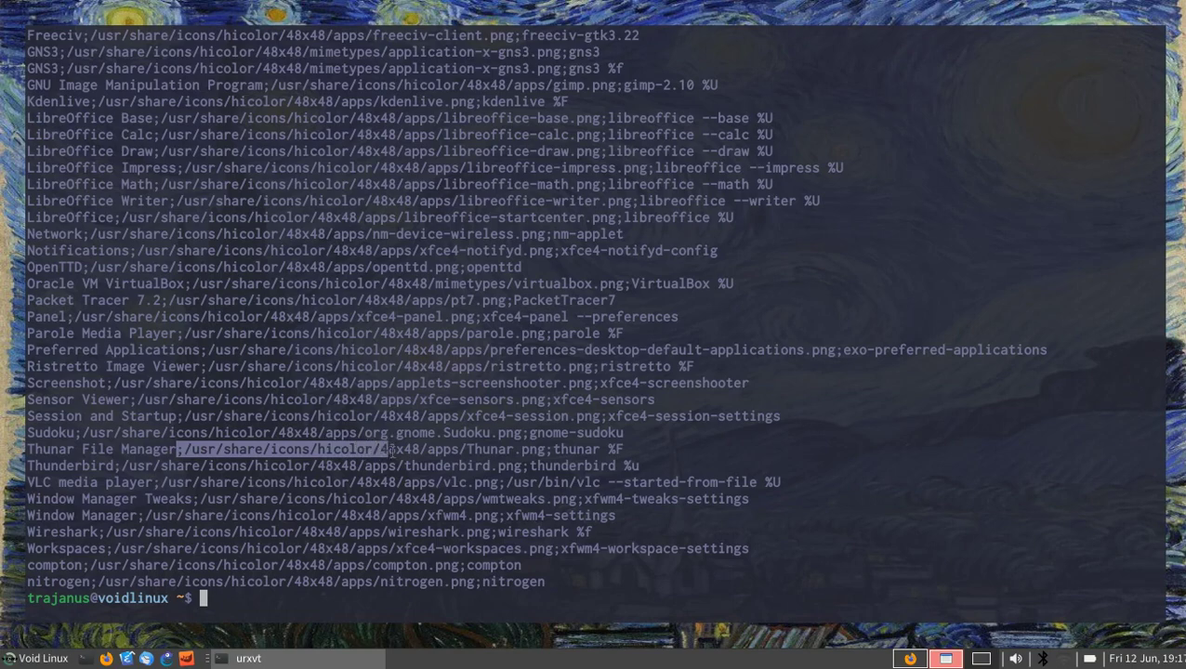
{"action": "left_click", "coordinate": [653, 449]}
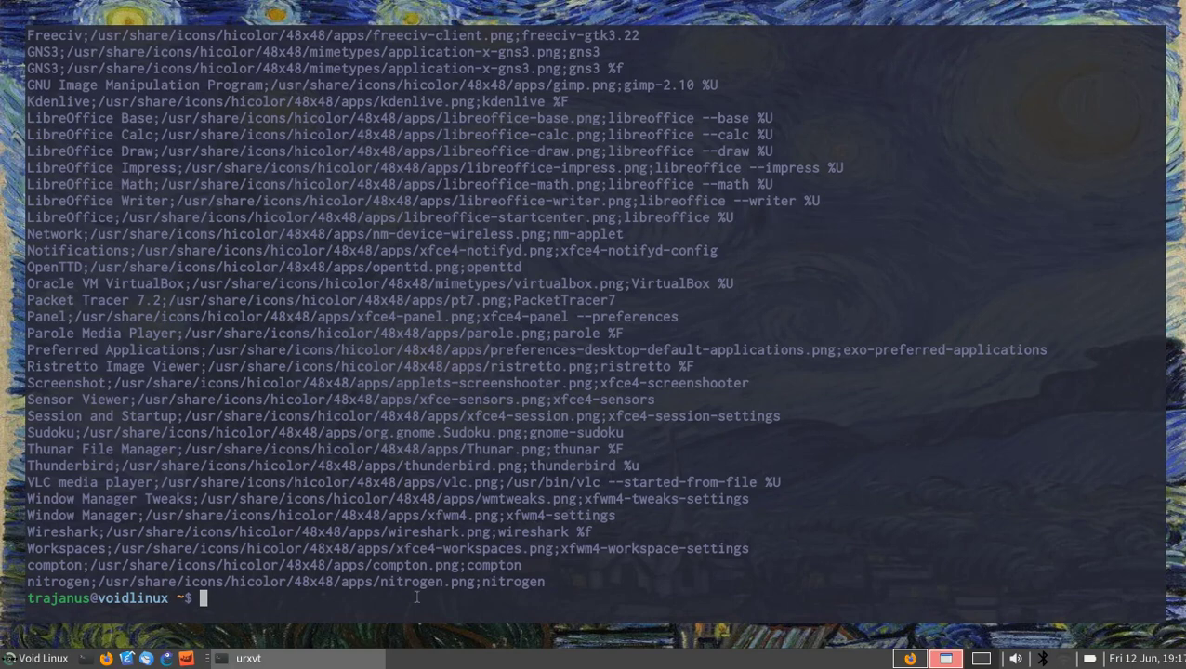
{"action": "left_click_drag", "start_coordinate": [594, 583], "coordinate": [231, 239]}
{"action": "scroll", "coordinate": [183, 300], "scroll_direction": "up", "scroll_amount": 3}
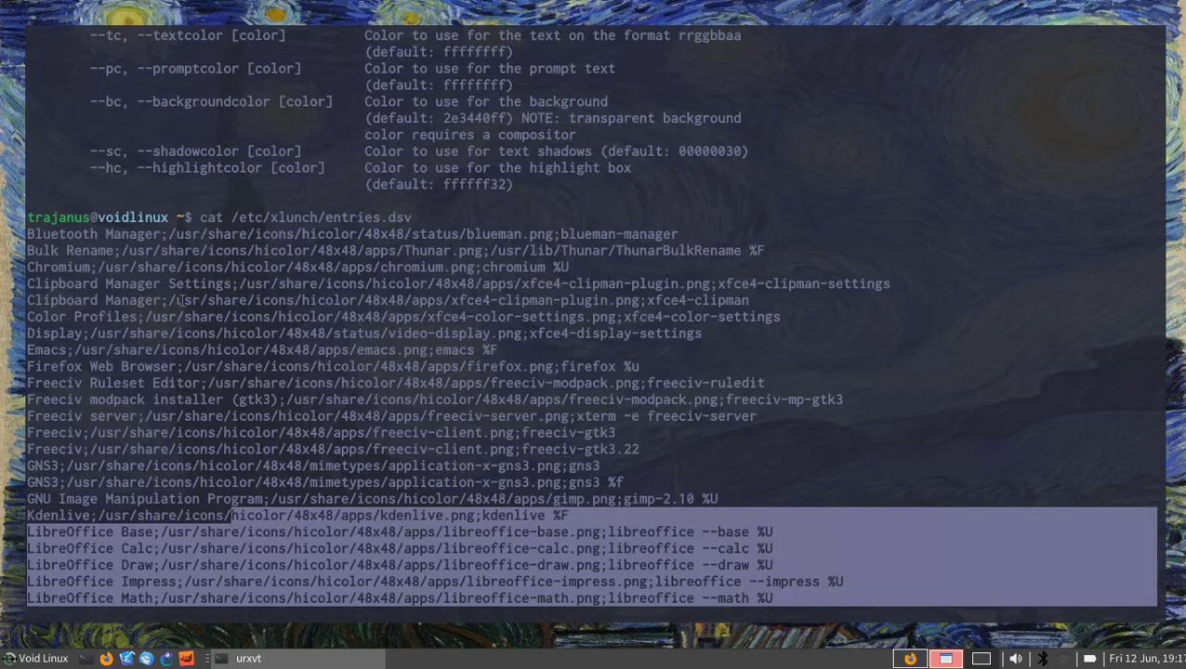
{"action": "scroll", "coordinate": [186, 353], "scroll_direction": "down", "scroll_amount": 3}
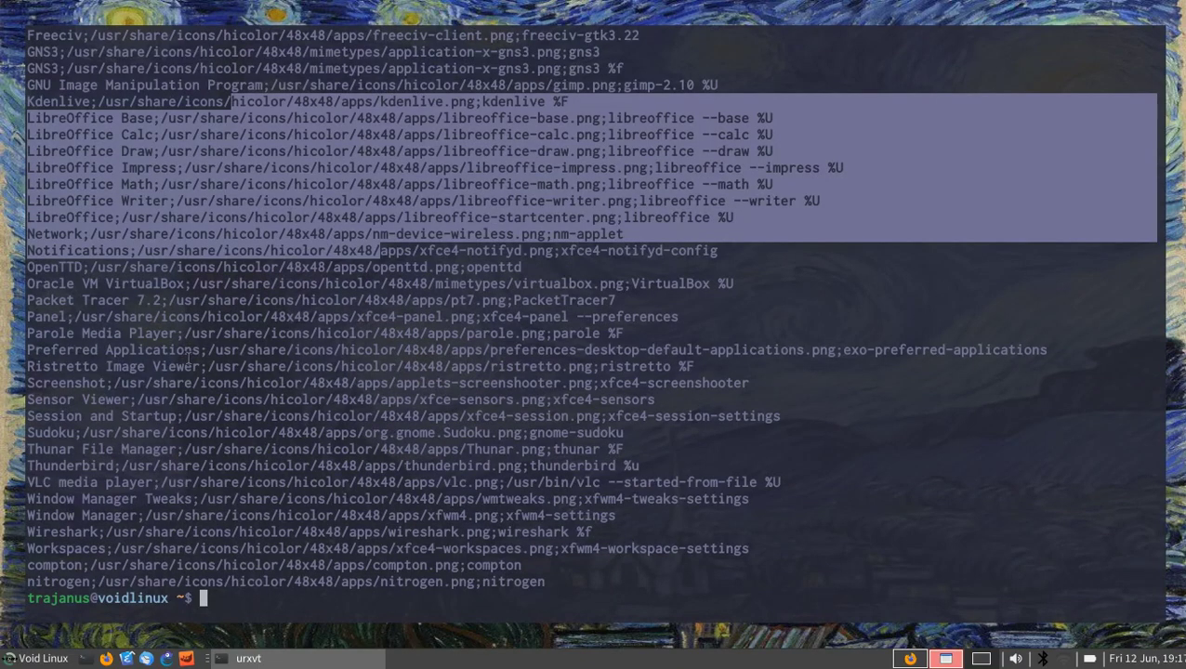
{"action": "key", "text": "super"}
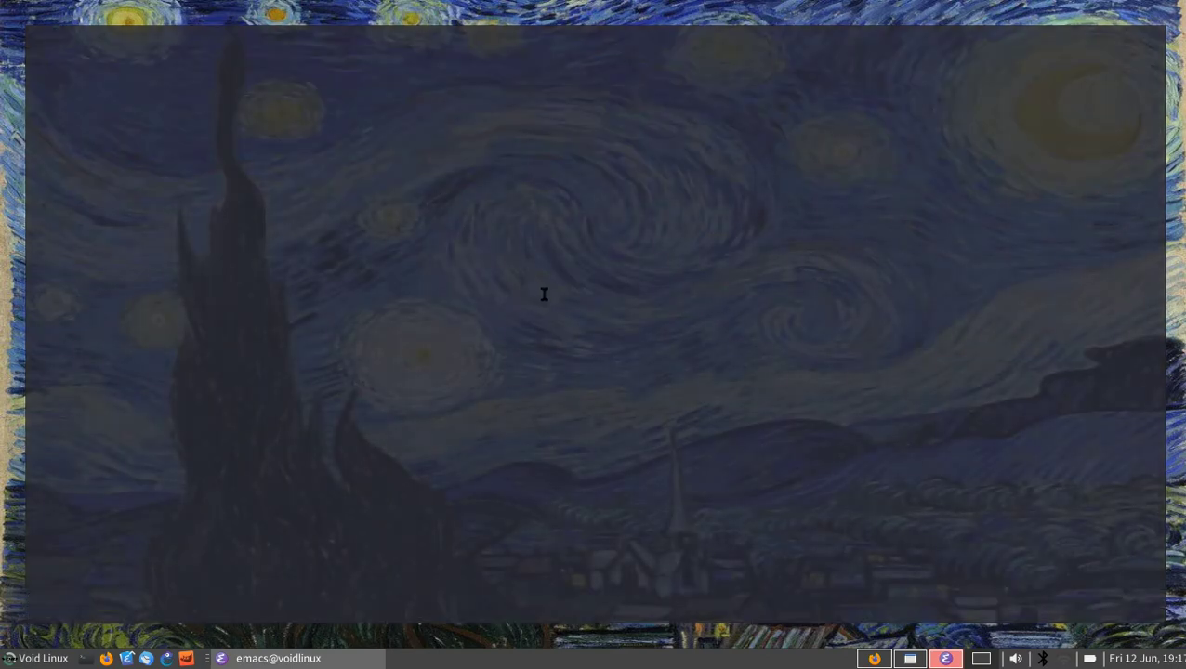
Open the launcher again, then read the Desktop mode notes on xlunch.org and return to urxvt
{"action": "key", "text": "super"}
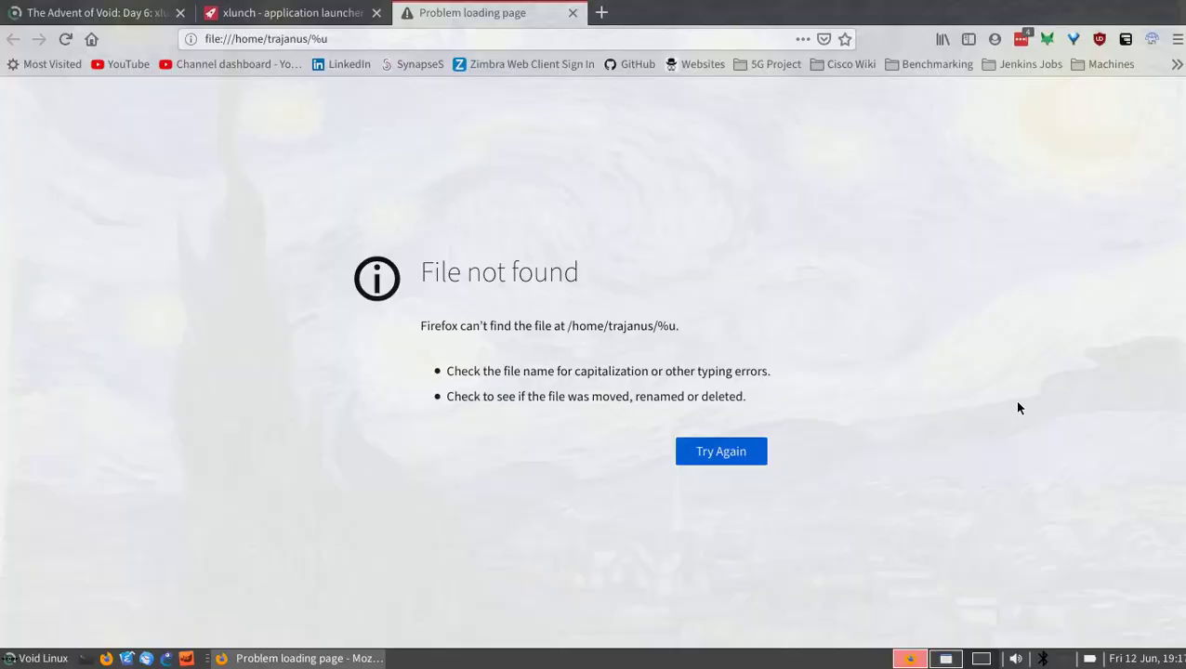
{"action": "key", "text": "alt+Tab"}
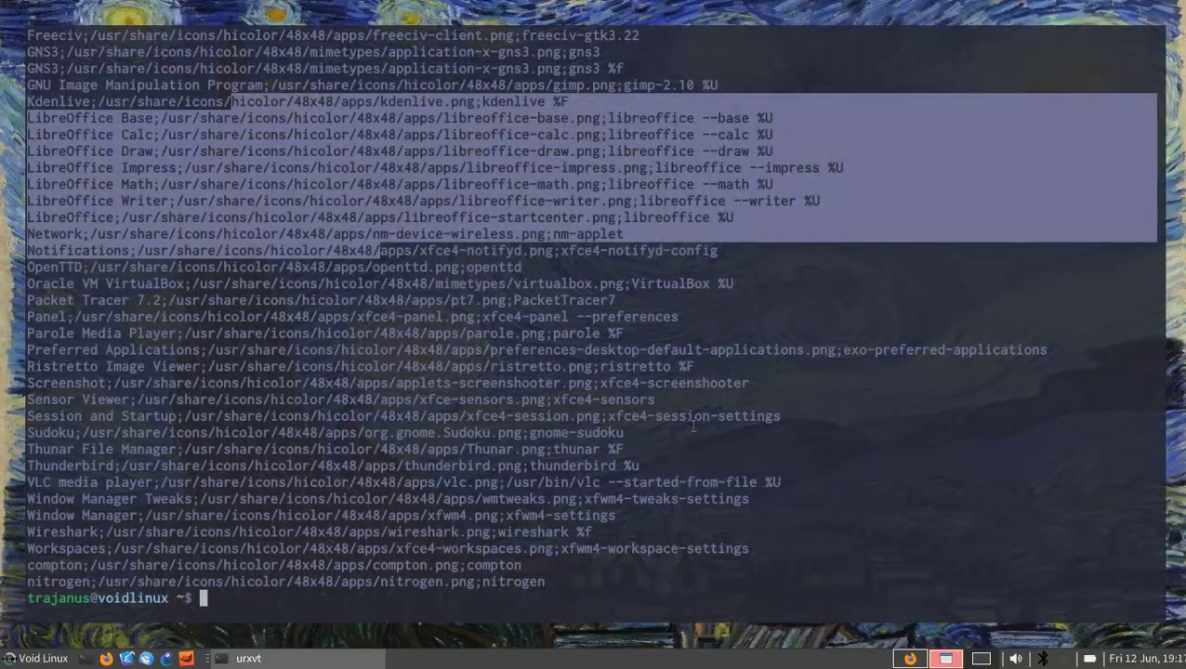
{"action": "key", "text": "alt+Tab"}
{"action": "left_click", "coordinate": [249, 9]}
{"action": "scroll", "coordinate": [595, 366], "scroll_direction": "down", "scroll_amount": 10}
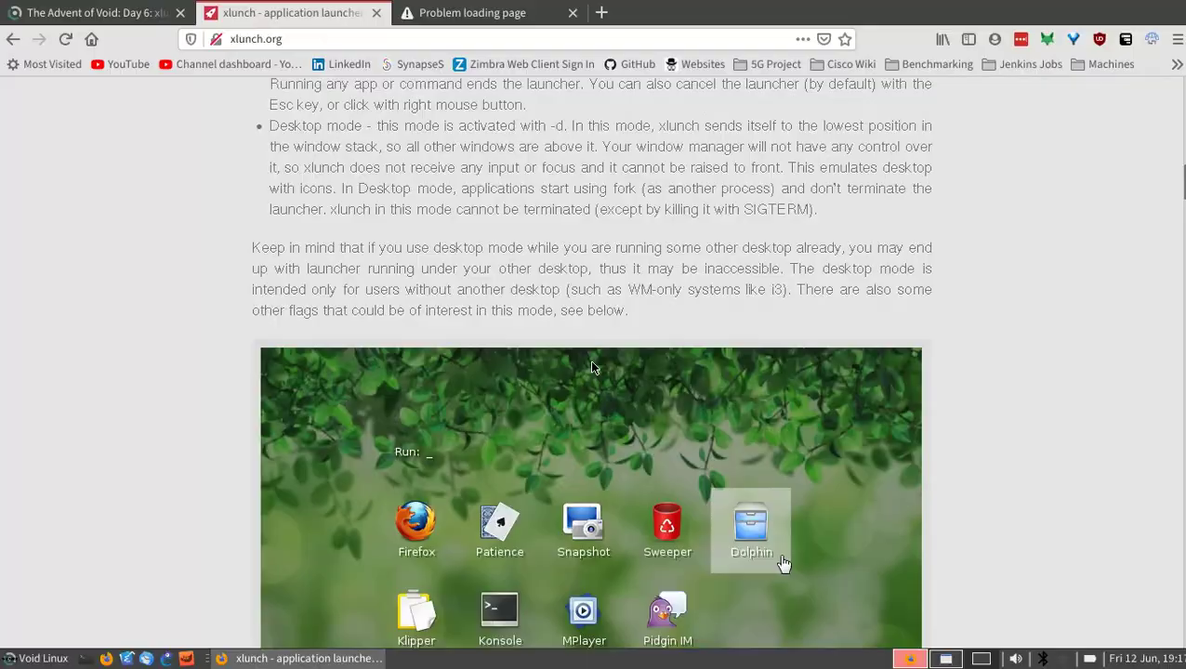
{"action": "key", "text": "alt+Tab"}
Change into ~/.config/xlunch using Tab completion
{"action": "type", "text": "cd"}
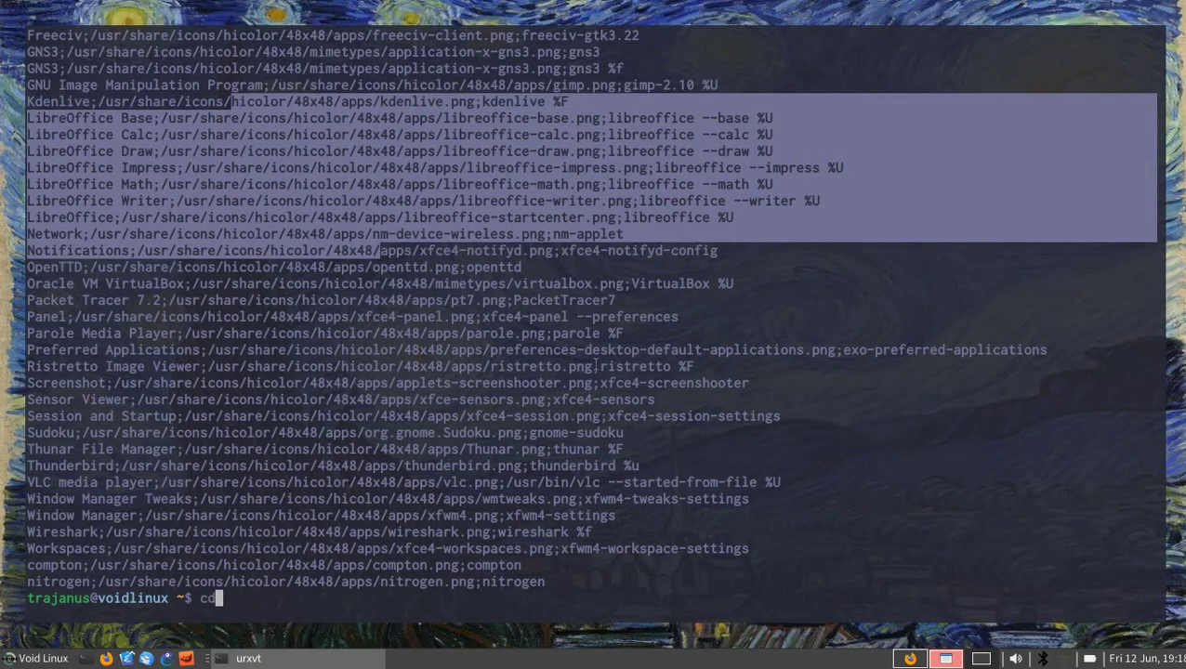
{"action": "type", "text": " .config/xlun"}
{"action": "key", "text": "Tab"}
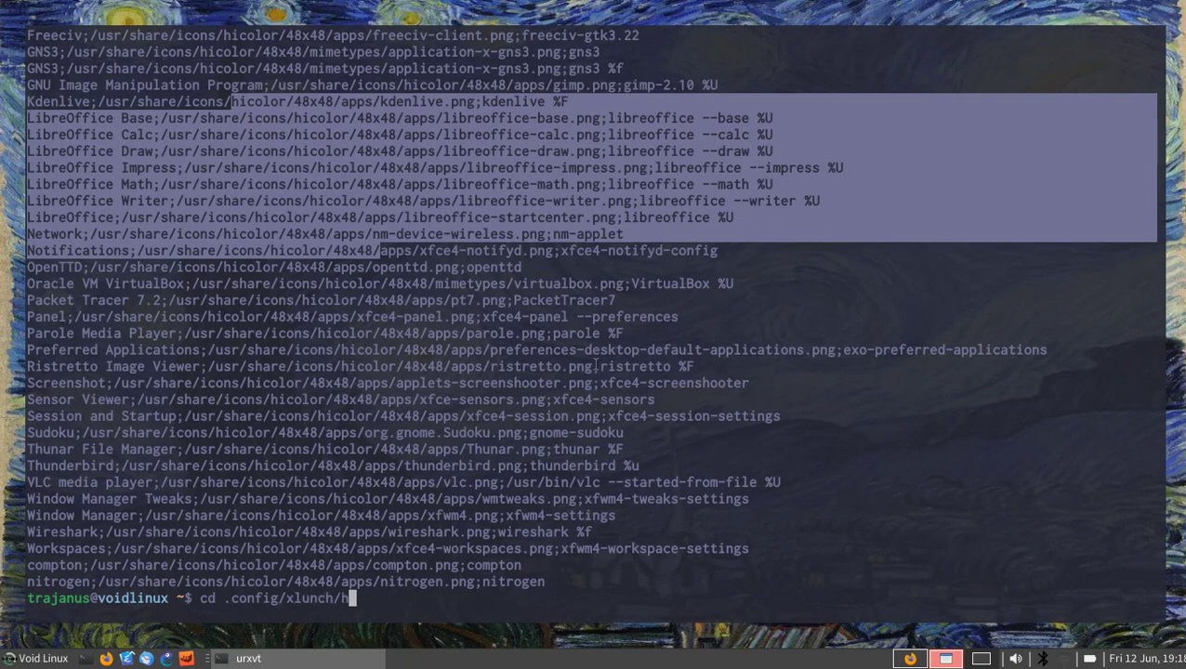
{"action": "key", "text": "Return"}
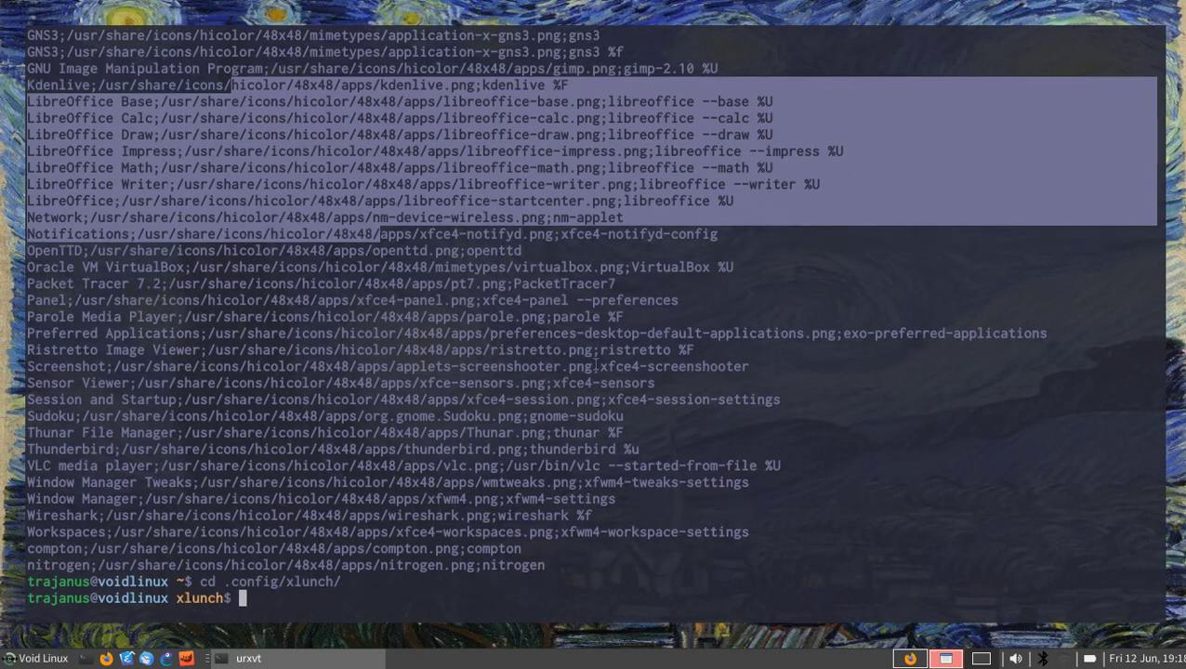
Run 'xlunch --config config', briefly editing the command line
{"action": "type", "text": "xlunch --config "}
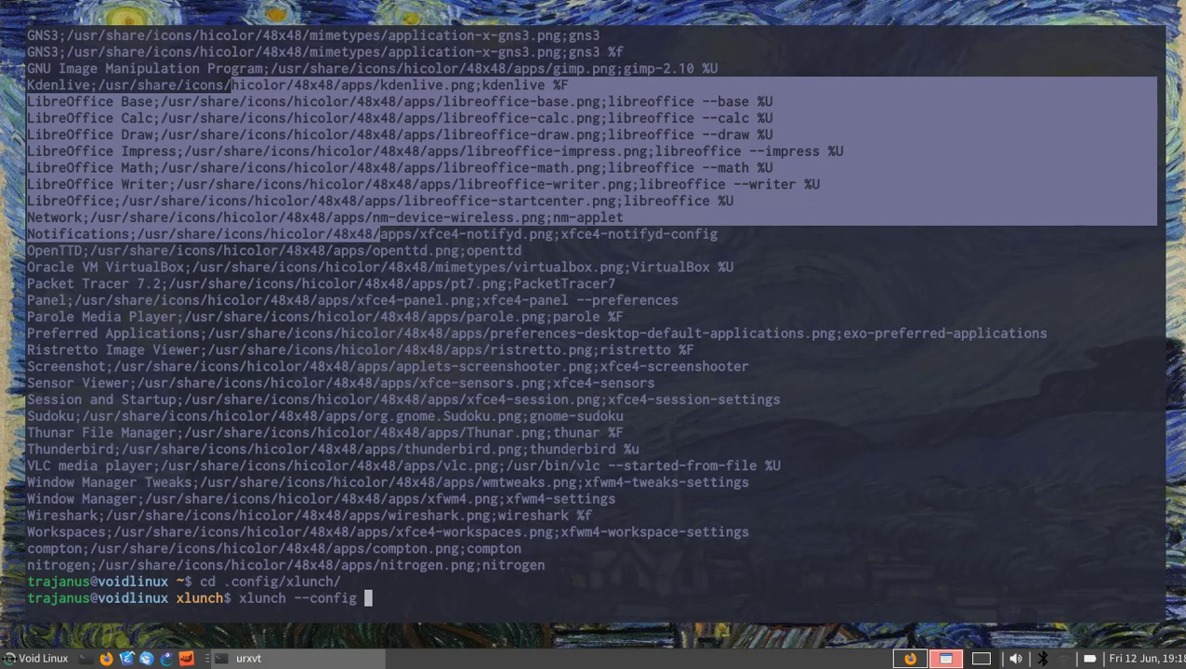
{"action": "type", "text": "config"}
{"action": "key", "text": "ctrl+Left"}
{"action": "type", "text": "desktop"}
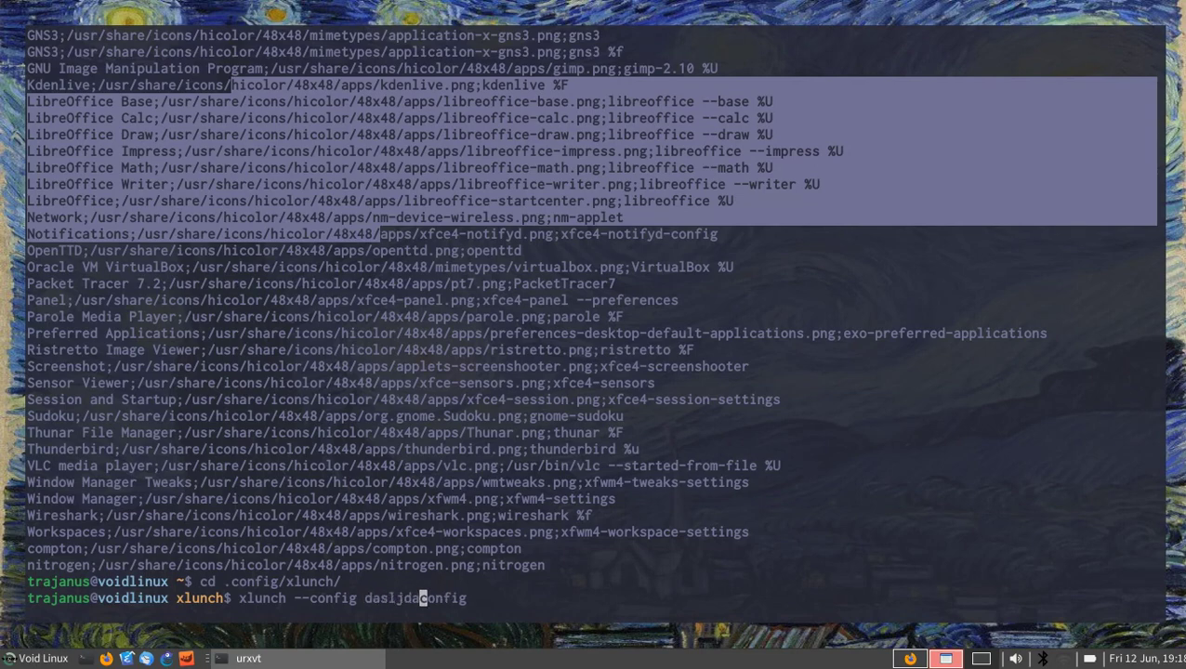
{"action": "key", "text": "BackSpace"}
{"action": "key", "text": "BackSpace"}
{"action": "key", "text": "BackSpace"}
{"action": "key", "text": "BackSpace"}
{"action": "key", "text": "BackSpace"}
{"action": "key", "text": "BackSpace"}
{"action": "key", "text": "BackSpace"}
Run xlunch with the config file, then again with --rows 5, closing the launcher each time
{"action": "key", "text": "Return"}
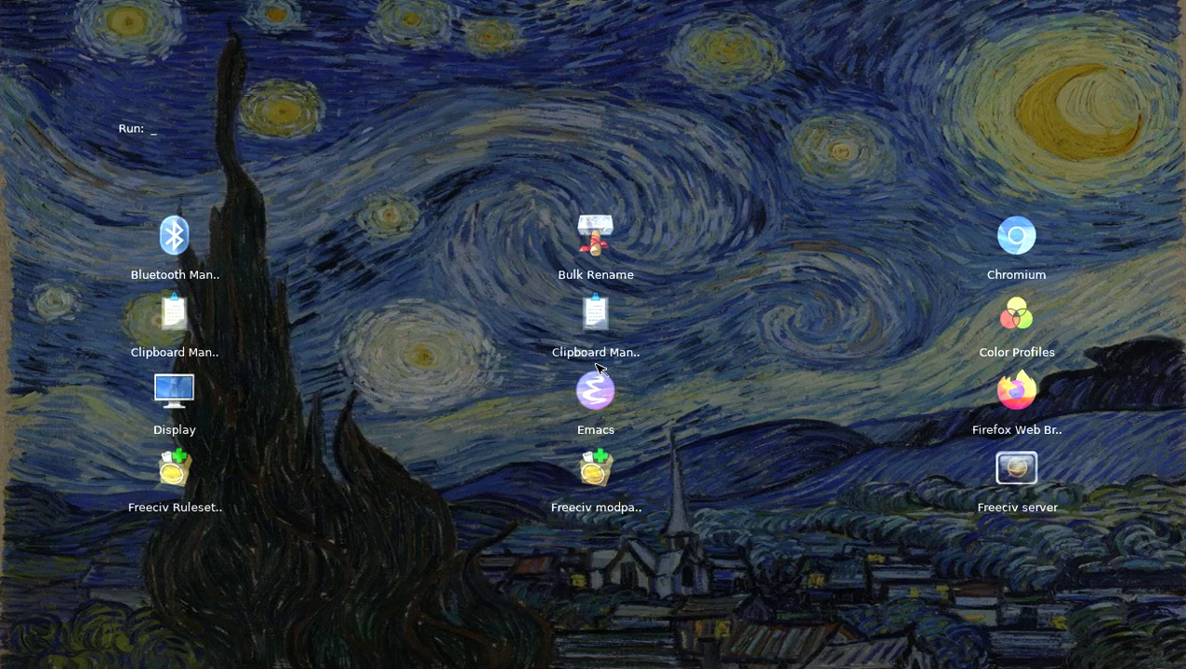
{"action": "key", "text": "Escape"}
{"action": "key", "text": "Up"}
{"action": "type", "text": "-"}
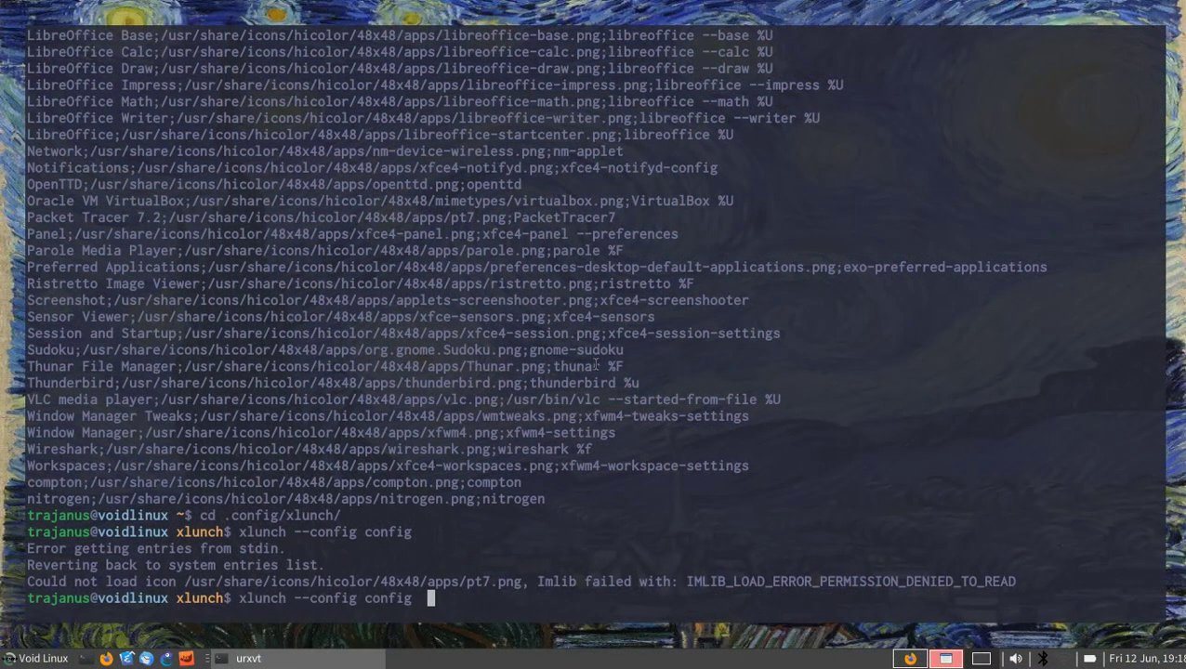
{"action": "type", "text": "-rows 5"}
{"action": "key", "text": "Return"}
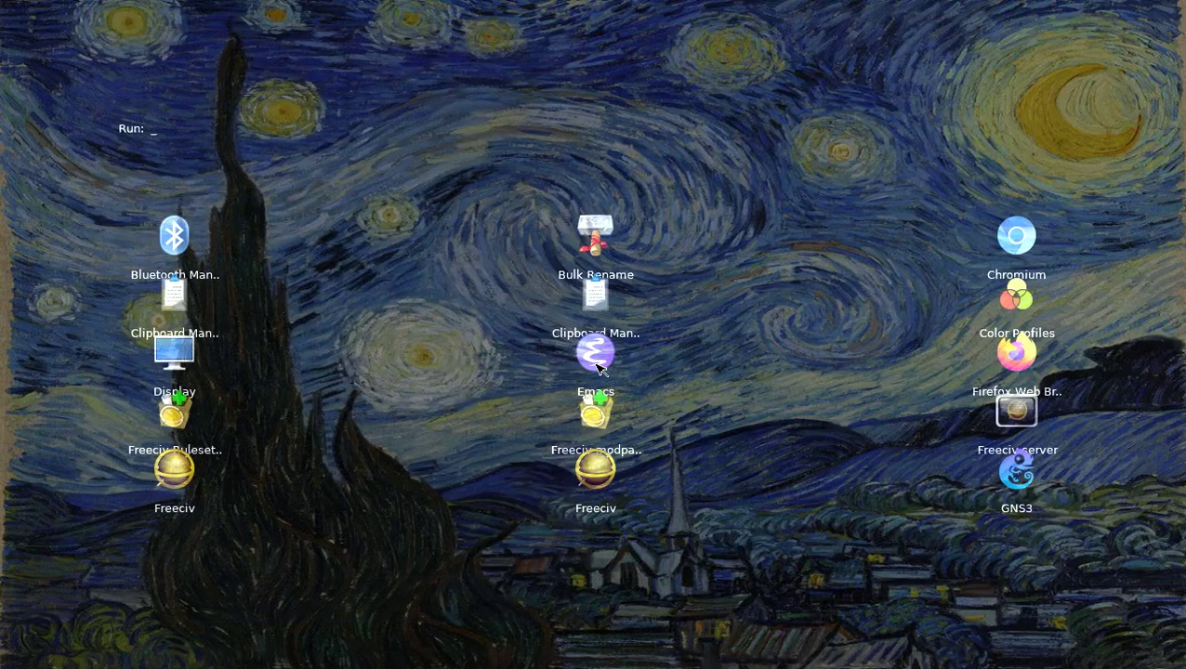
{"action": "key", "text": "Escape"}
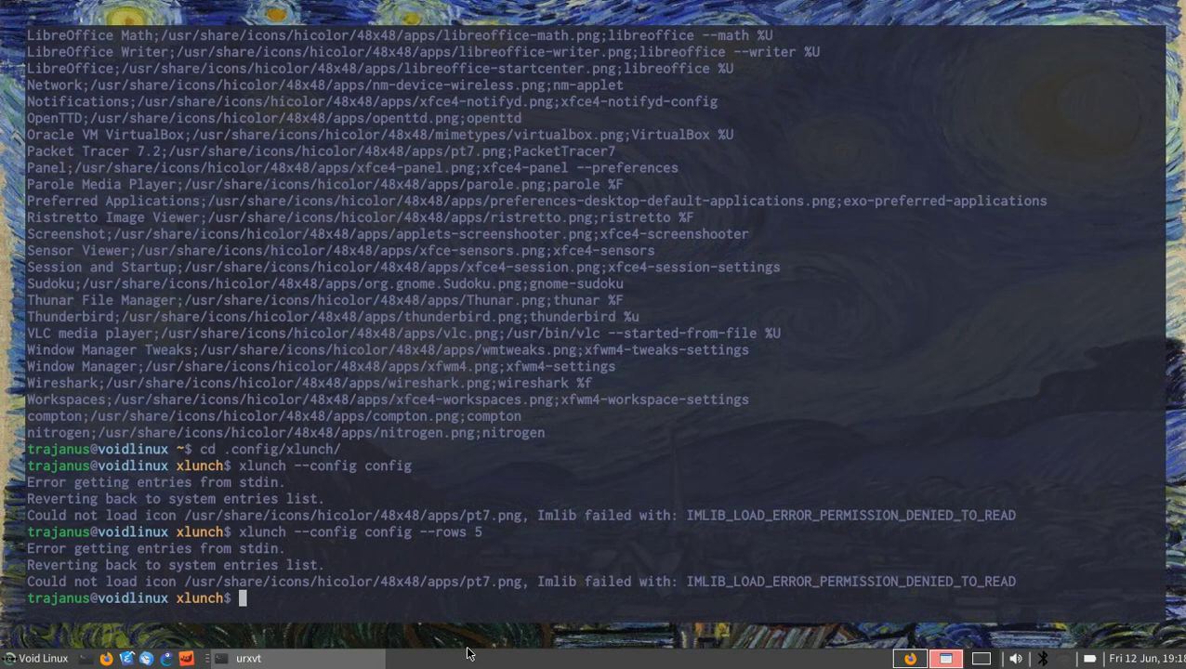
Rerun it with --columns 4 instead, close it, and start vim on the config file
{"action": "key", "text": "Up"}
{"action": "key", "text": "BackSpace"}
{"action": "key", "text": "BackSpace"}
{"action": "key", "text": "BackSpace"}
{"action": "key", "text": "BackSpace"}
{"action": "key", "text": "BackSpace"}
{"action": "key", "text": "BackSpace"}
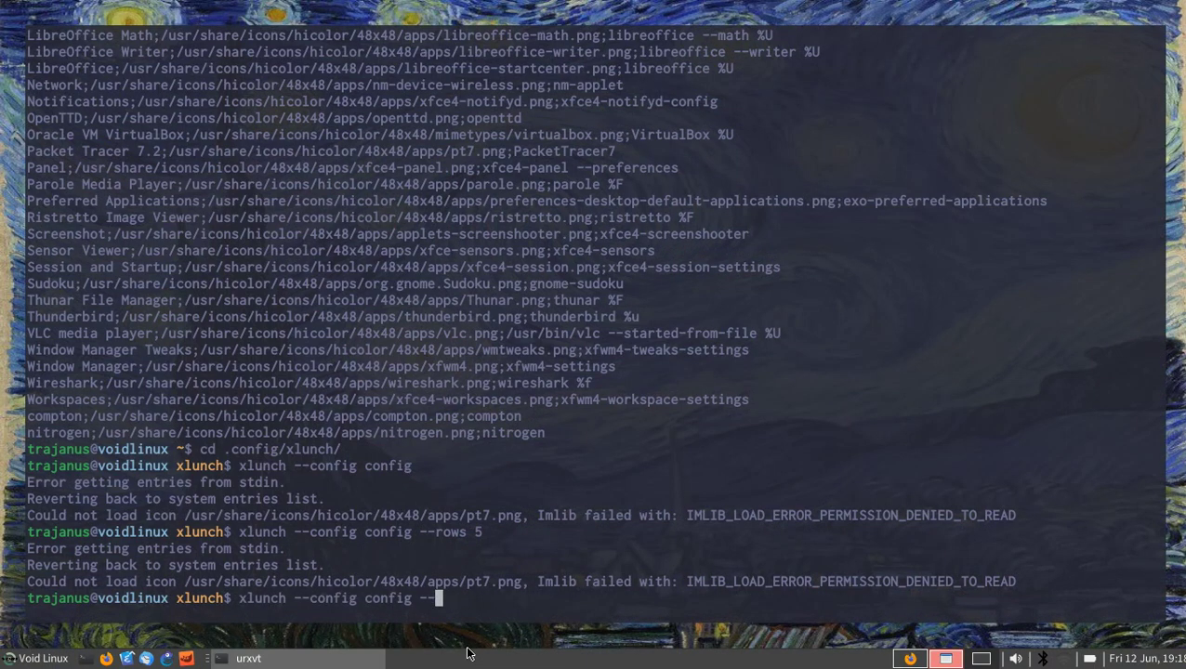
{"action": "type", "text": "columns 4"}
{"action": "key", "text": "Return"}
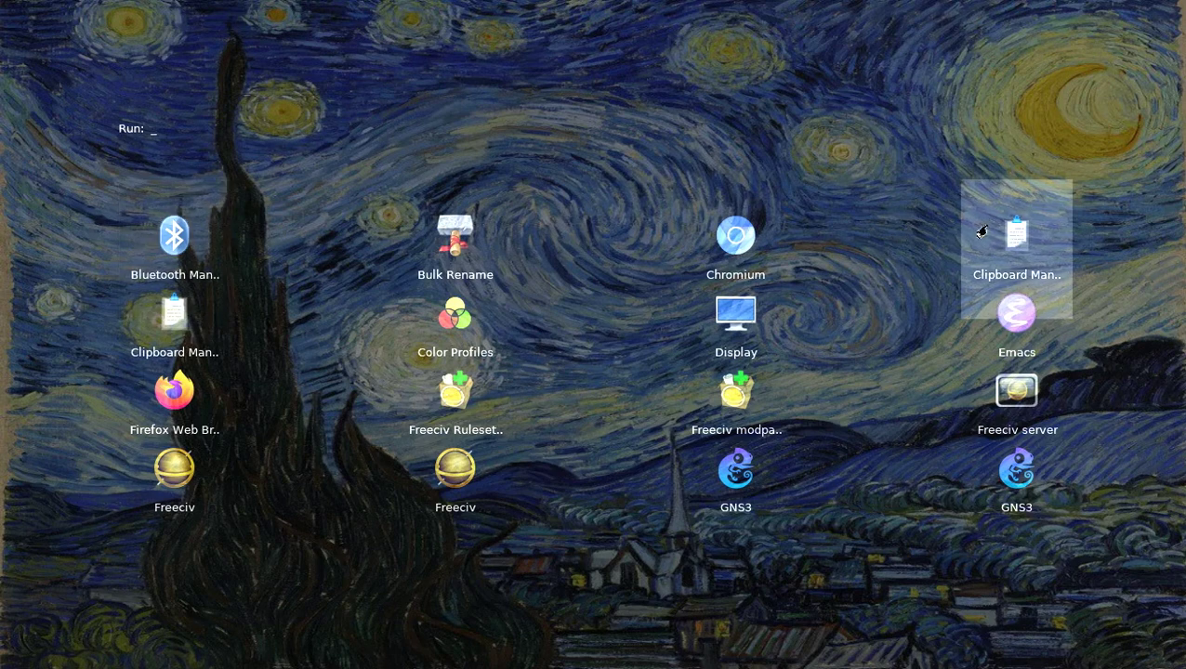
{"action": "key", "text": "Escape"}
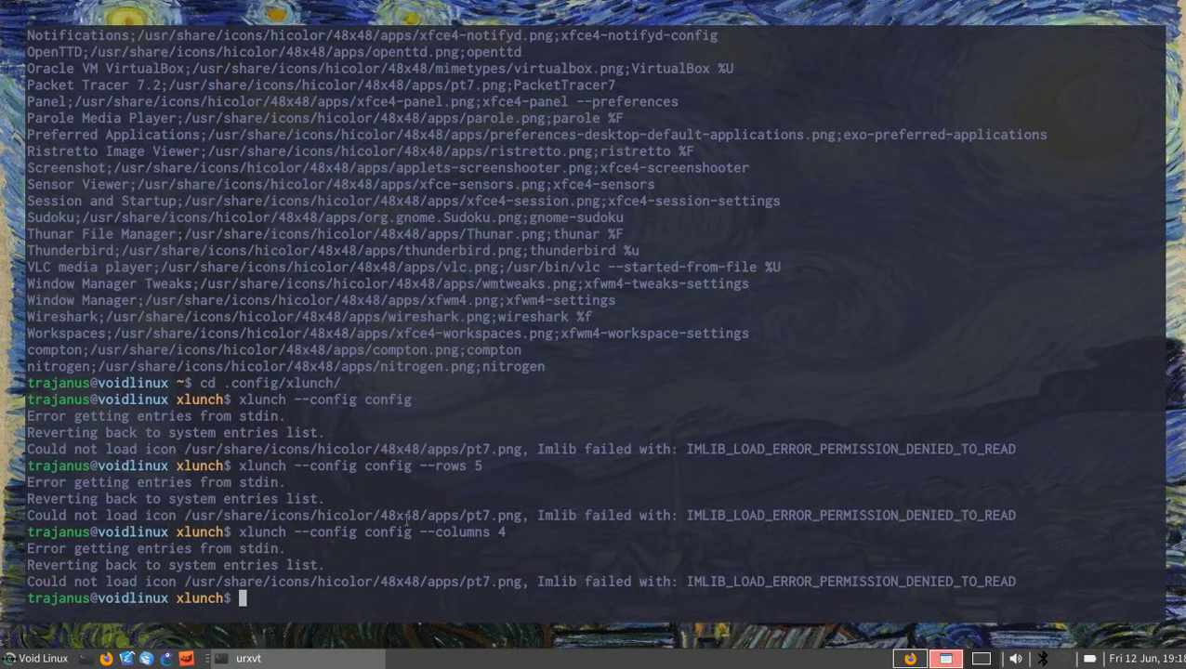
{"action": "type", "text": "vim config"}
{"action": "key", "text": "Return"}
{"action": "key", "text": "j"}
{"action": "key", "text": "j"}
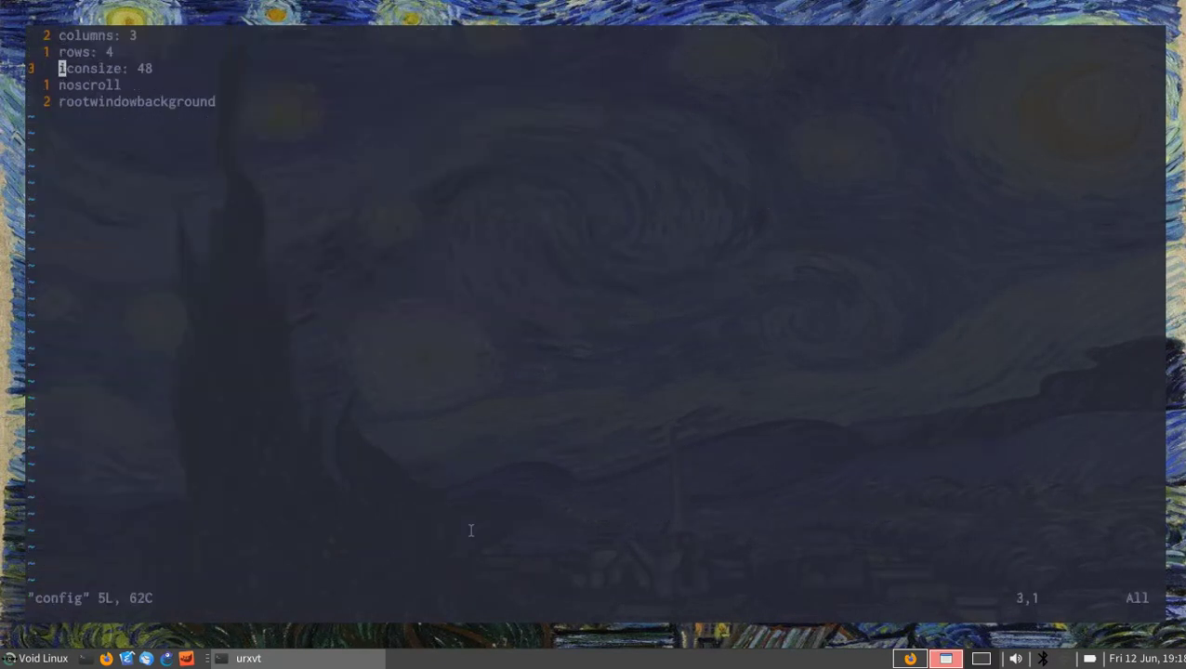
{"action": "key", "text": "k"}
{"action": "key", "text": "v"}
{"action": "key", "text": "e"}
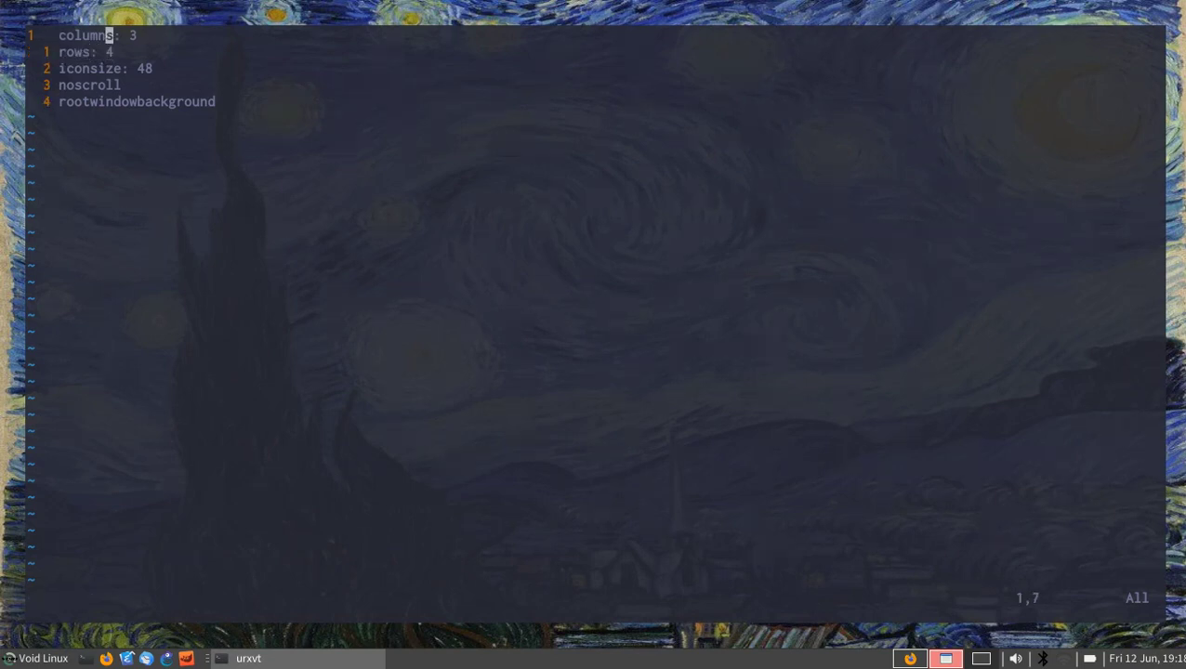
{"action": "key", "text": "v"}
{"action": "key", "text": "Escape"}
{"action": "key", "text": "h"}
{"action": "key", "text": "h"}
{"action": "key", "text": "h"}
{"action": "key", "text": "h"}
{"action": "key", "text": "h"}
{"action": "key", "text": "h"}
{"action": "key", "text": "v"}
{"action": "key", "text": "e"}
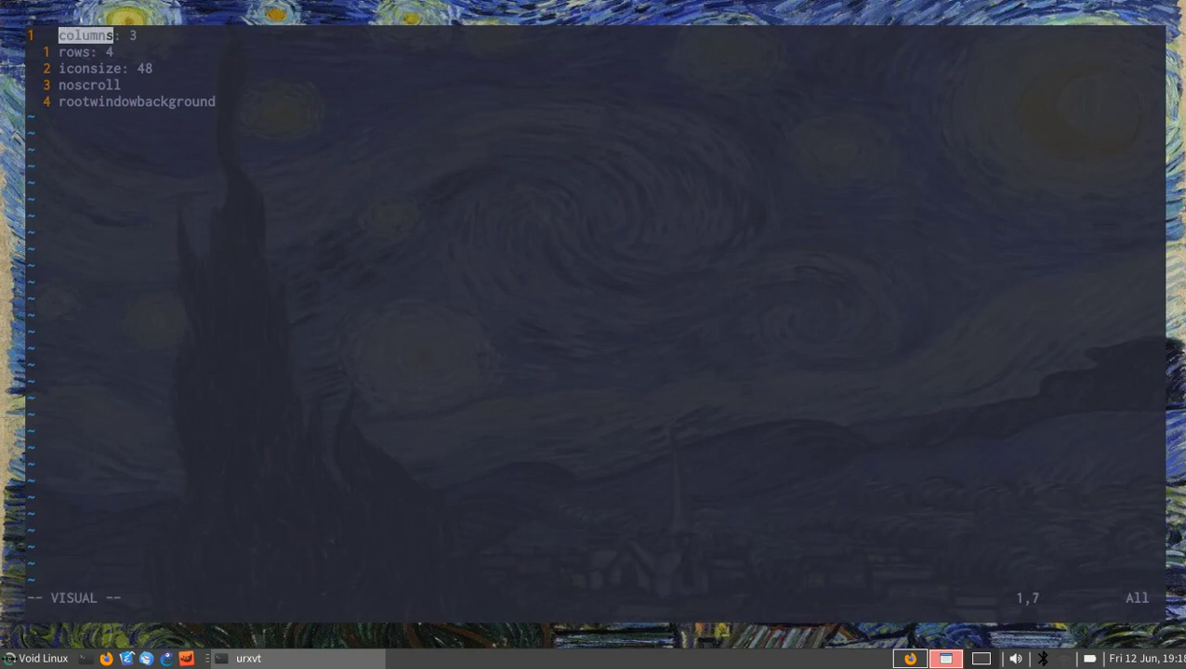
{"action": "key", "text": "l"}
{"action": "key", "text": "Escape"}
{"action": "key", "text": "l"}
{"action": "key", "text": "l"}
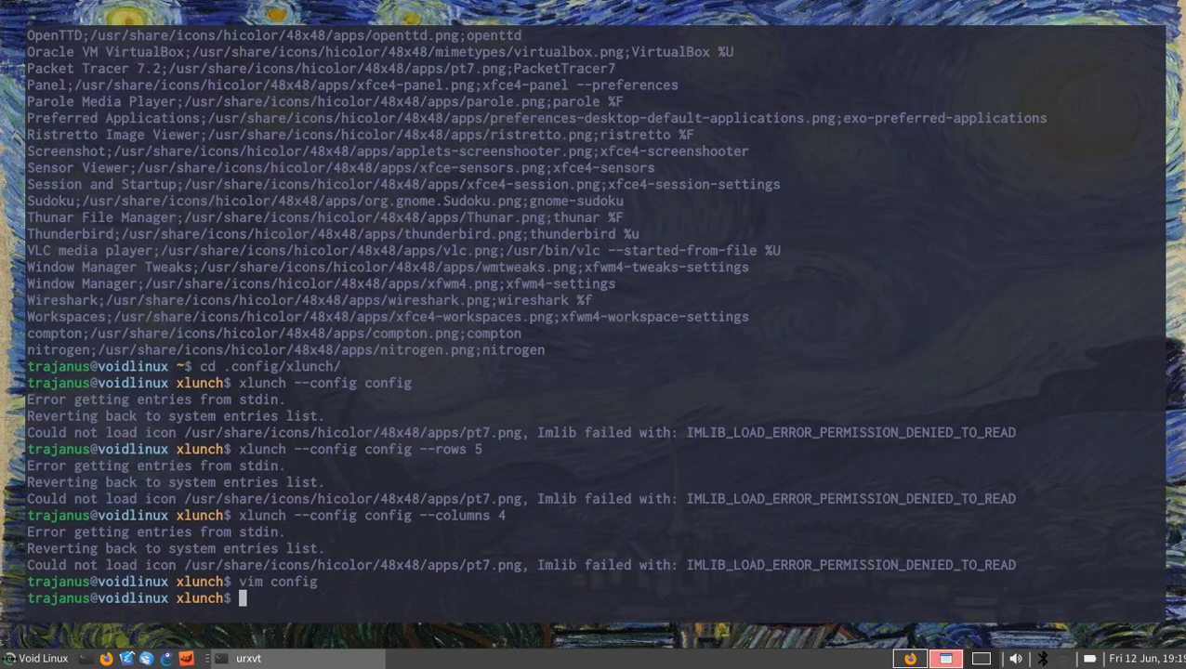
{"action": "key", "text": "Up"}
{"action": "key", "text": "Up"}
{"action": "key", "text": "Return"}
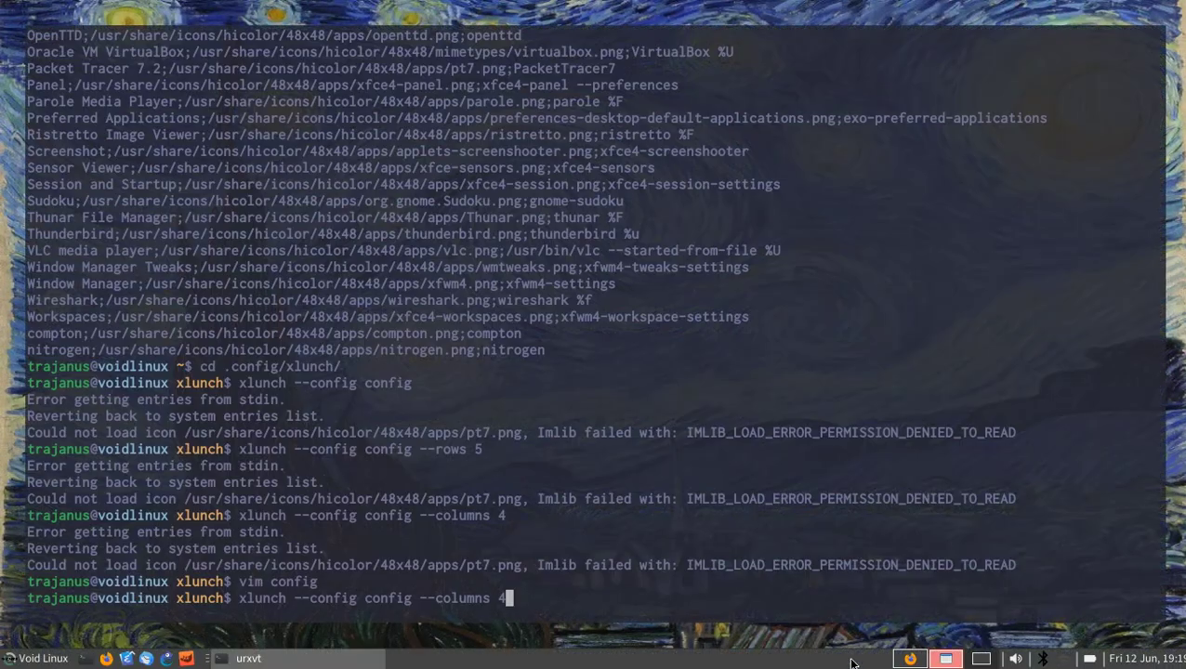
{"action": "left_click", "coordinate": [752, 507]}
{"action": "key", "text": "Up"}
{"action": "key", "text": "Down"}
{"action": "key", "text": "Down"}
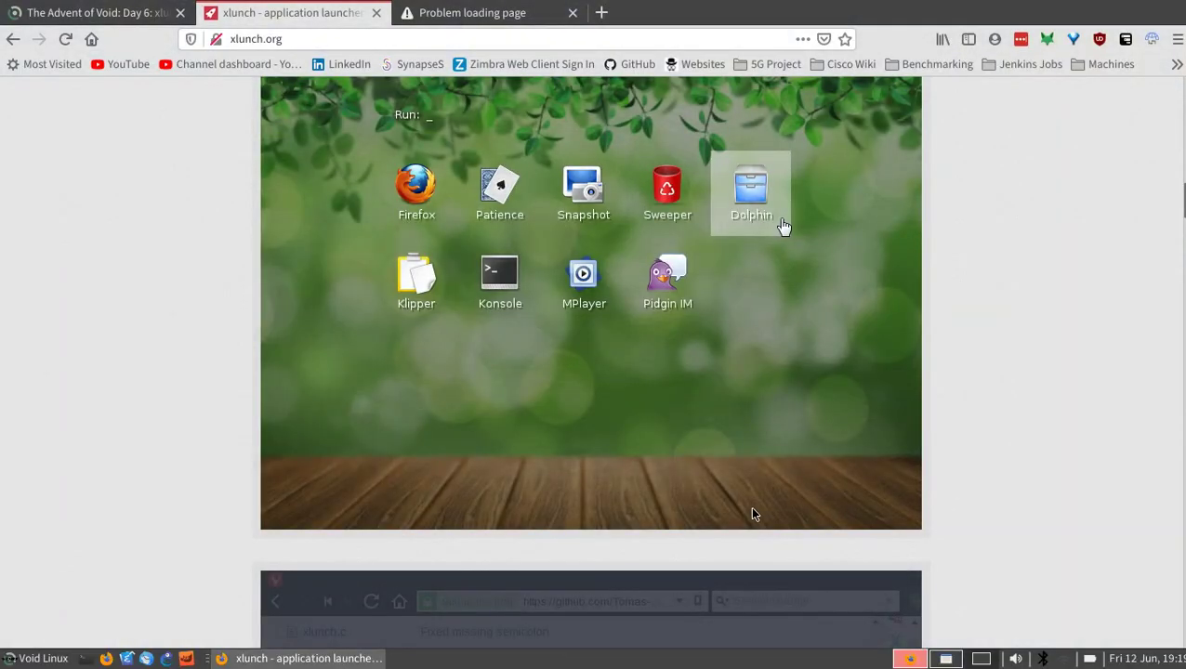
Scroll xlunch.org to the -d option and select the Desktop mode description
{"action": "scroll", "coordinate": [754, 512], "scroll_direction": "down", "scroll_amount": 3}
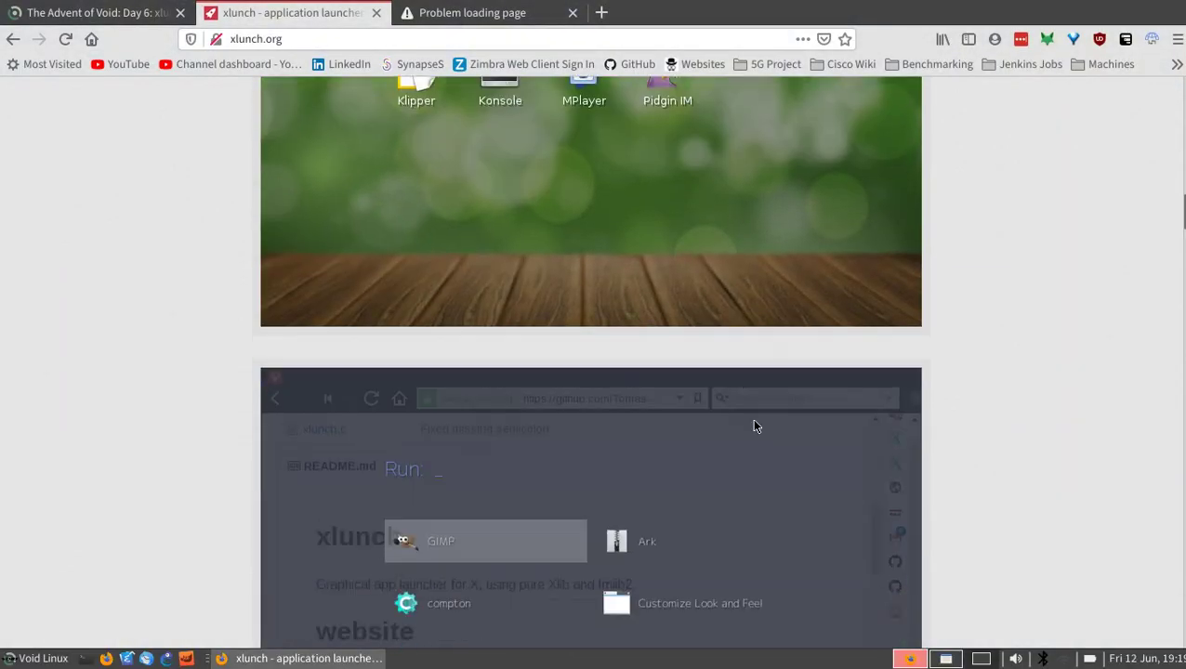
{"action": "scroll", "coordinate": [755, 426], "scroll_direction": "down", "scroll_amount": 15}
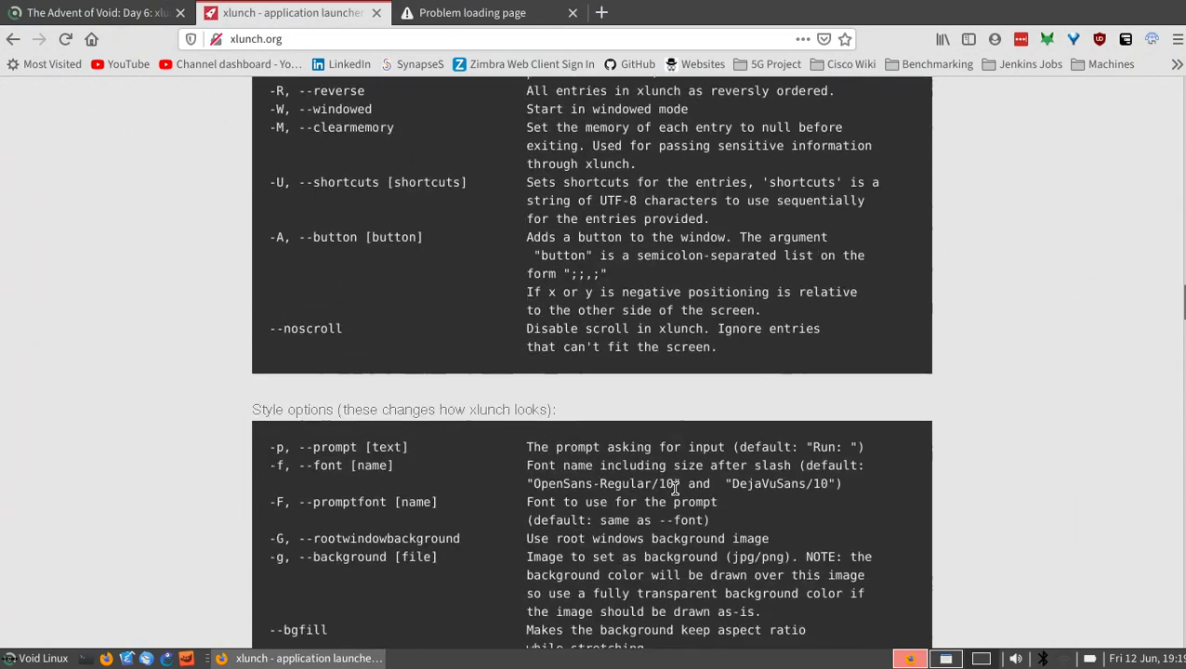
{"action": "scroll", "coordinate": [676, 490], "scroll_direction": "up", "scroll_amount": 15}
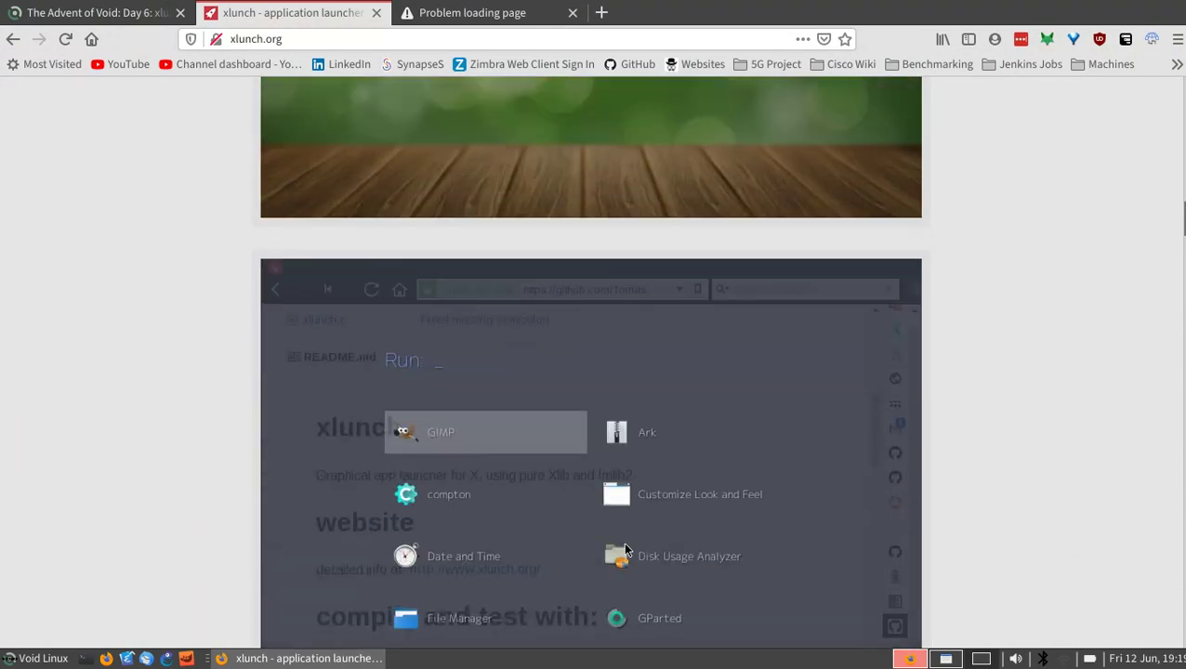
{"action": "scroll", "coordinate": [621, 548], "scroll_direction": "down", "scroll_amount": 5}
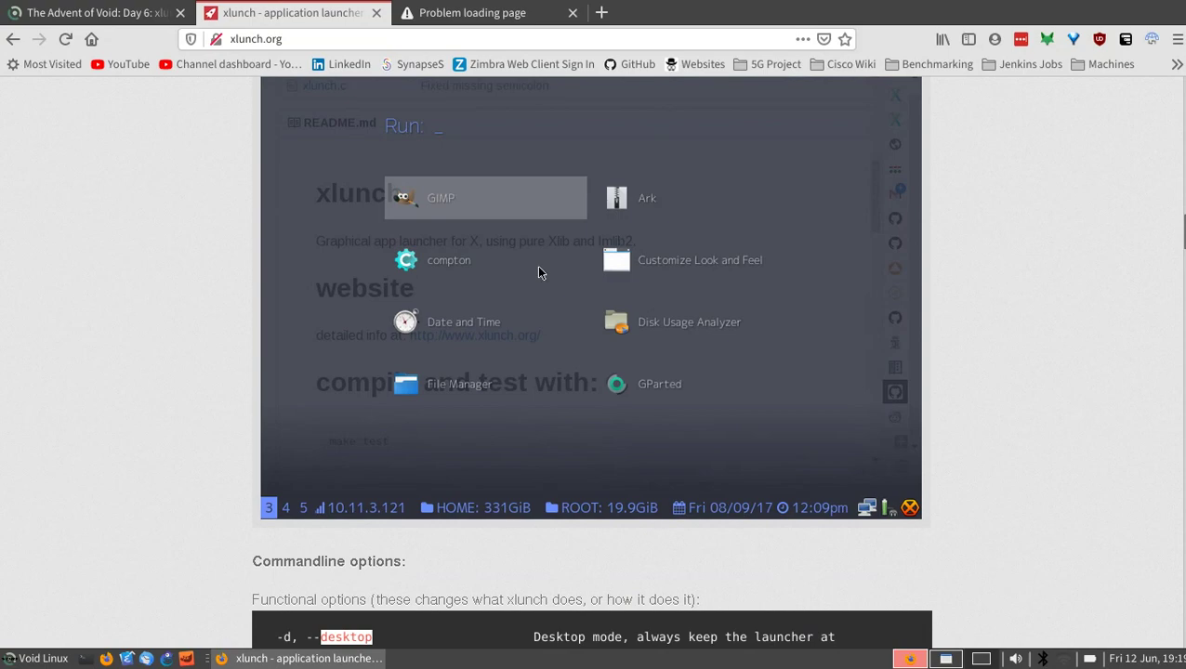
{"action": "scroll", "coordinate": [623, 307], "scroll_direction": "down", "scroll_amount": 10}
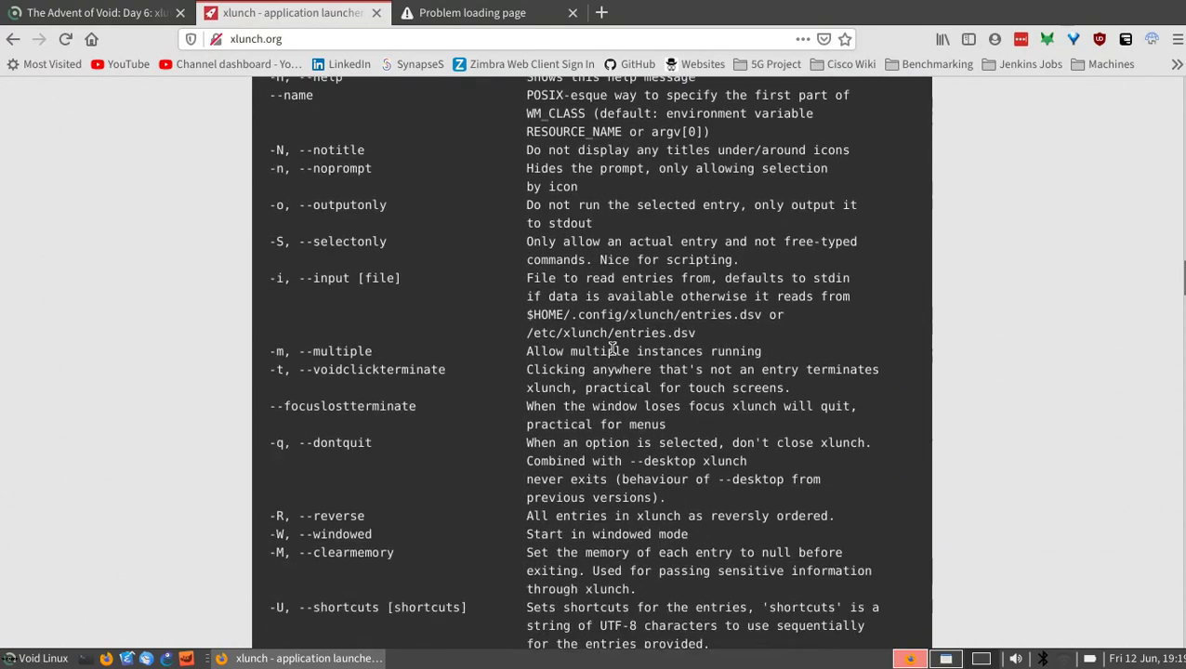
{"action": "scroll", "coordinate": [613, 350], "scroll_direction": "down", "scroll_amount": 6}
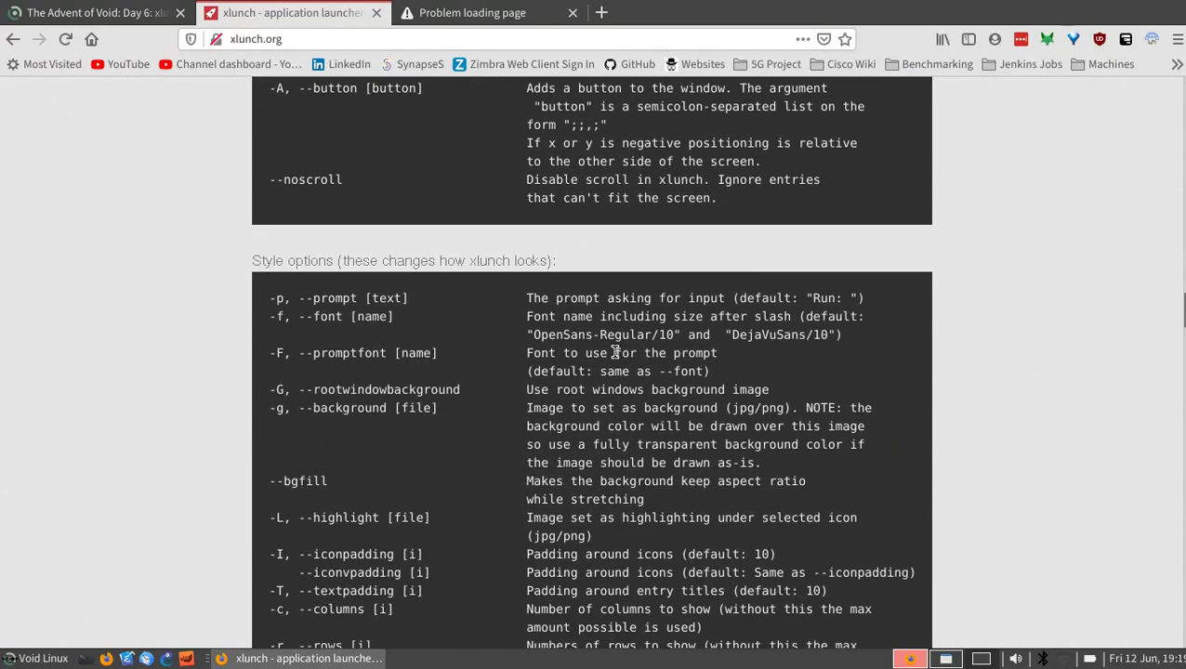
{"action": "key", "text": "slash"}
{"action": "type", "text": "d"}
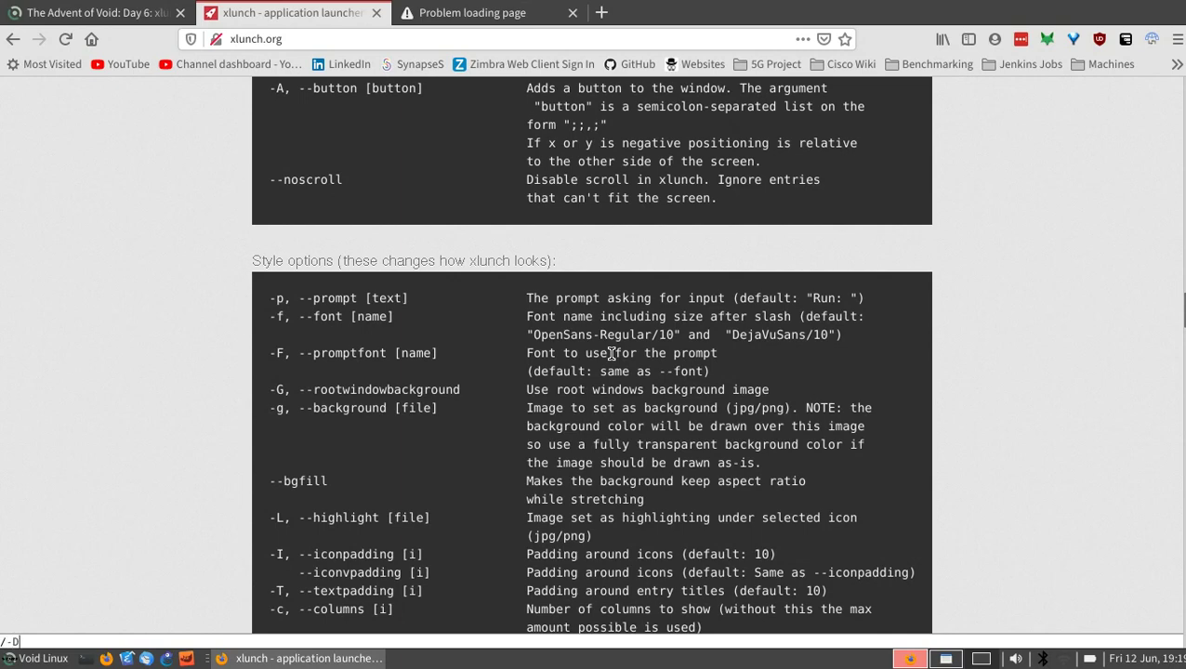
{"action": "key", "text": "Escape"}
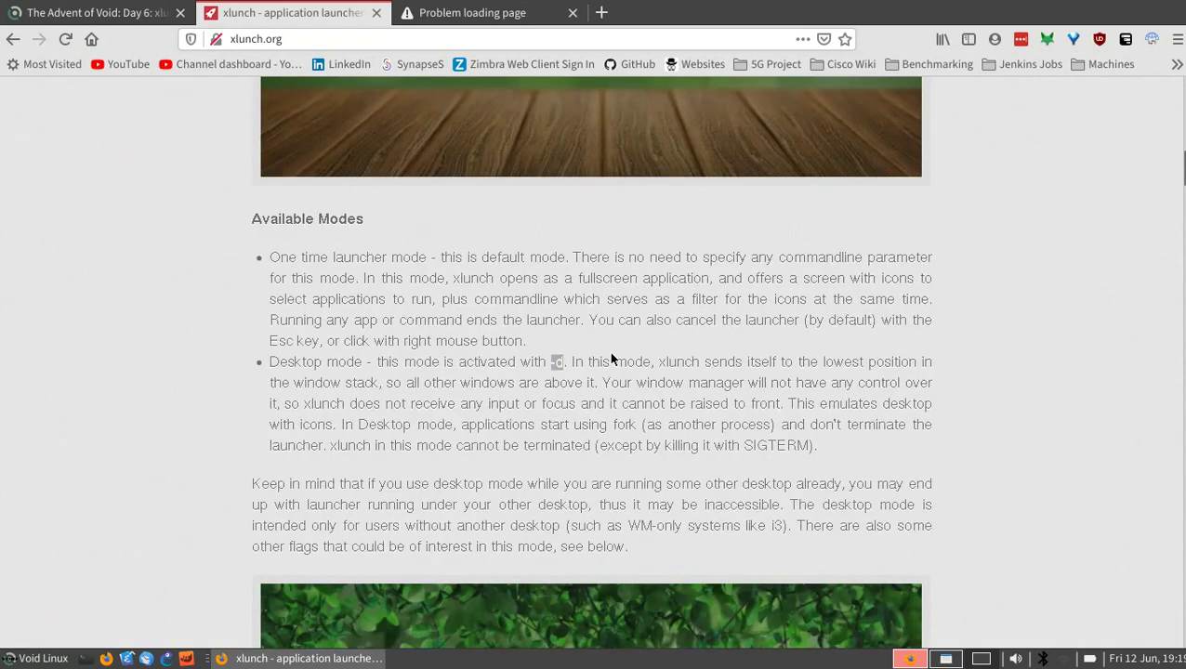
{"action": "left_click_drag", "start_coordinate": [378, 361], "coordinate": [630, 446]}
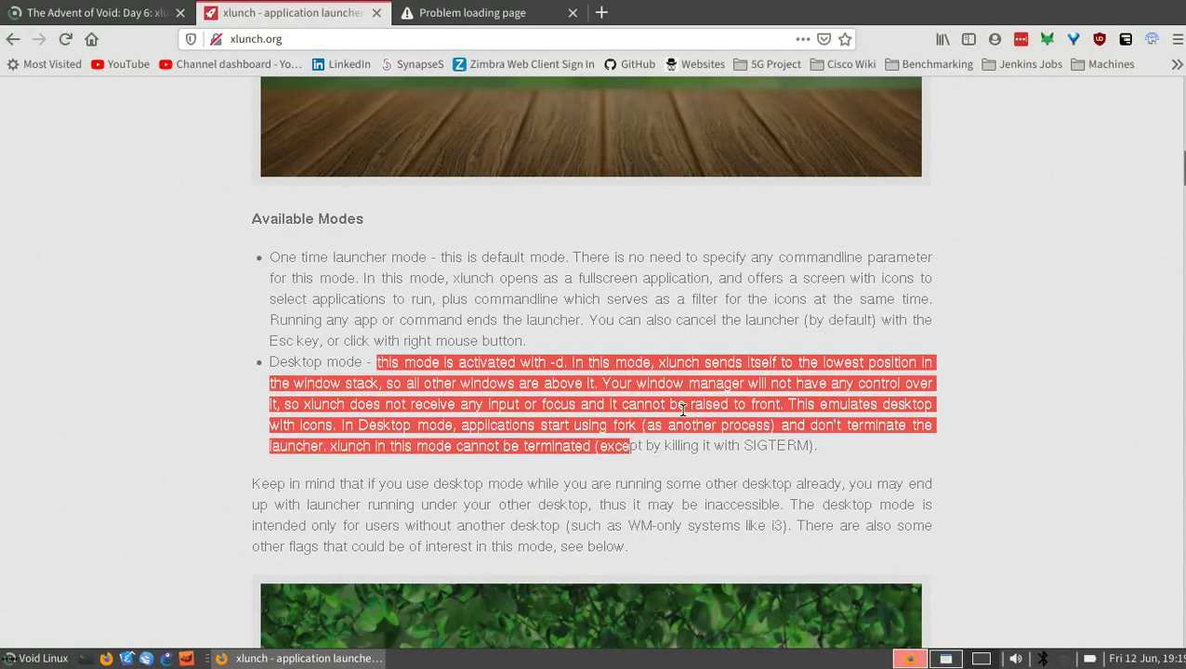
Reselect the Desktop mode description text, then move to an empty workspace
{"action": "key", "text": "ctrl+alt+Right"}
{"action": "key", "text": "ctrl+alt+Left"}
{"action": "left_click", "coordinate": [574, 453]}
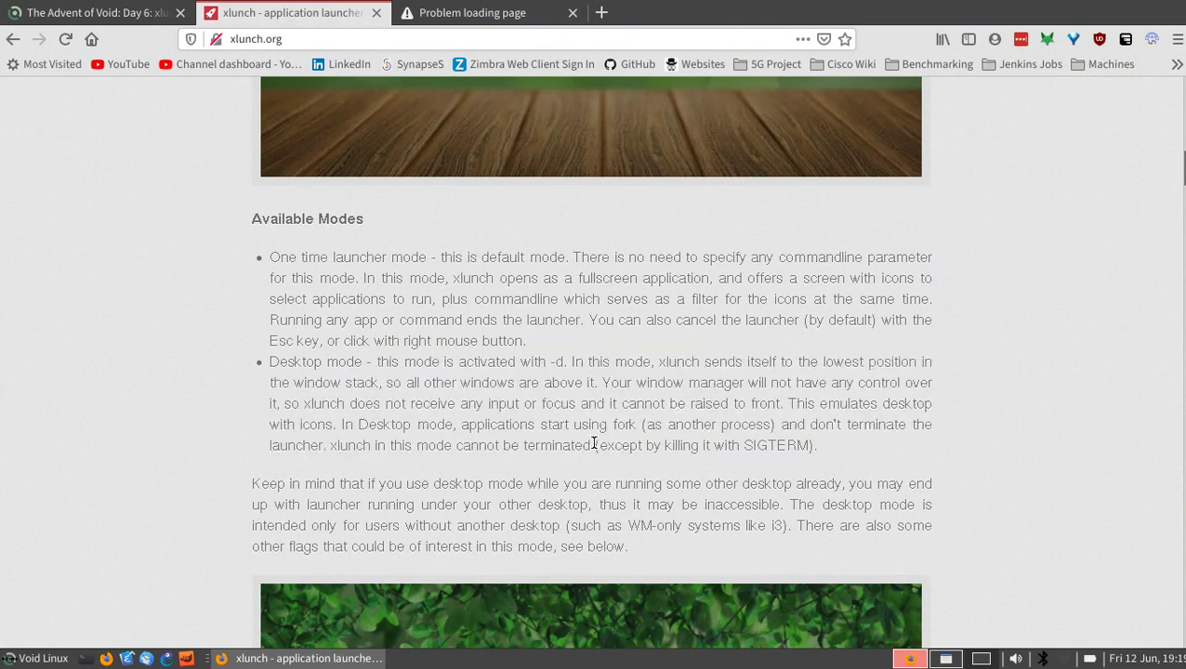
{"action": "left_click_drag", "start_coordinate": [595, 444], "coordinate": [376, 356]}
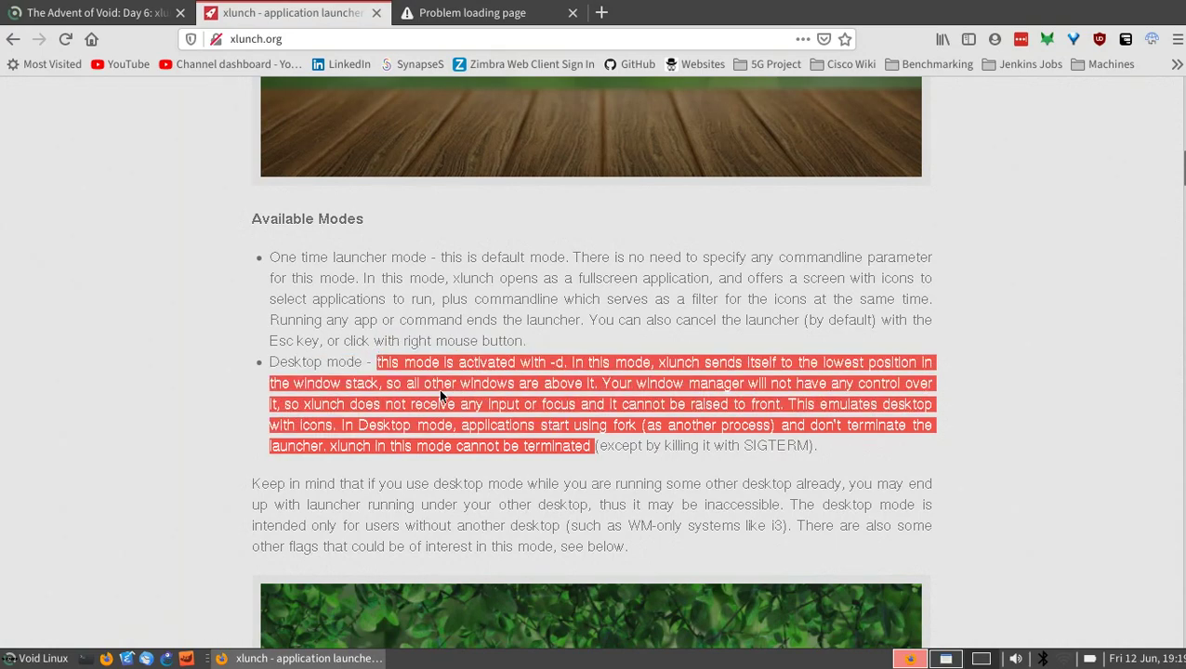
{"action": "key", "text": "ctrl+alt+Right"}
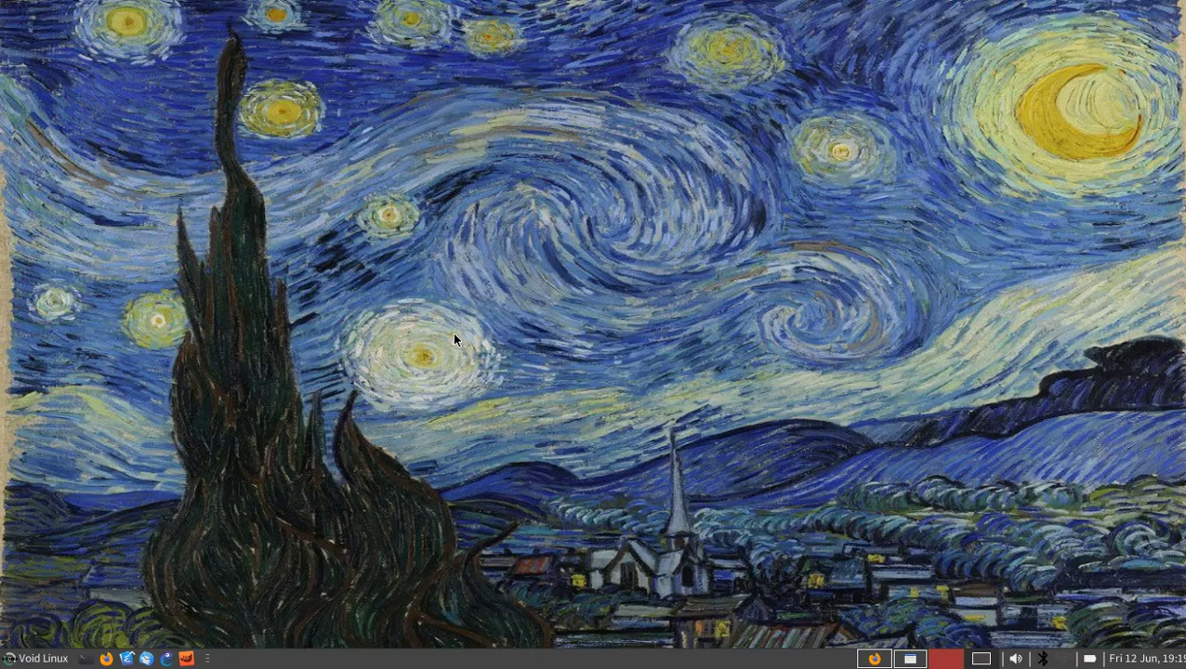
In a new terminal, run xlunch -d and interrupt it with Ctrl+C
{"action": "key", "text": "ctrl+alt+t"}
{"action": "type", "text": "xl"}
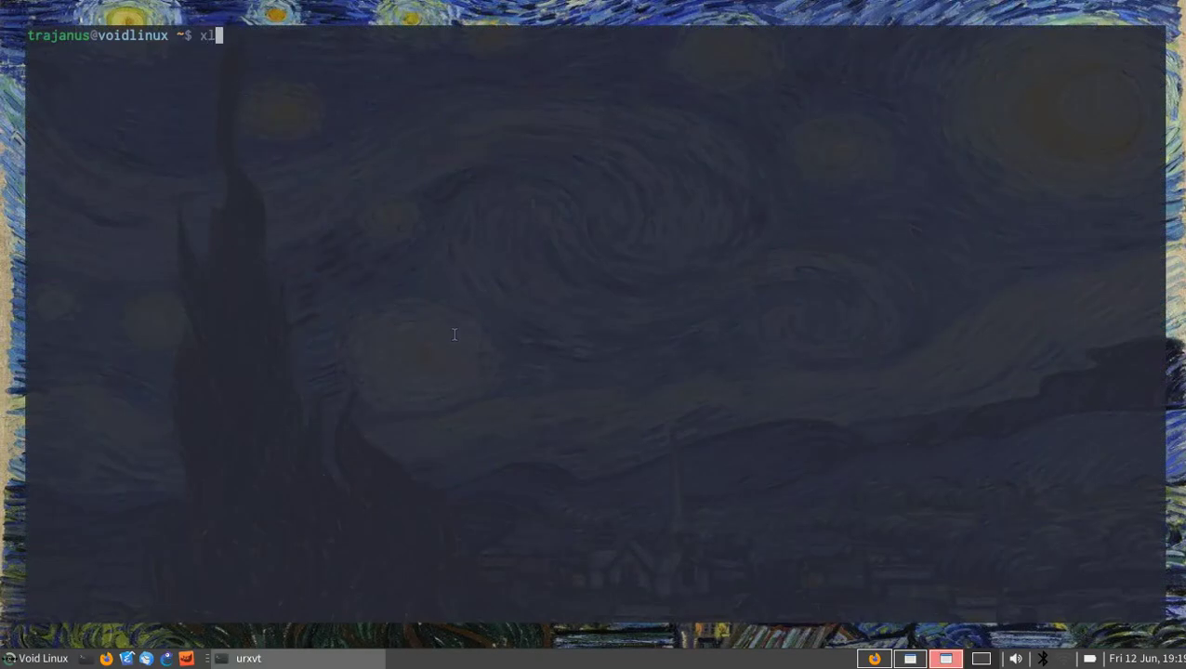
{"action": "type", "text": "unch -d"}
{"action": "key", "text": "Return"}
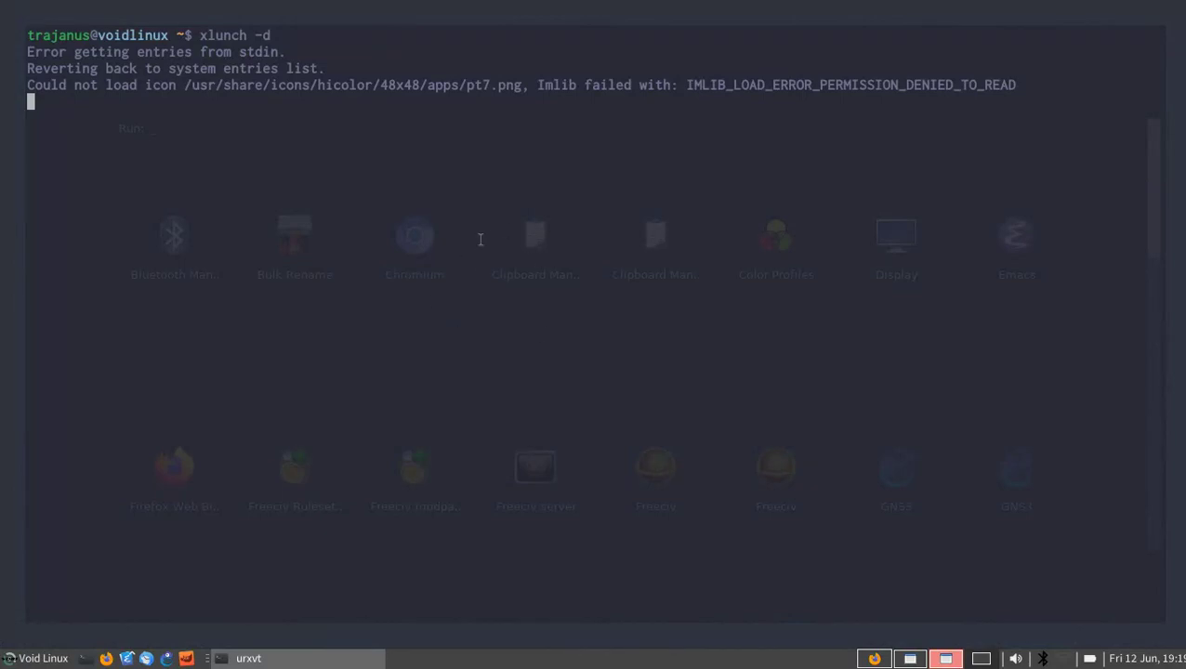
{"action": "key", "text": "ctrl+c"}
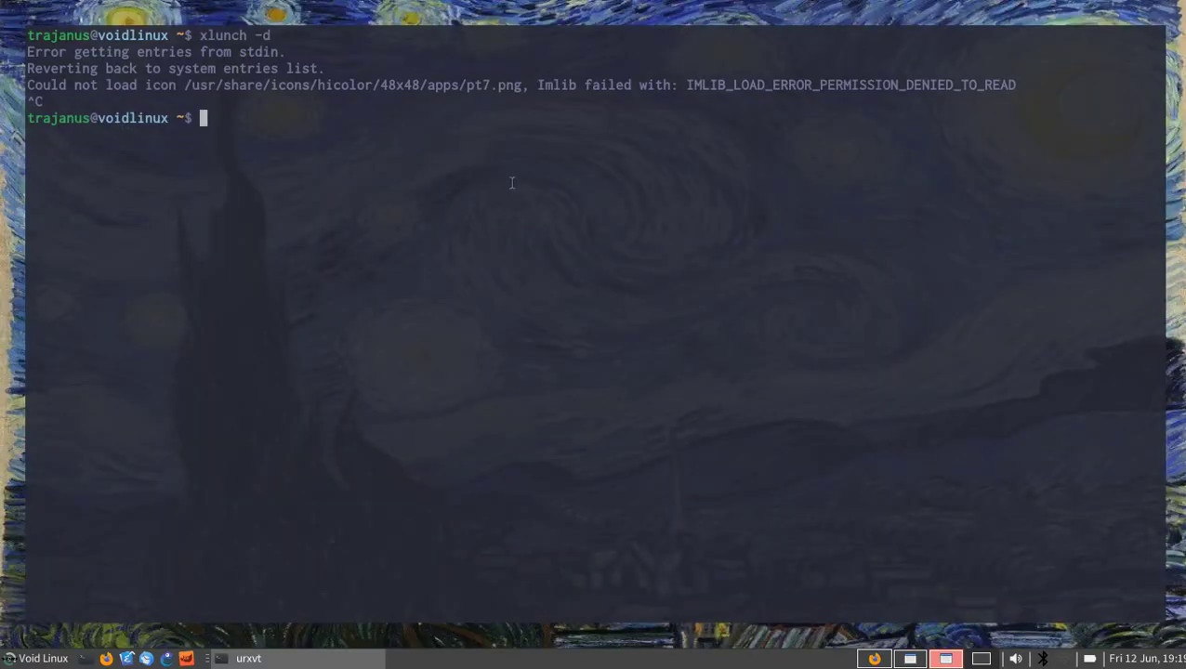
Rerun xlunch -d from history, interrupt it again, and return to the xlunch.org page
{"action": "key", "text": "Up"}
{"action": "key", "text": "Return"}
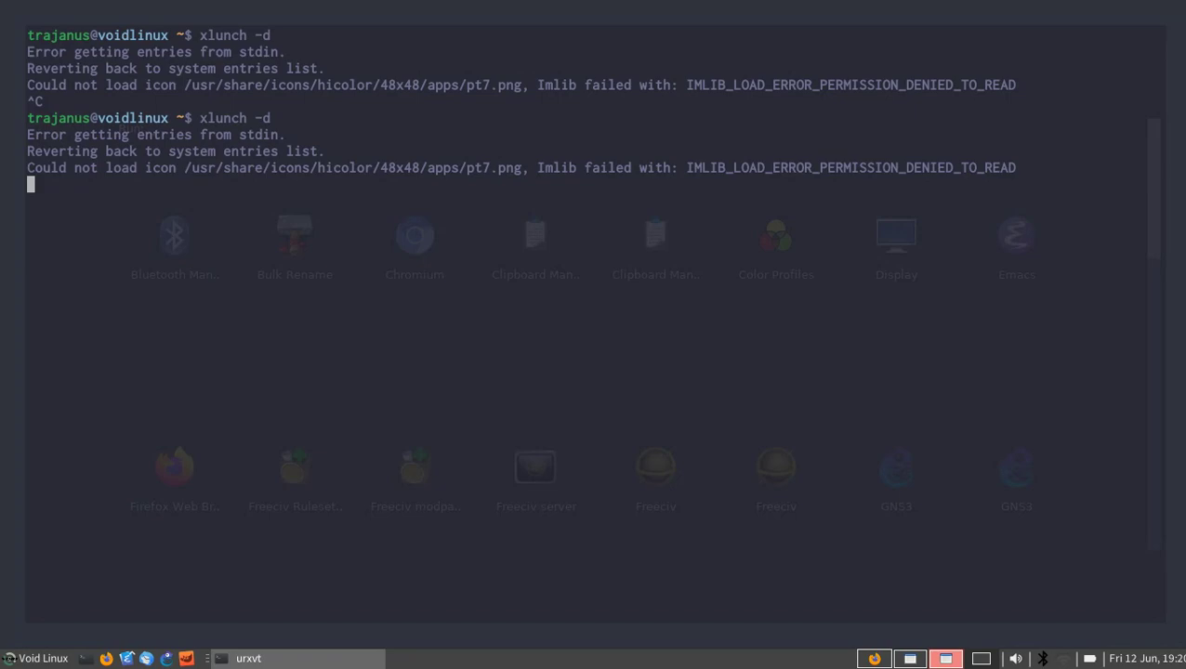
{"action": "key", "text": "ctrl+c"}
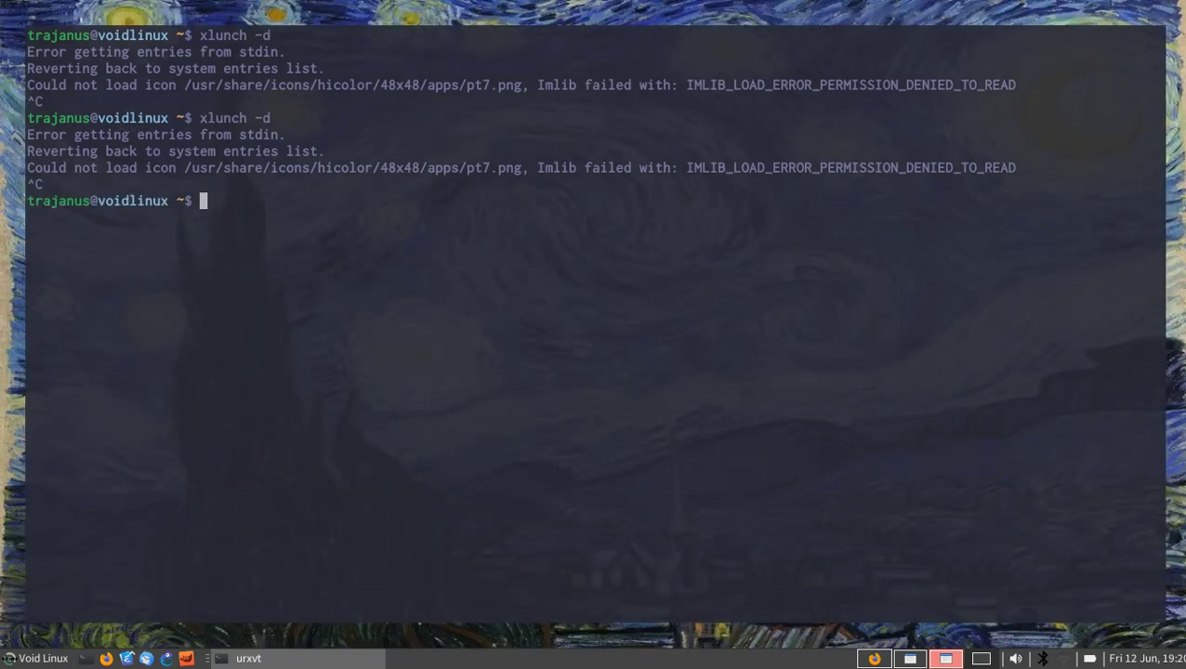
{"action": "key", "text": "super+1"}
Scroll xlunch.org to the config-file example, highlighting the iconsize: 64 line and reading its entries section
{"action": "scroll", "coordinate": [686, 375], "scroll_direction": "down", "scroll_amount": 10}
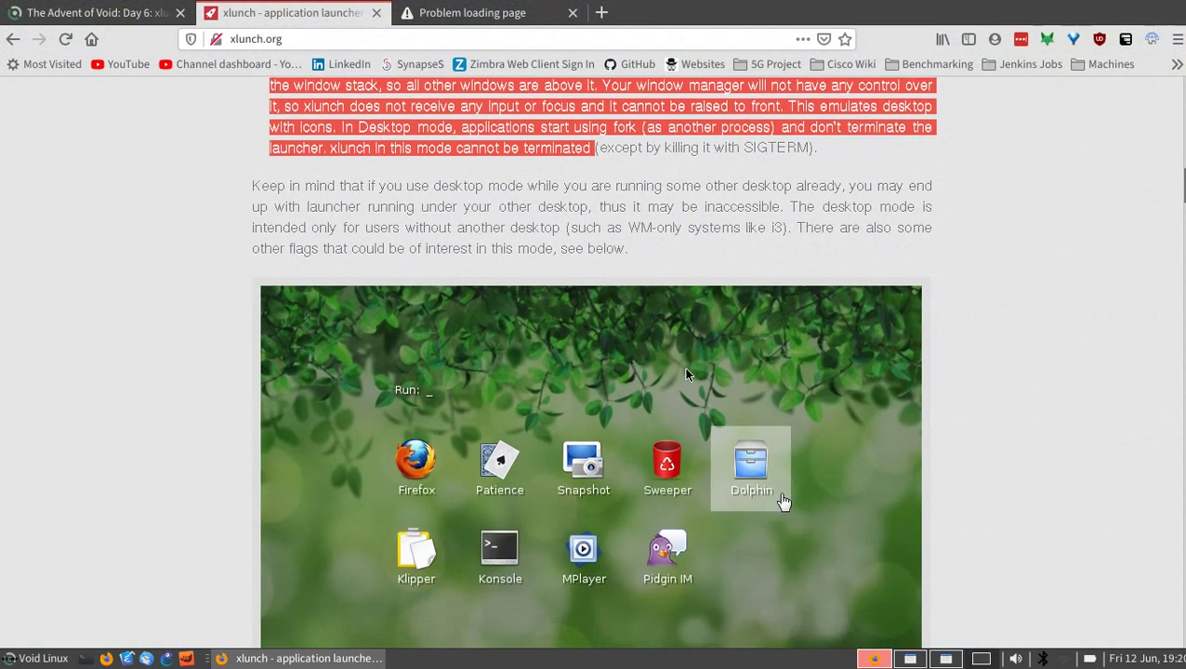
{"action": "scroll", "coordinate": [686, 375], "scroll_direction": "down", "scroll_amount": 15}
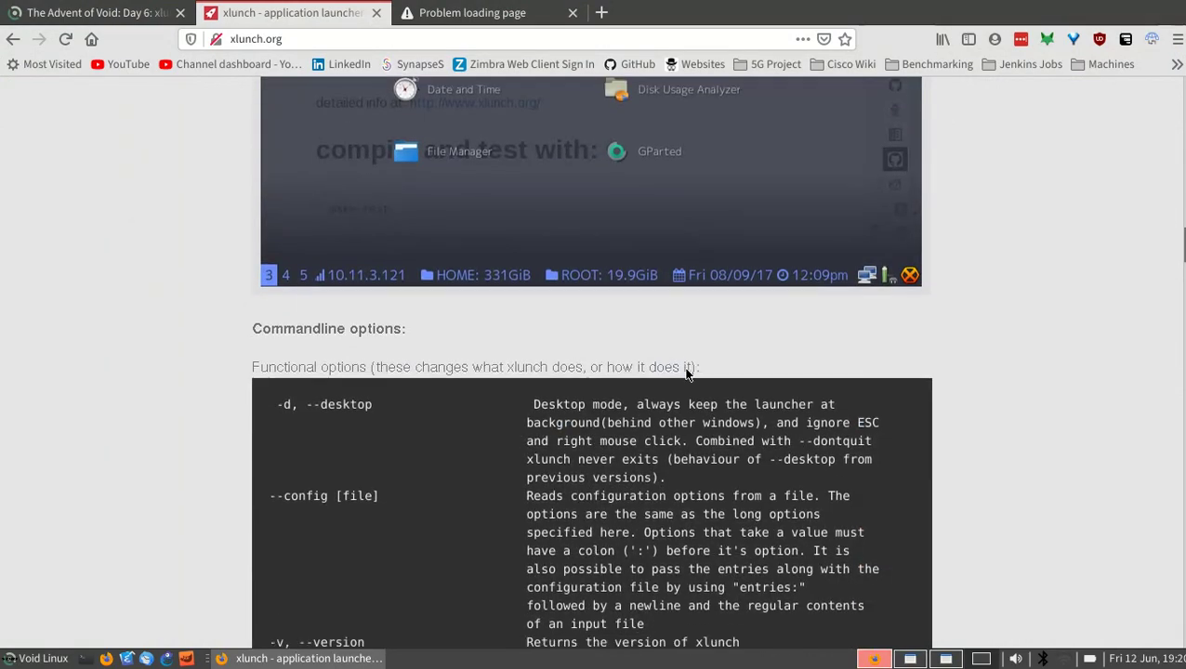
{"action": "scroll", "coordinate": [686, 370], "scroll_direction": "down", "scroll_amount": 15}
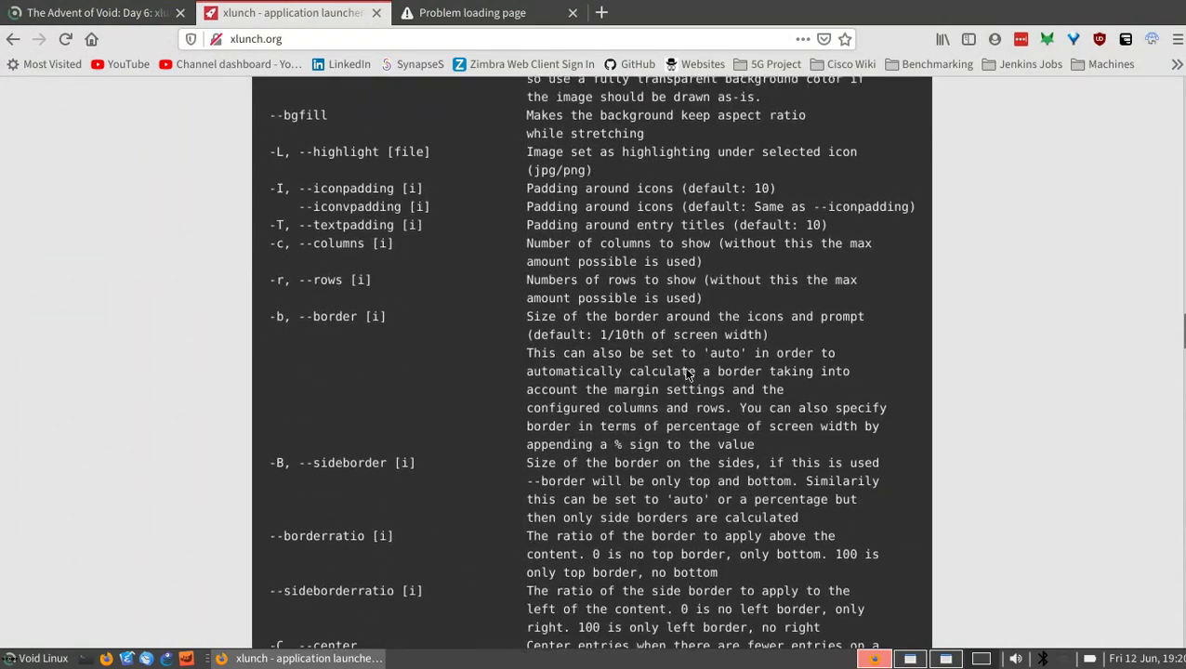
{"action": "scroll", "coordinate": [686, 370], "scroll_direction": "down", "scroll_amount": 10}
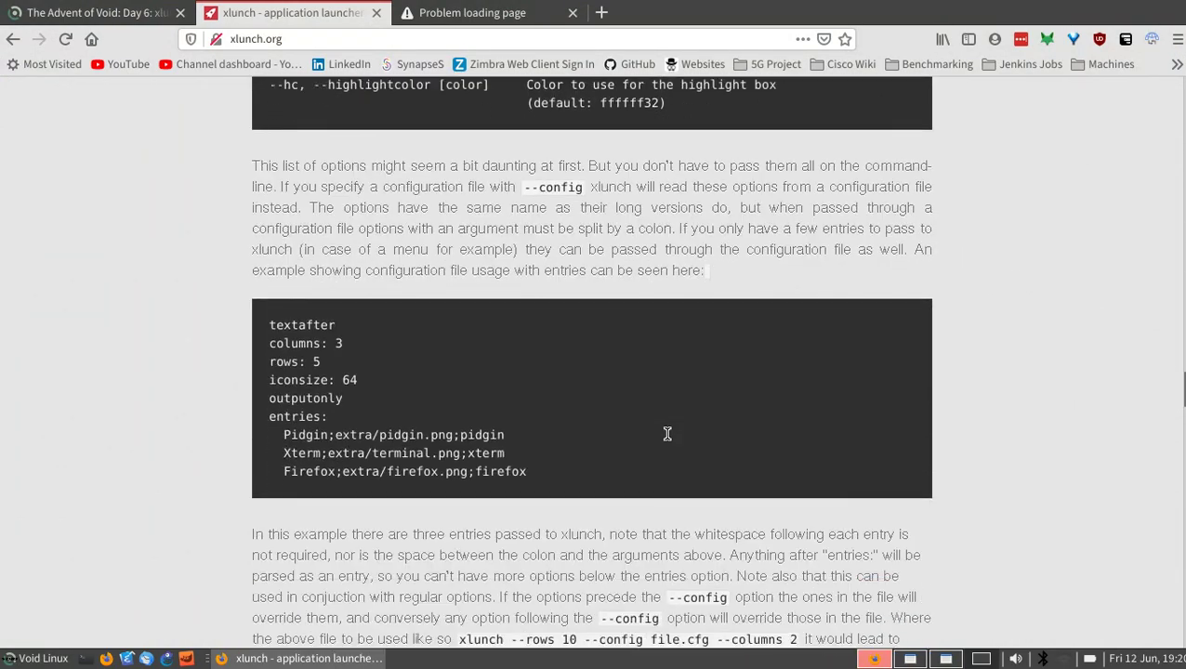
{"action": "scroll", "coordinate": [577, 455], "scroll_direction": "up", "scroll_amount": 3}
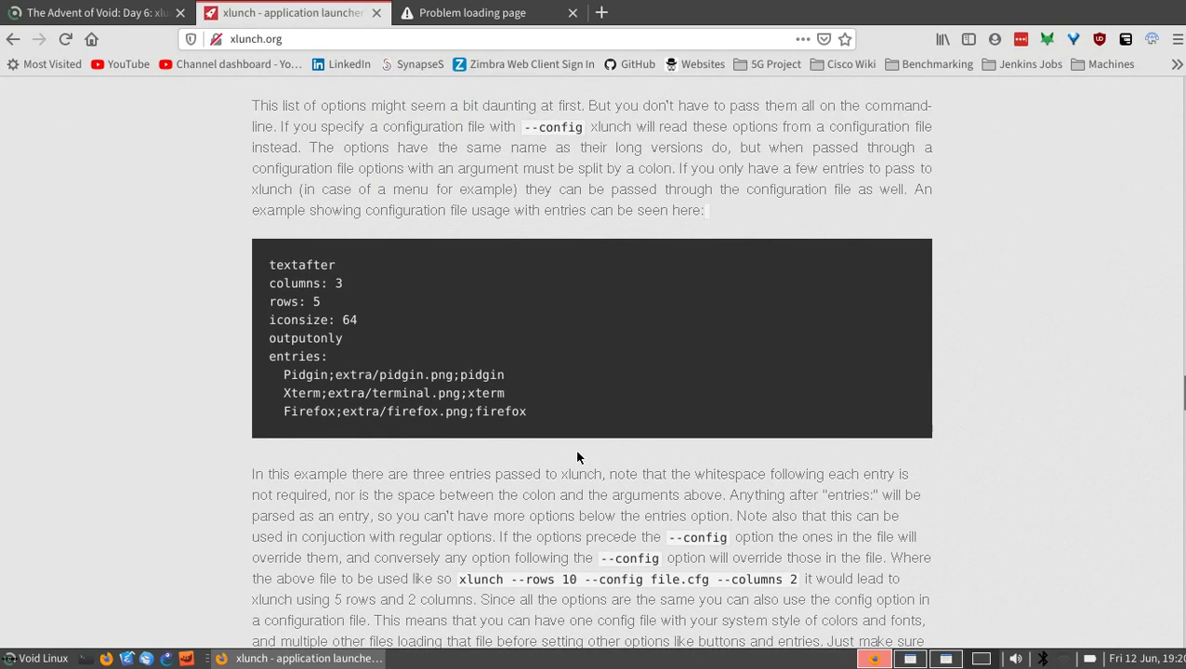
{"action": "triple_click", "coordinate": [301, 323]}
{"action": "scroll", "coordinate": [412, 332], "scroll_direction": "down", "scroll_amount": 15}
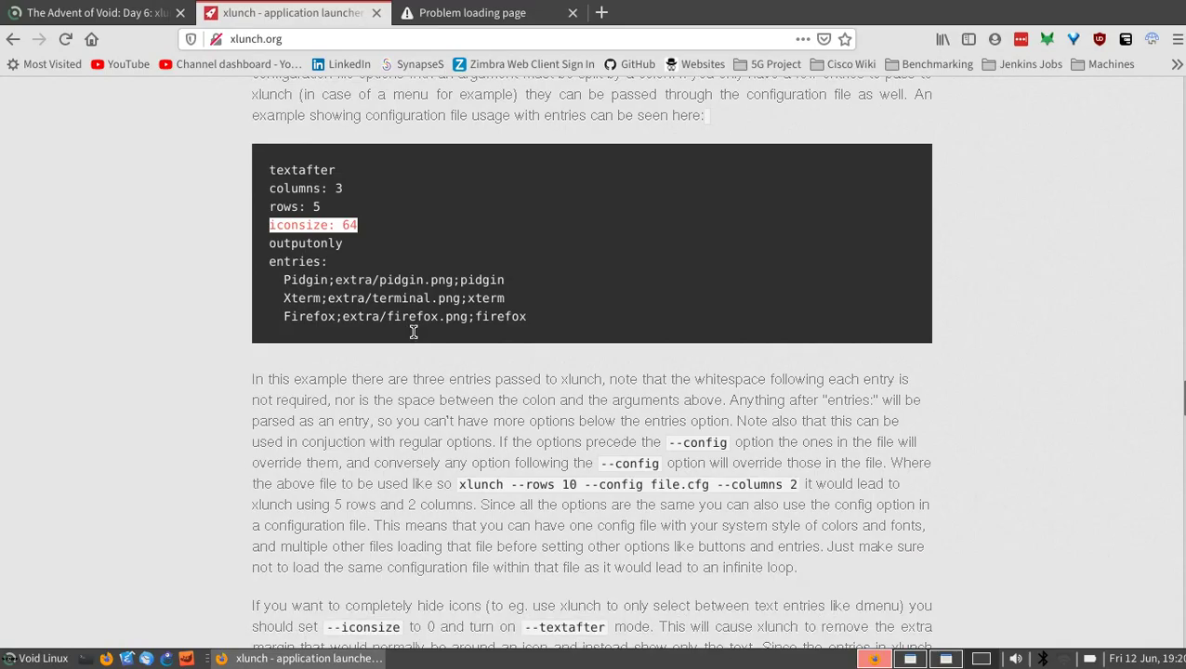
{"action": "scroll", "coordinate": [411, 329], "scroll_direction": "down", "scroll_amount": 18}
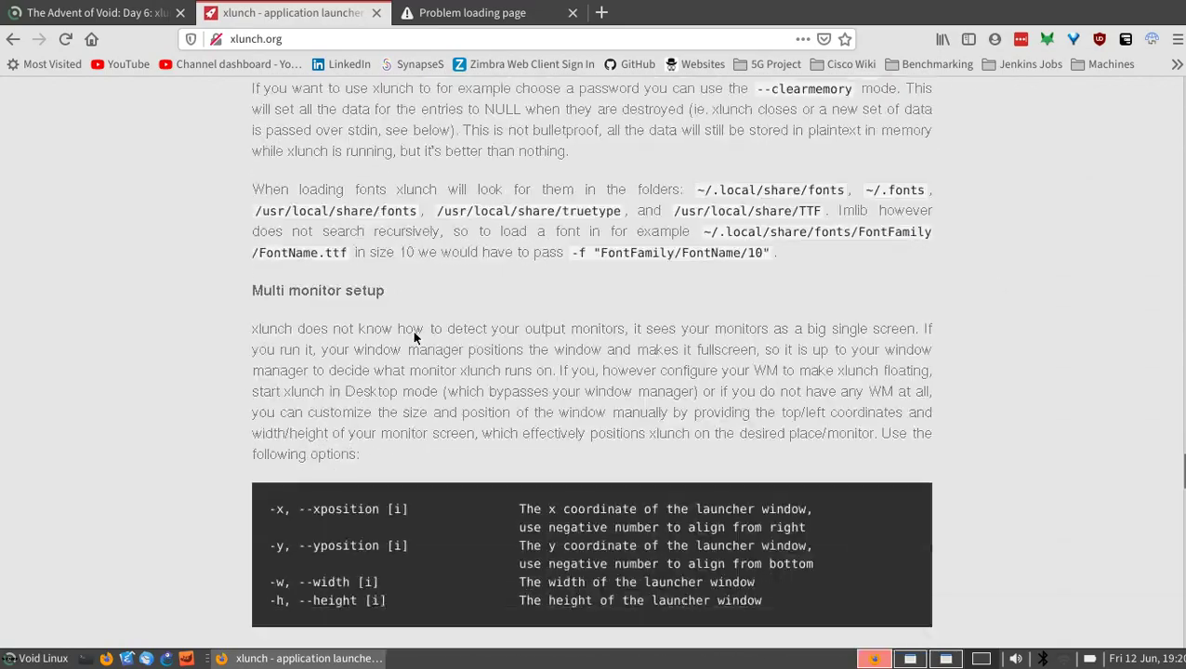
{"action": "scroll", "coordinate": [471, 311], "scroll_direction": "down", "scroll_amount": 15}
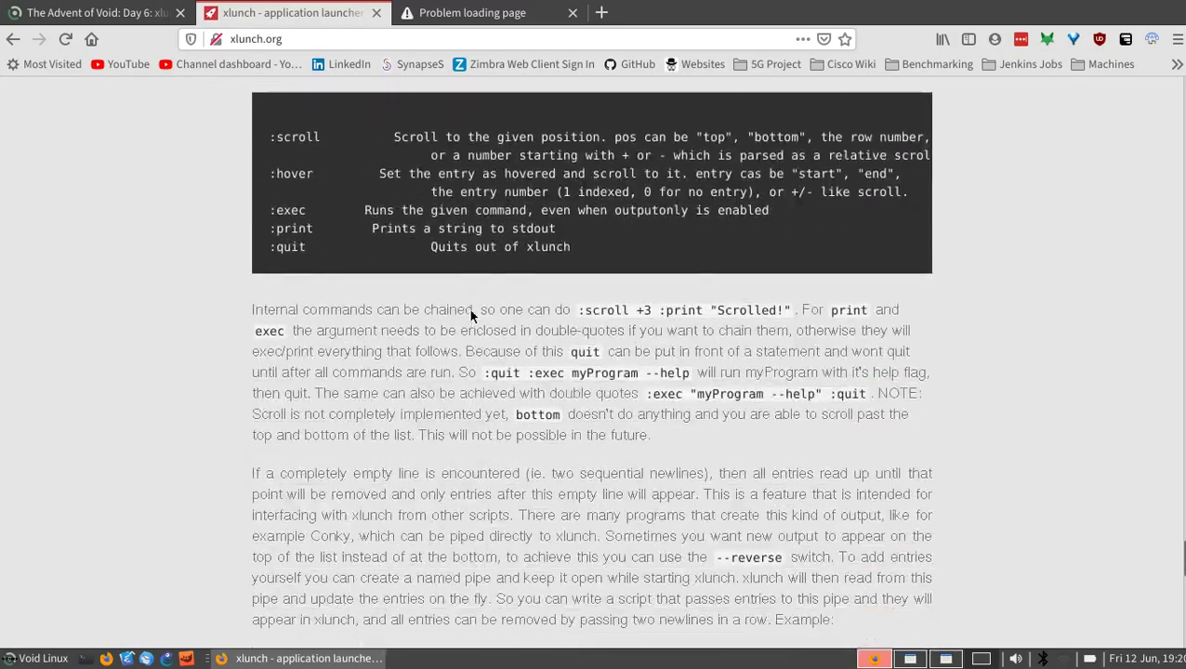
{"action": "scroll", "coordinate": [471, 316], "scroll_direction": "down", "scroll_amount": 8}
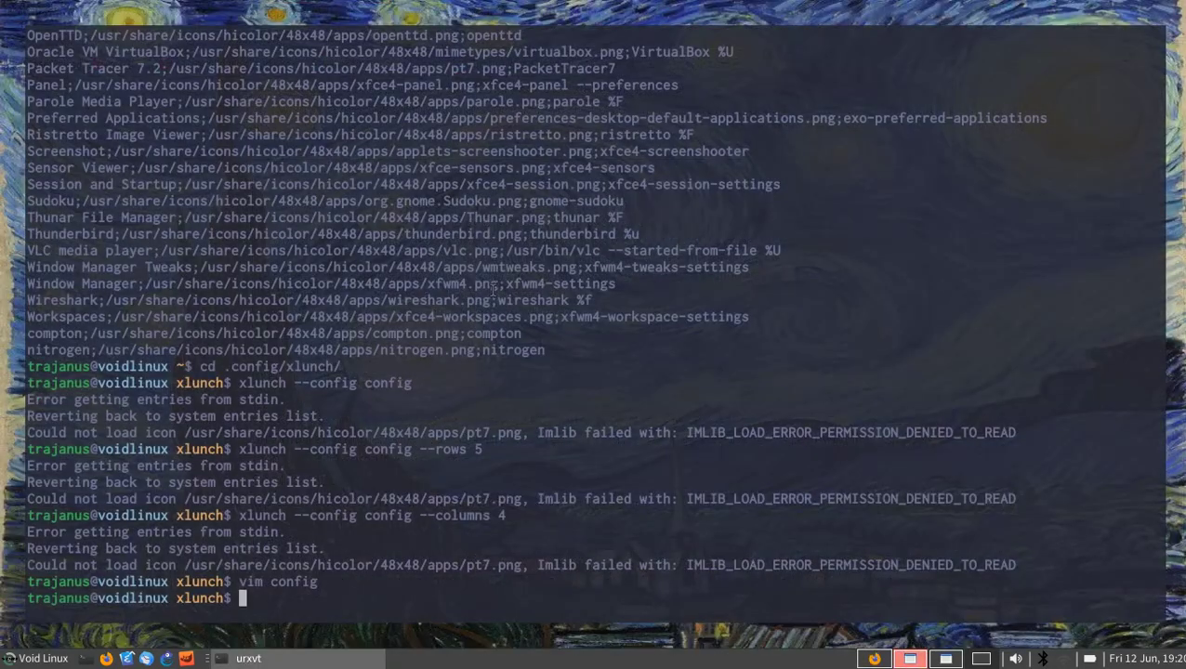
Open the xlunch config file in vim
{"action": "key", "text": "Up"}
{"action": "key", "text": "Up"}
{"action": "key", "text": "Up"}
{"action": "key", "text": "Up"}
{"action": "key", "text": "Up"}
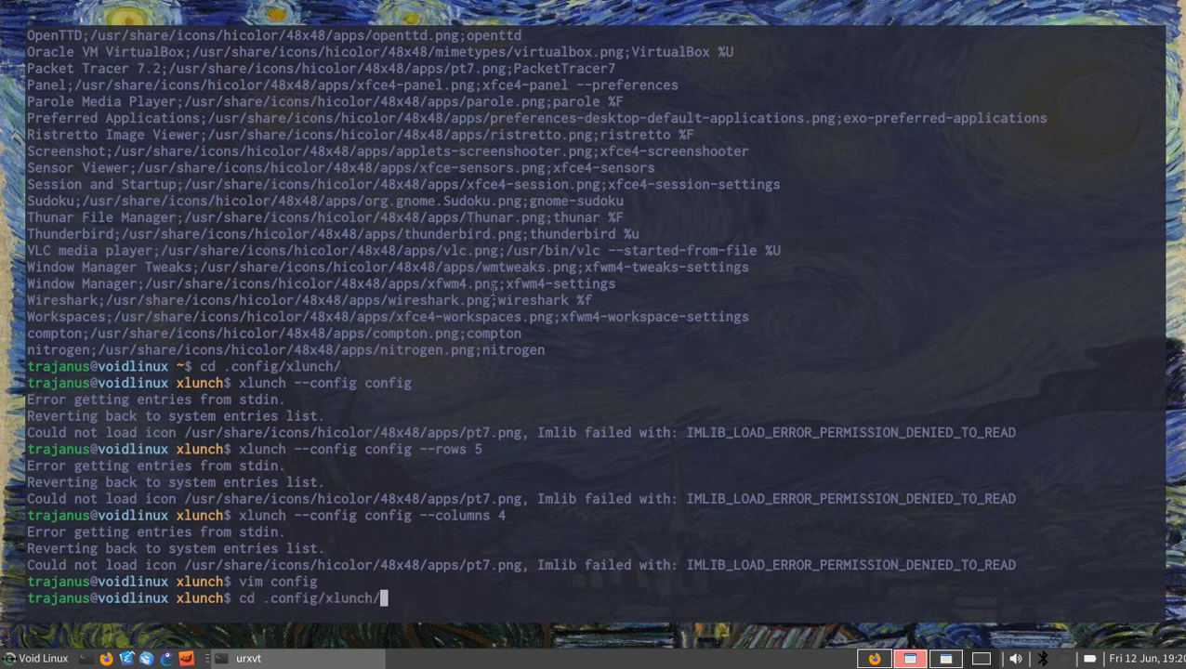
{"action": "key", "text": "ctrl+u"}
{"action": "type", "text": "vim config"}
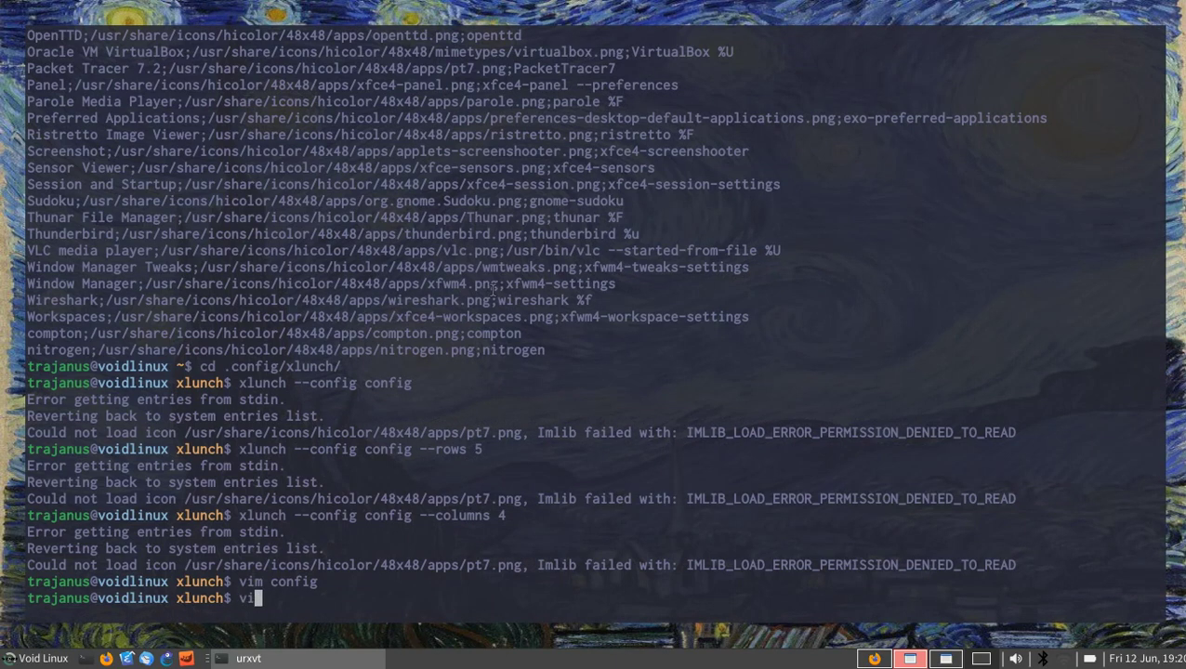
{"action": "key", "text": "Return"}
Append an entries: section with the line 'Firefox; /path/to/a/figure/ ; firefox' and select both lines
{"action": "key", "text": "j"}
{"action": "key", "text": "j"}
{"action": "key", "text": "j"}
{"action": "key", "text": "shift+g"}
{"action": "key", "text": "o"}
{"action": "key", "text": "Return"}
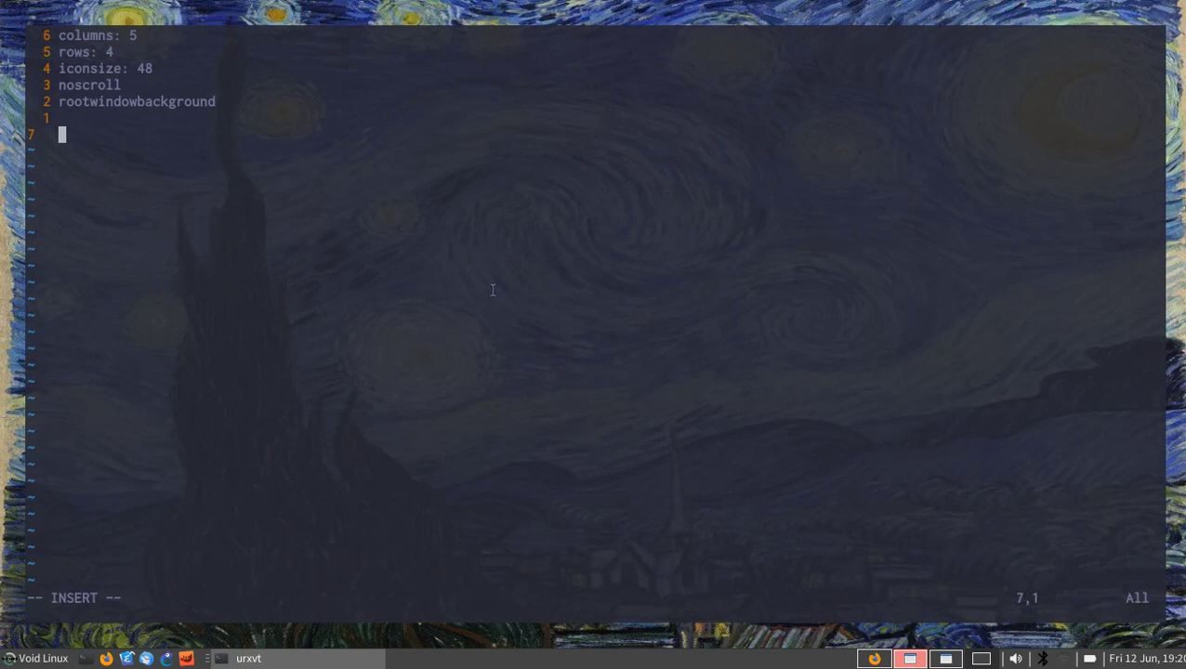
{"action": "type", "text": "entries:"}
{"action": "key", "text": "Return"}
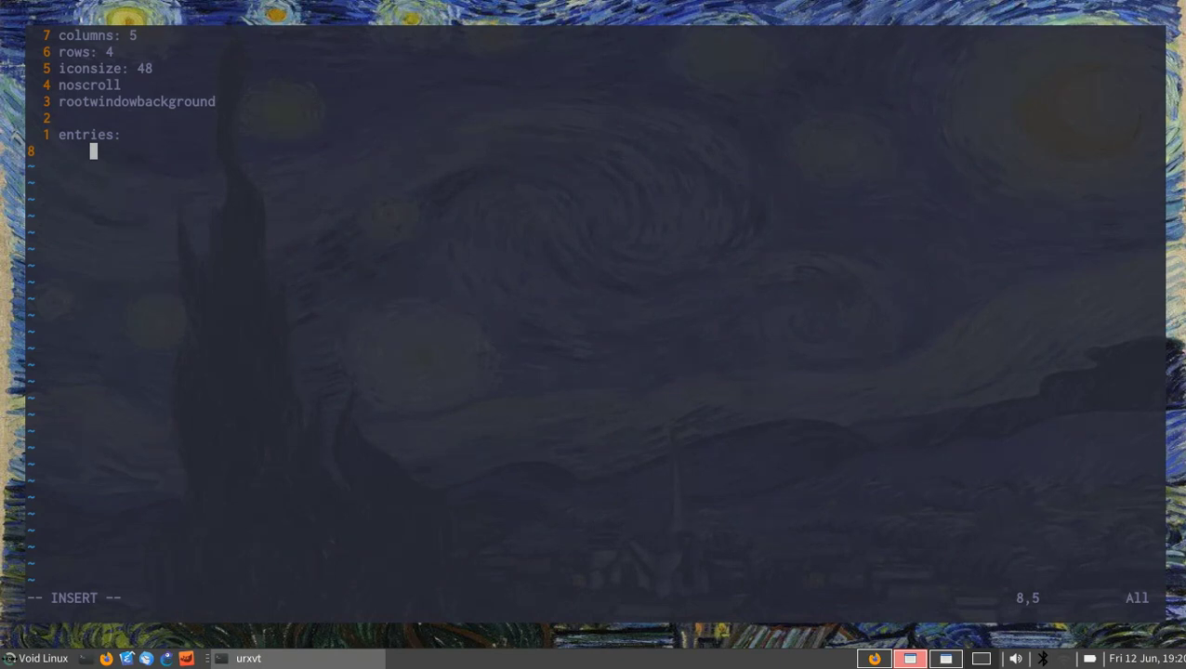
{"action": "type", "text": "Firefox;"}
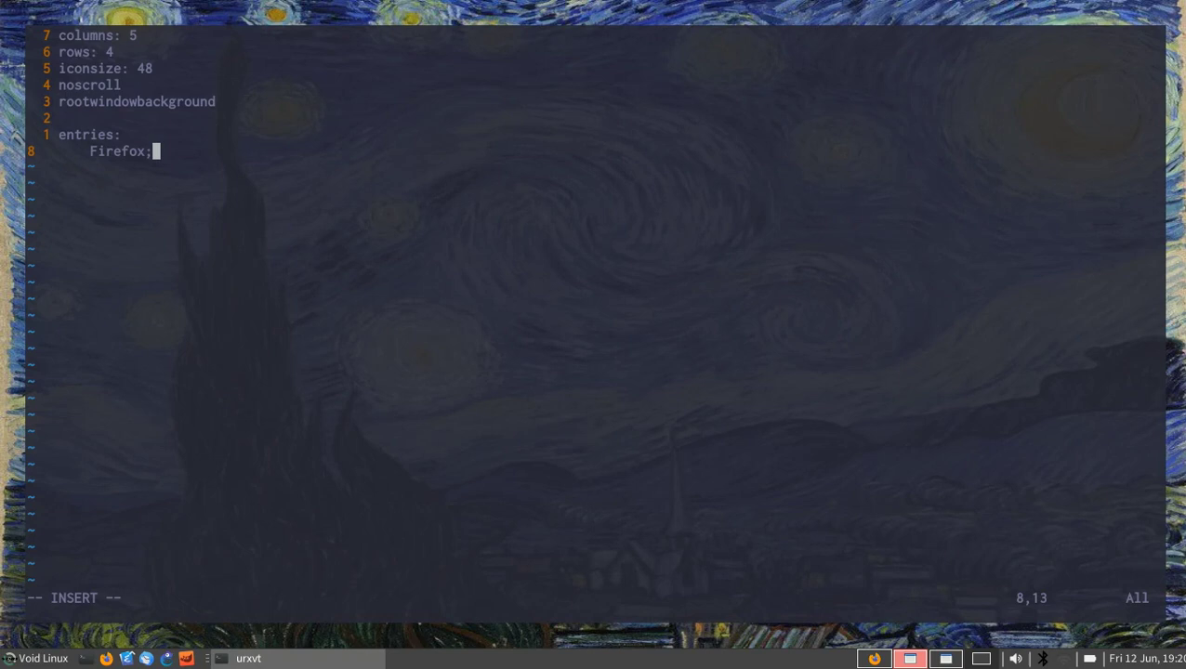
{"action": "key", "text": "Escape"}
{"action": "type", "text": "a "}
{"action": "type", "text": "/path/to/"}
{"action": "type", "text": "a"}
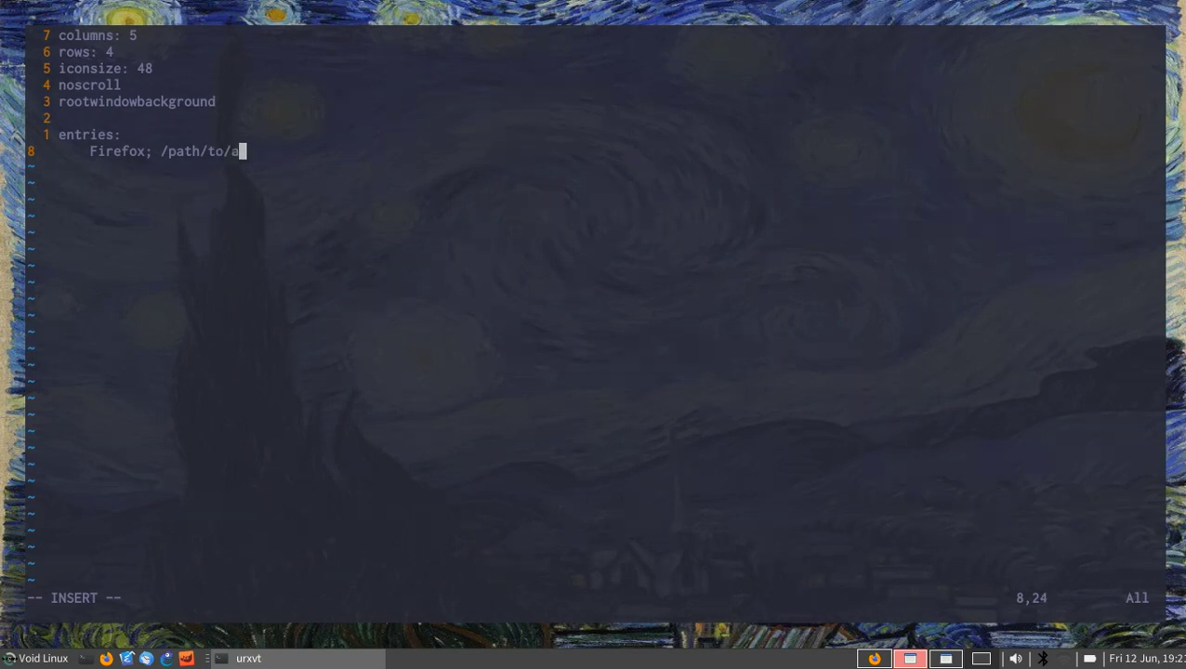
{"action": "type", "text": "/figure/"}
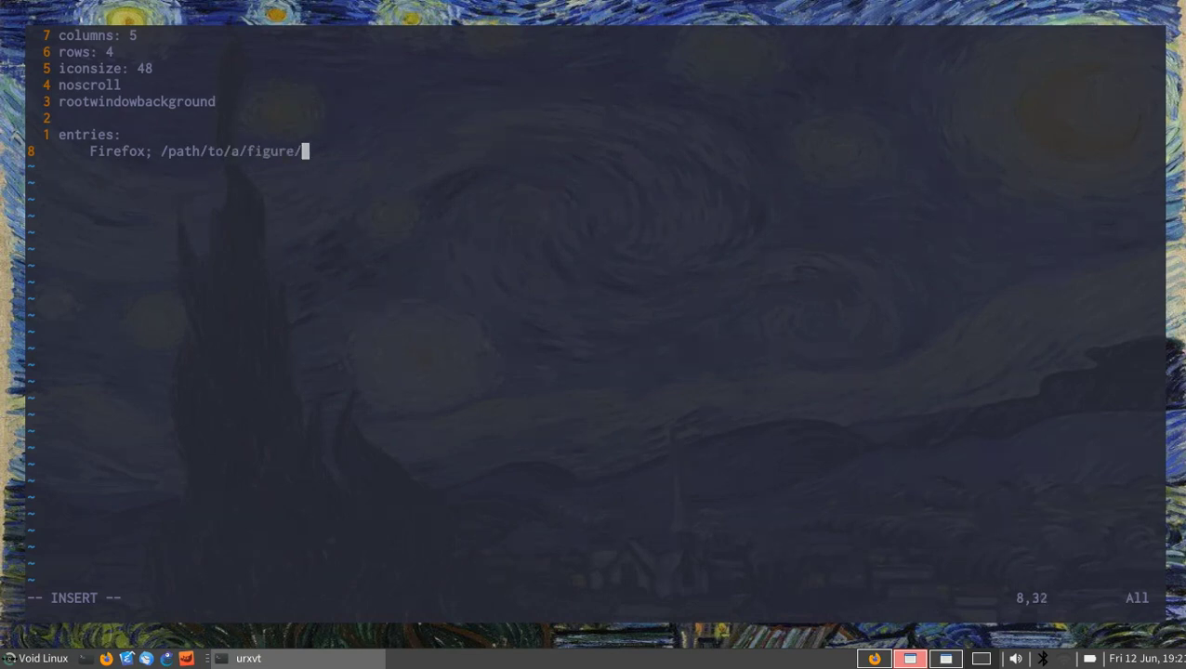
{"action": "type", "text": " ; firefox"}
{"action": "key", "text": "Escape"}
{"action": "key", "text": "shift+v"}
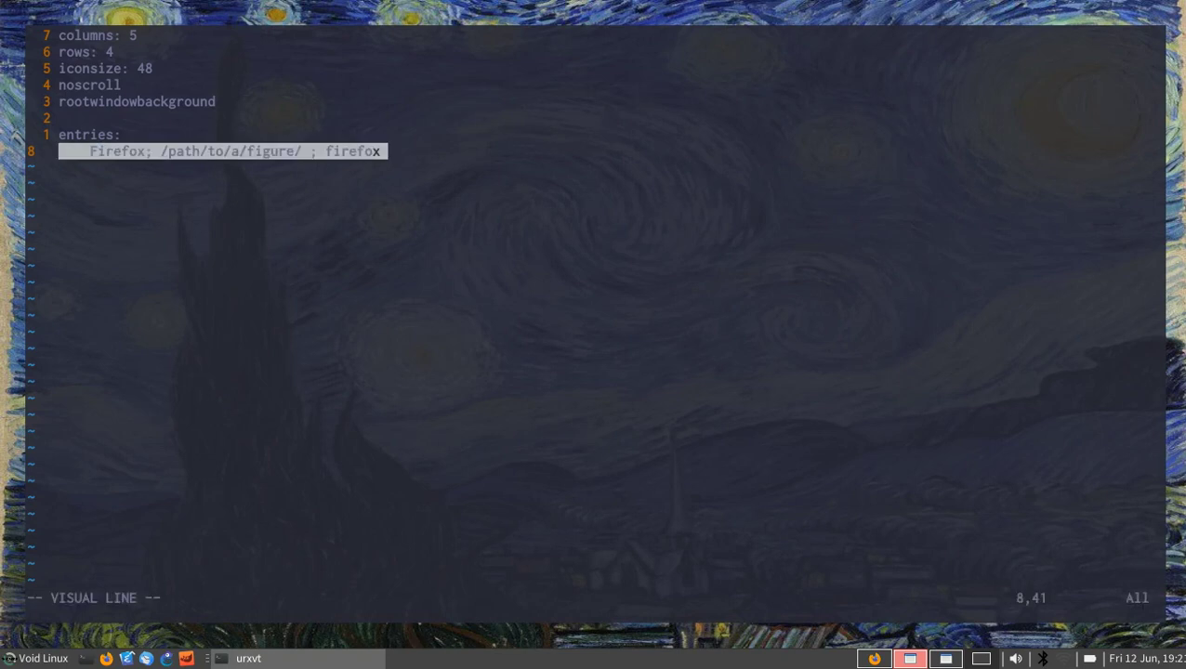
{"action": "key", "text": "k"}
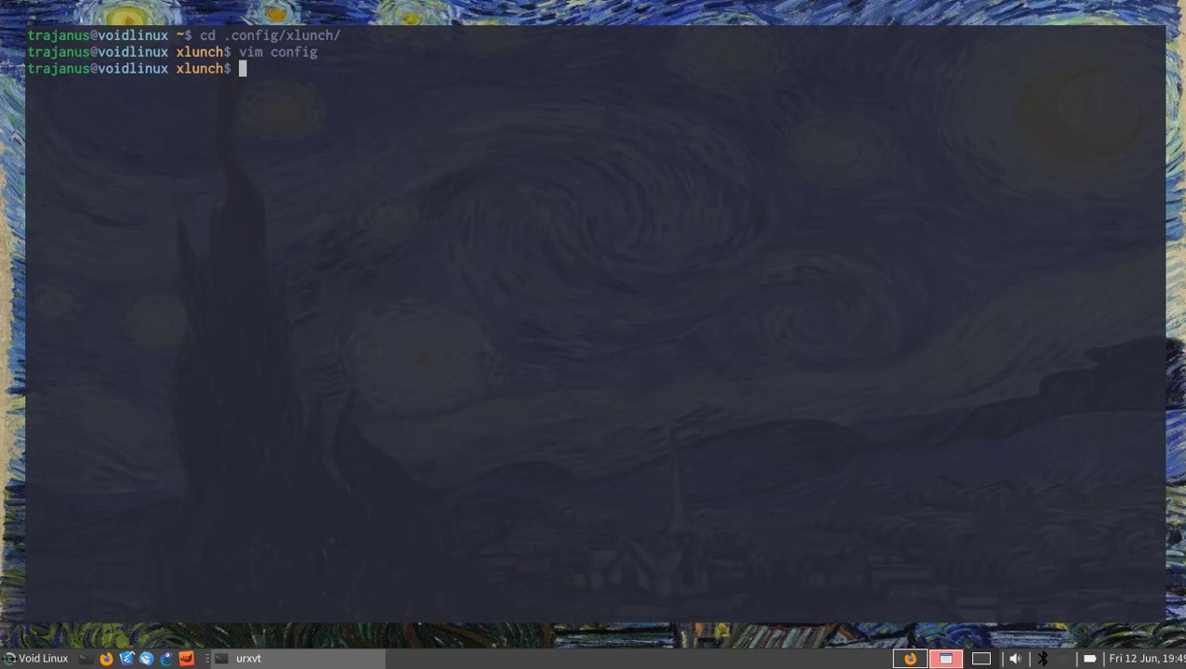
Launch the fullscreen xlunch grid with Super, close it, then go to the ffmpeg workspace
{"action": "key", "text": "super"}
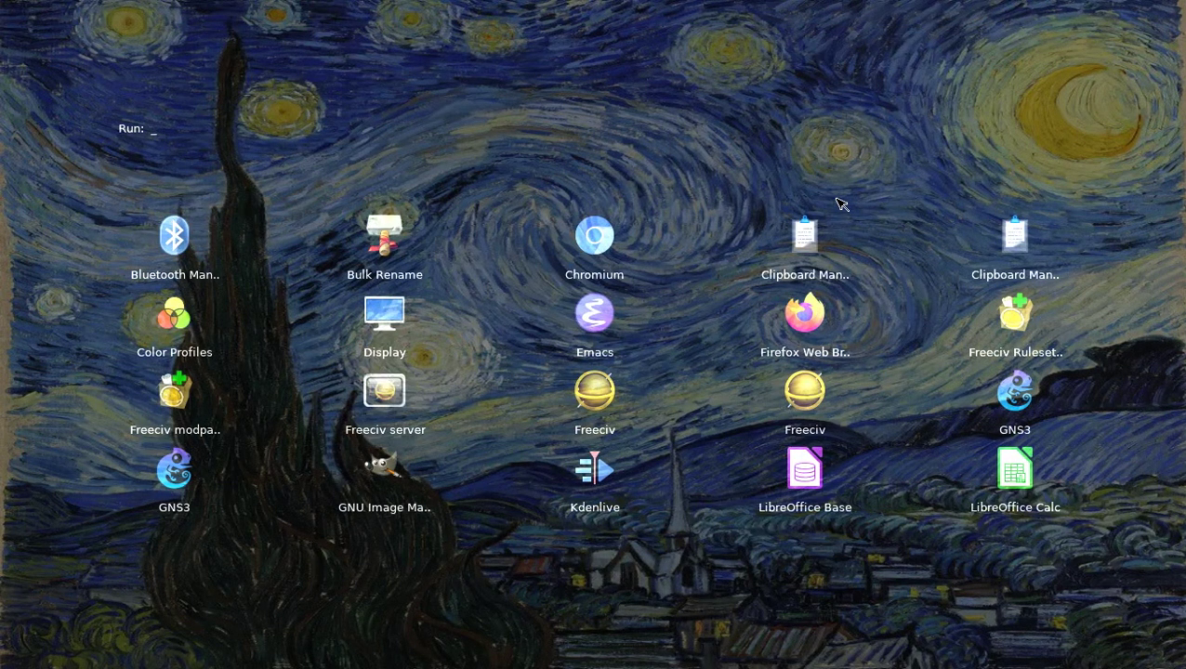
{"action": "key", "text": "Escape"}
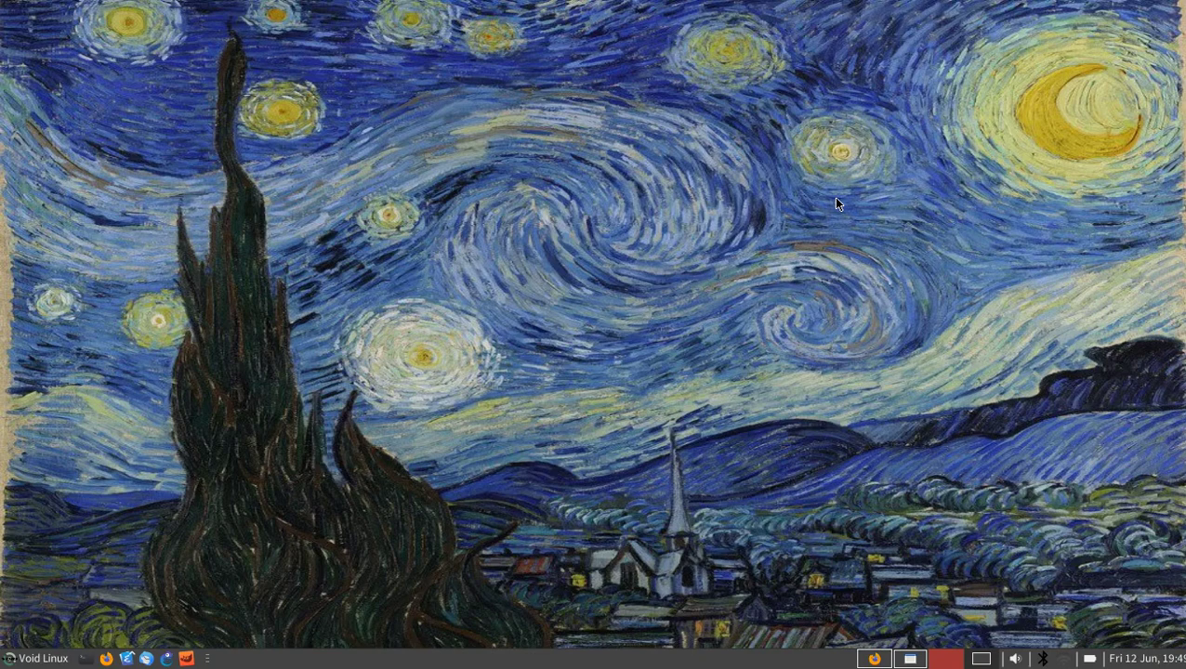
{"action": "key", "text": "alt+Tab"}
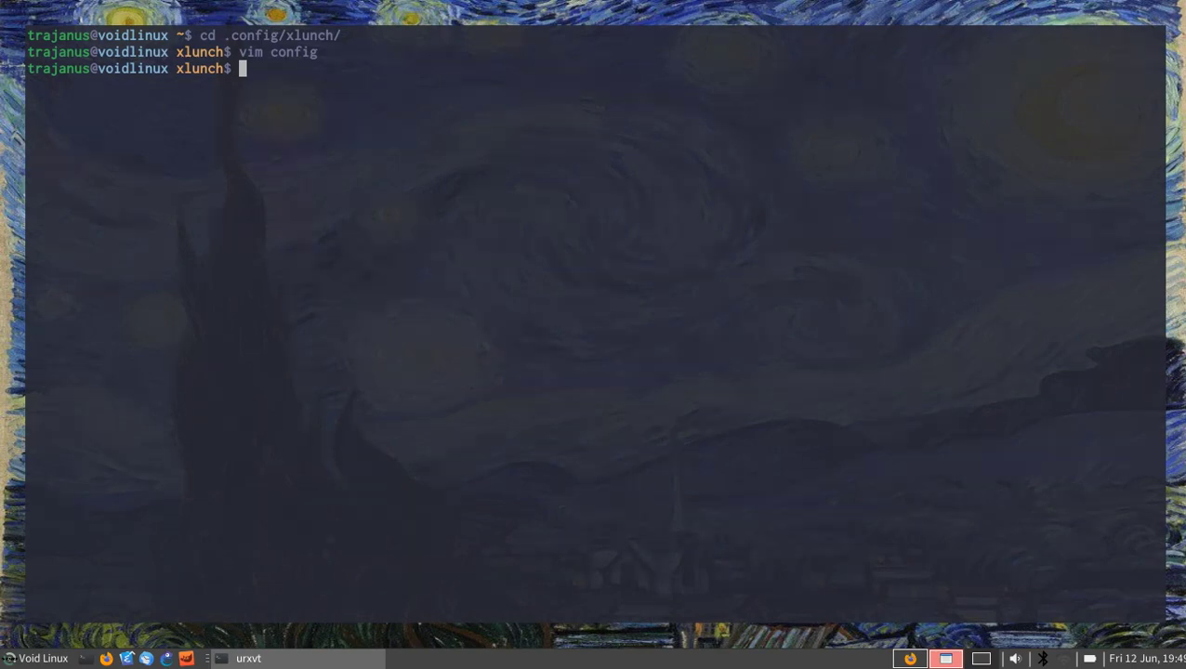
{"action": "key", "text": "ctrl+alt+Right"}
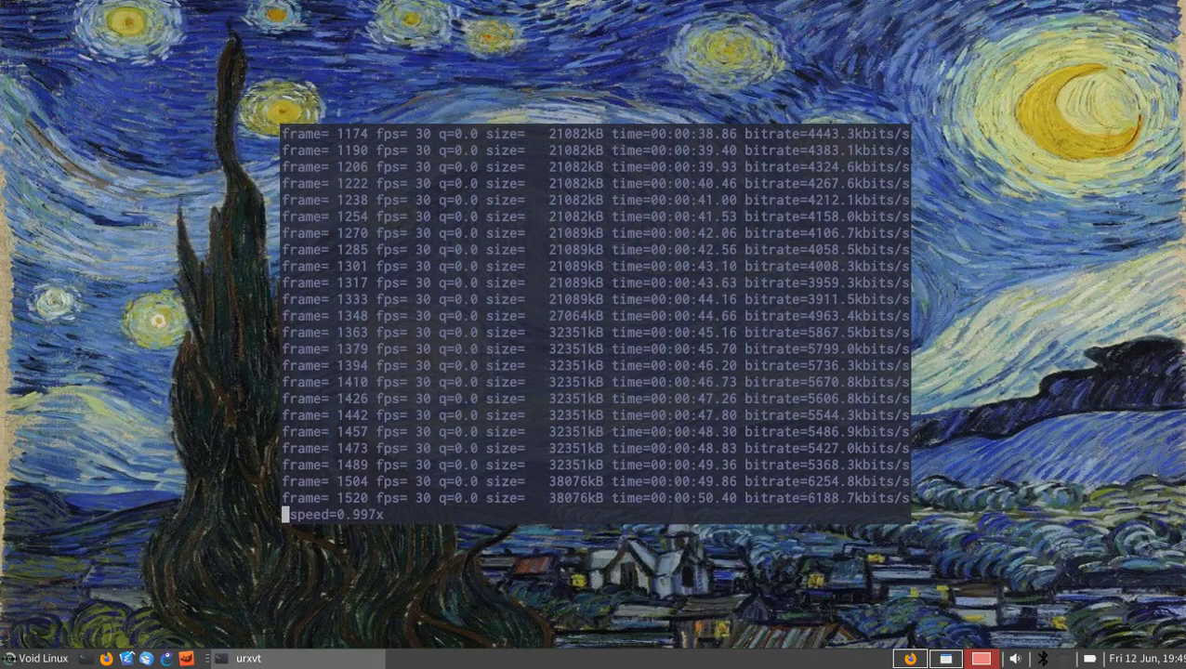